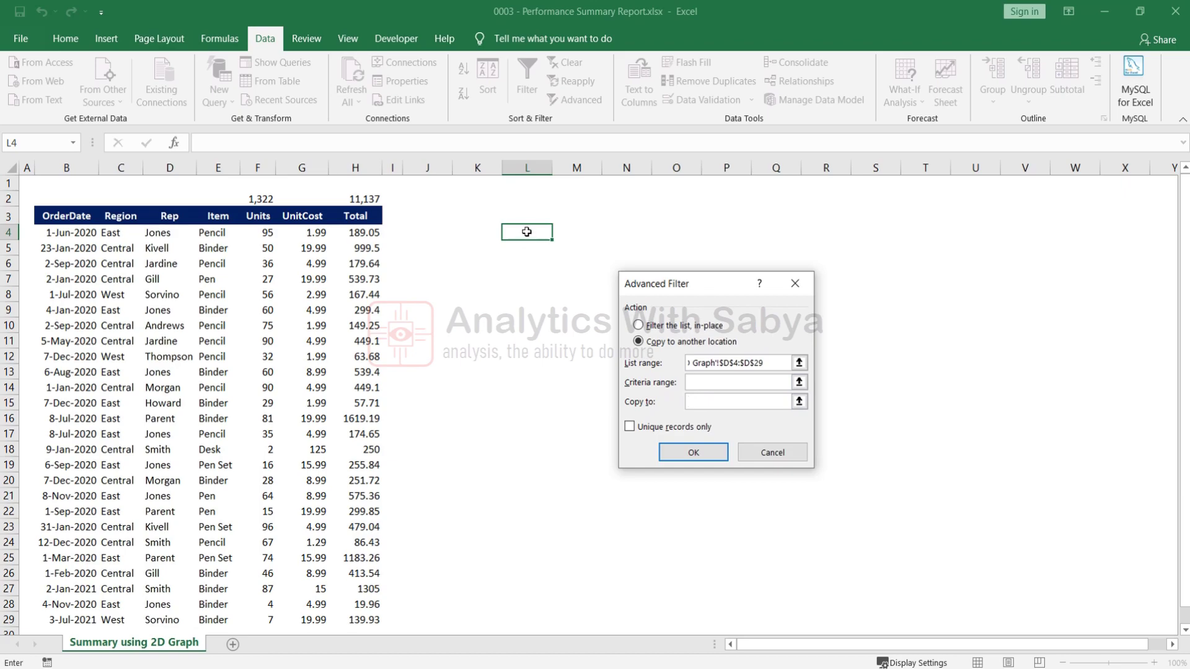
# Step: Extract only the unique Rep names from D4:D29 to cell L4 with the advanced filter
pyautogui.click(527, 231)
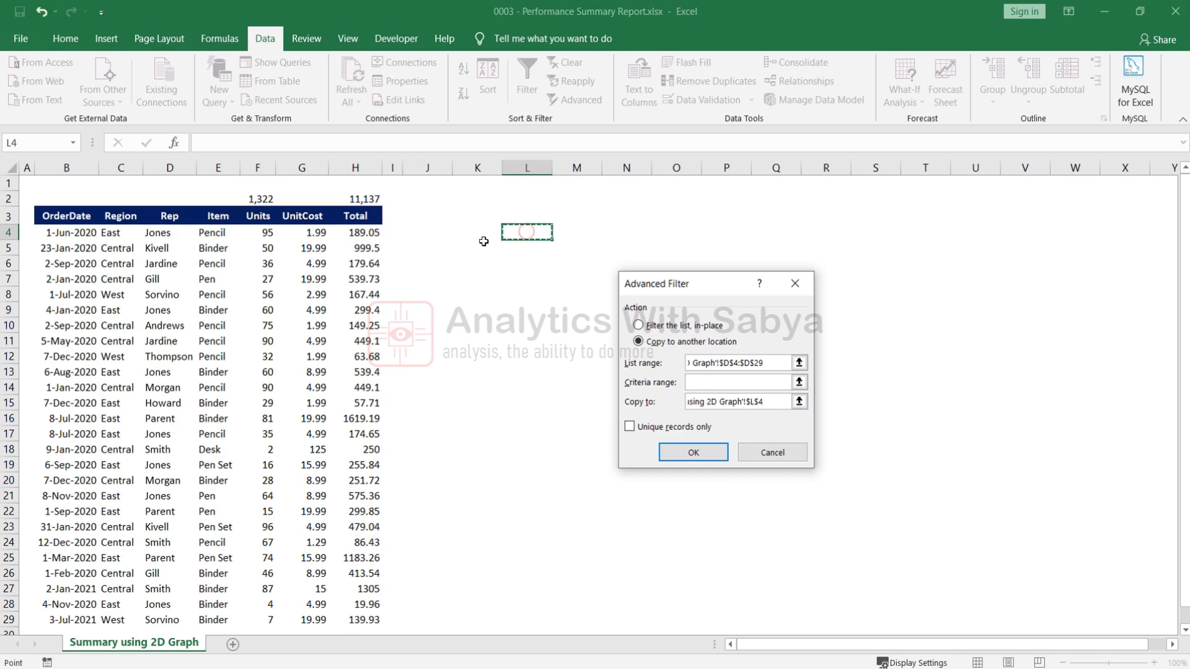
pyautogui.click(629, 426)
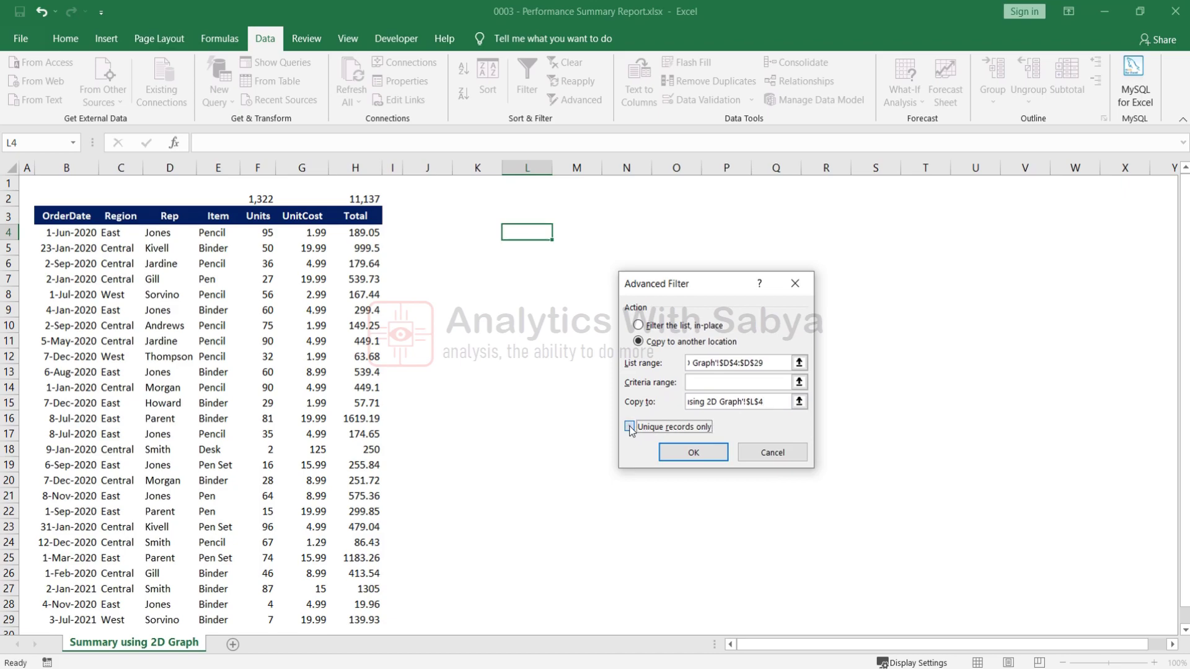
pyautogui.click(702, 455)
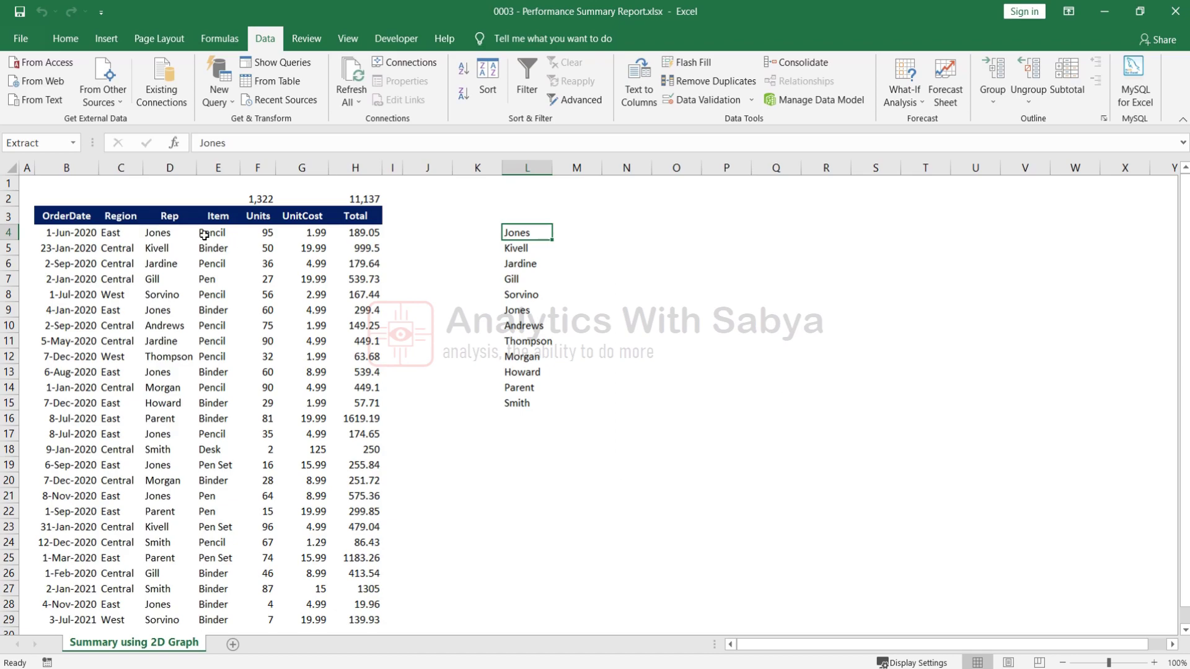
# Step: Check the extracted rep list in column L for repeated names against the Rep column
pyautogui.moveTo(167, 232); pyautogui.dragTo(173, 468)
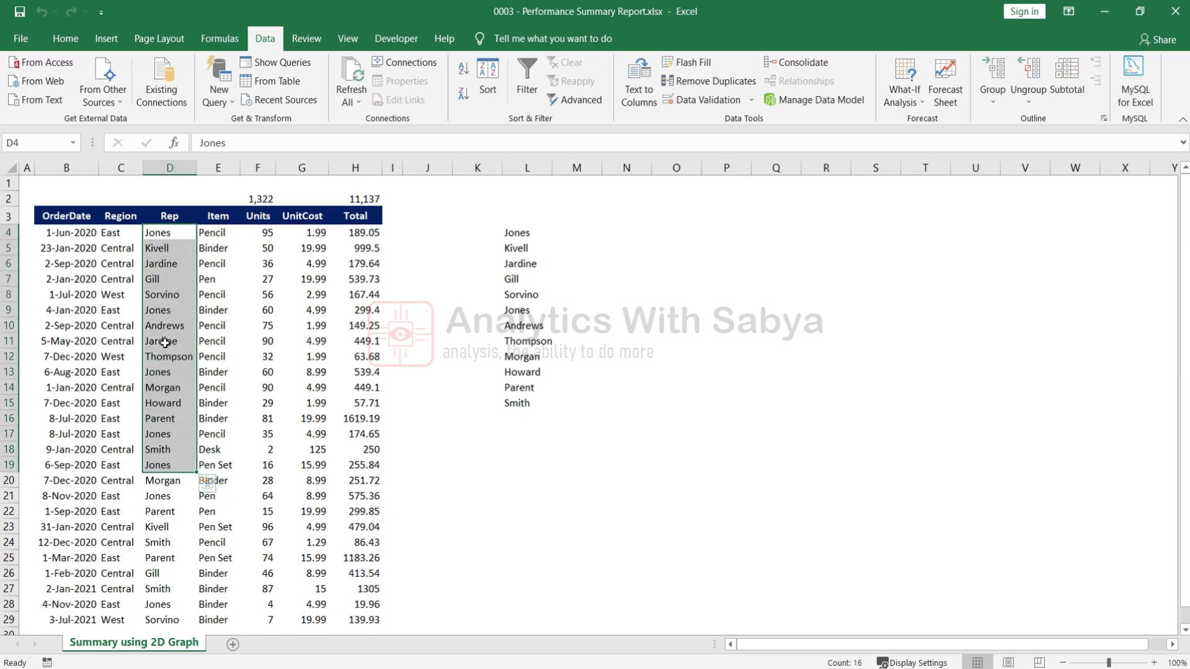
pyautogui.click(520, 235)
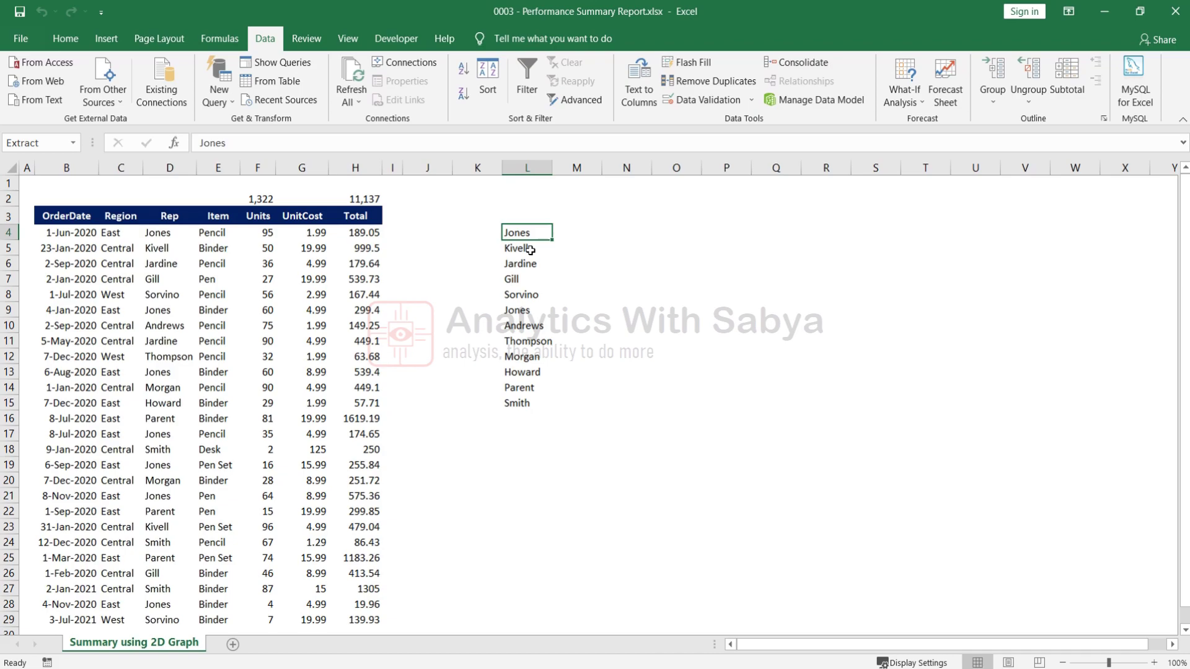
pyautogui.click(603, 245)
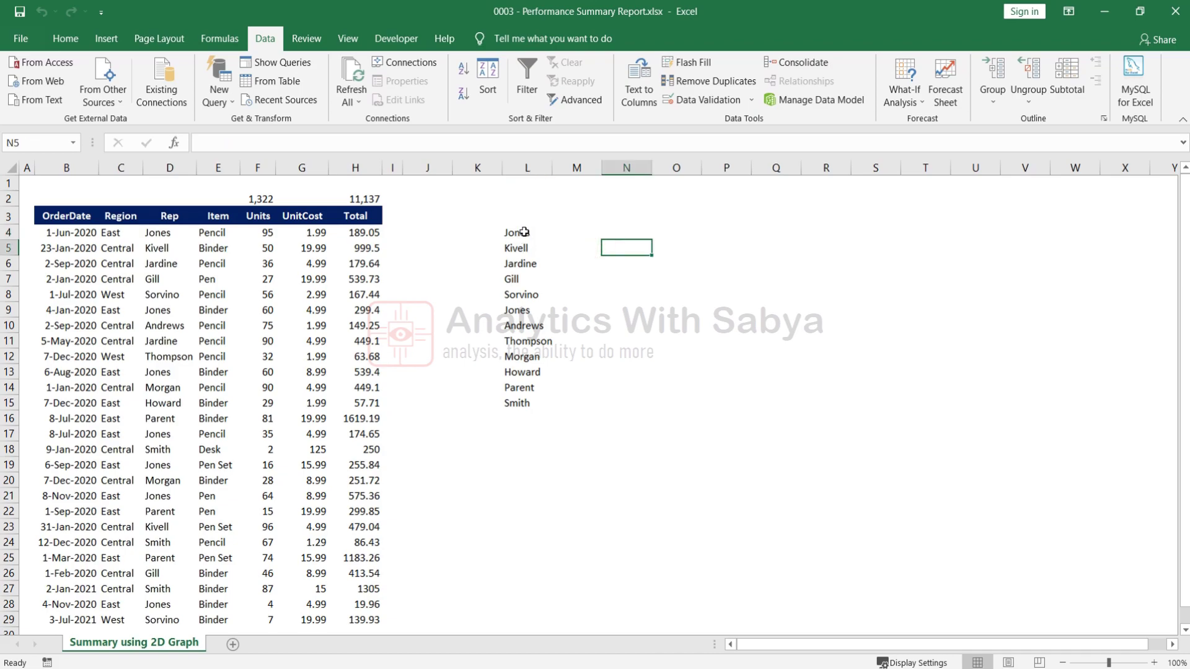
pyautogui.click(523, 233)
pyautogui.click(523, 232)
pyautogui.click(524, 247)
pyautogui.click(531, 264)
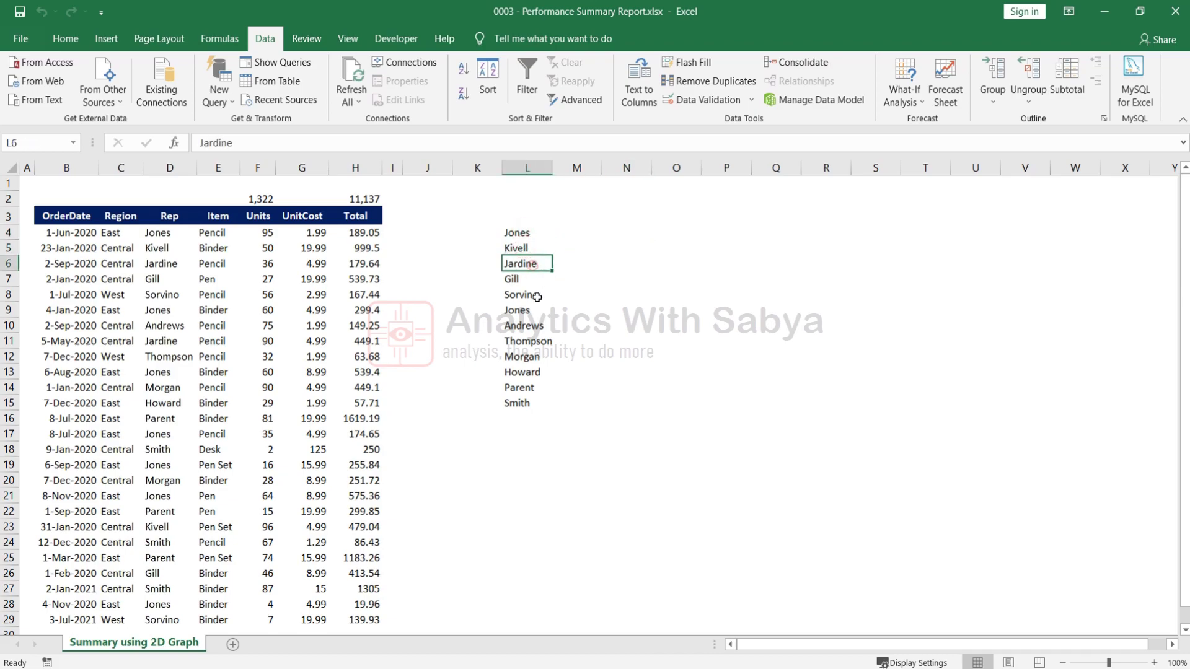
# Step: Delete the duplicate rep name in L9 and move the names in L10:L15 up to start at L9
pyautogui.click(520, 312)
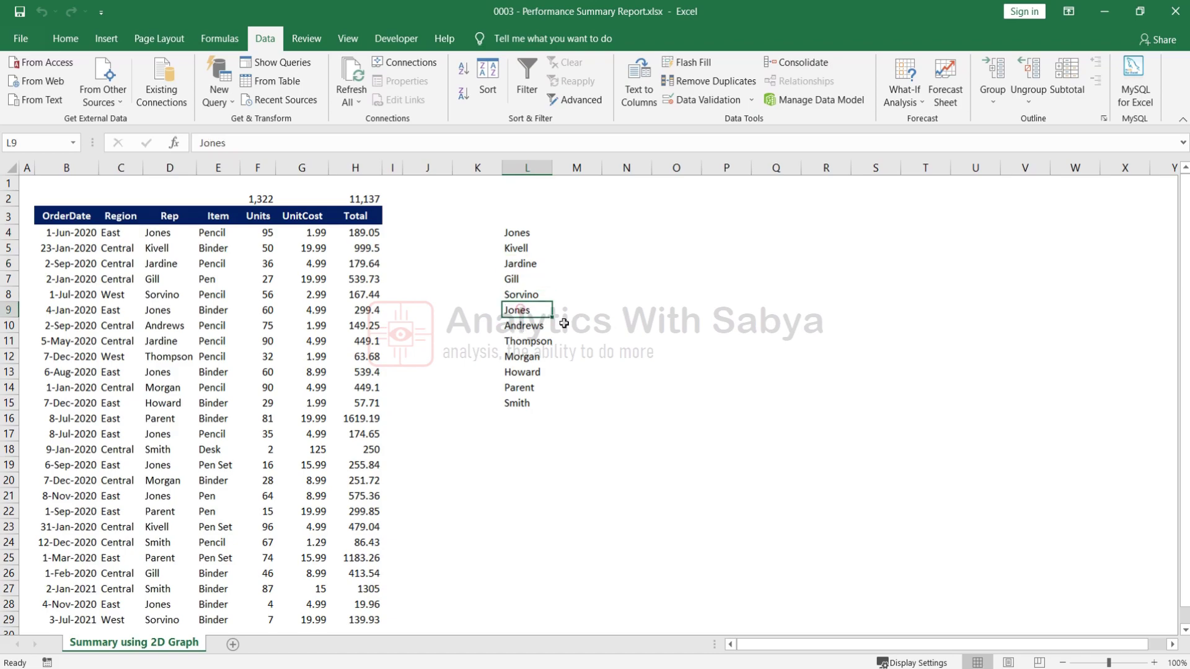
pyautogui.press('Delete')
pyautogui.press('Down')
pyautogui.hotkey('ctrl', 'shift', 'Down')
pyautogui.hotkey('ctrl', 'x')
pyautogui.press('Up')
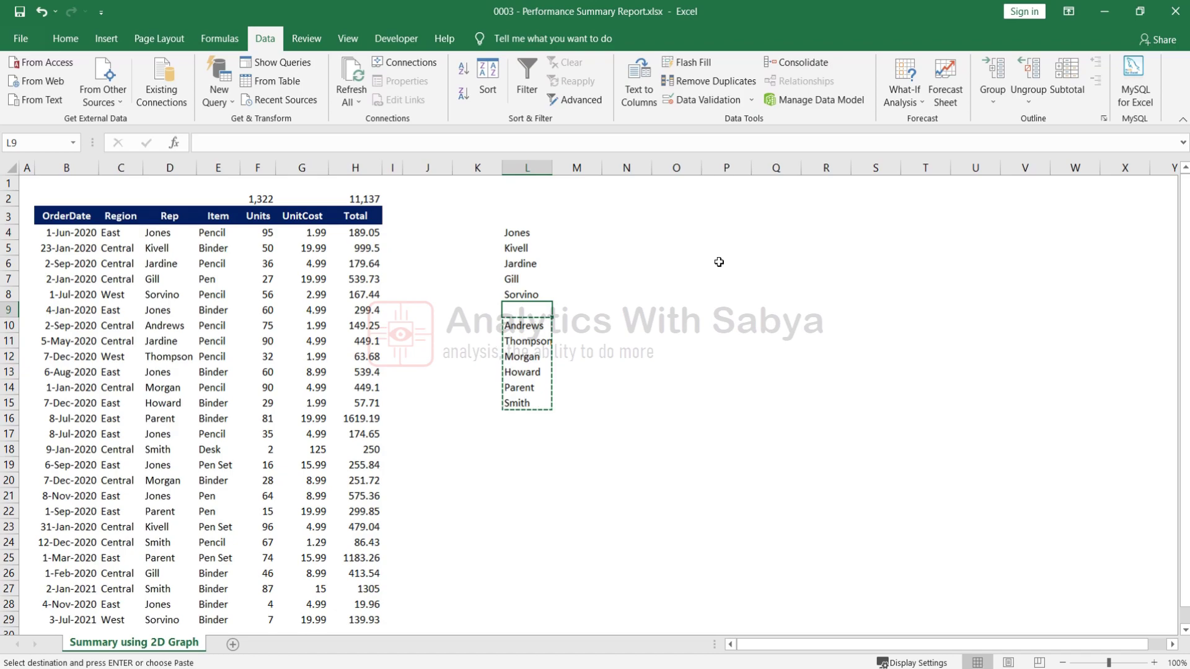
pyautogui.hotkey('ctrl', 'v')
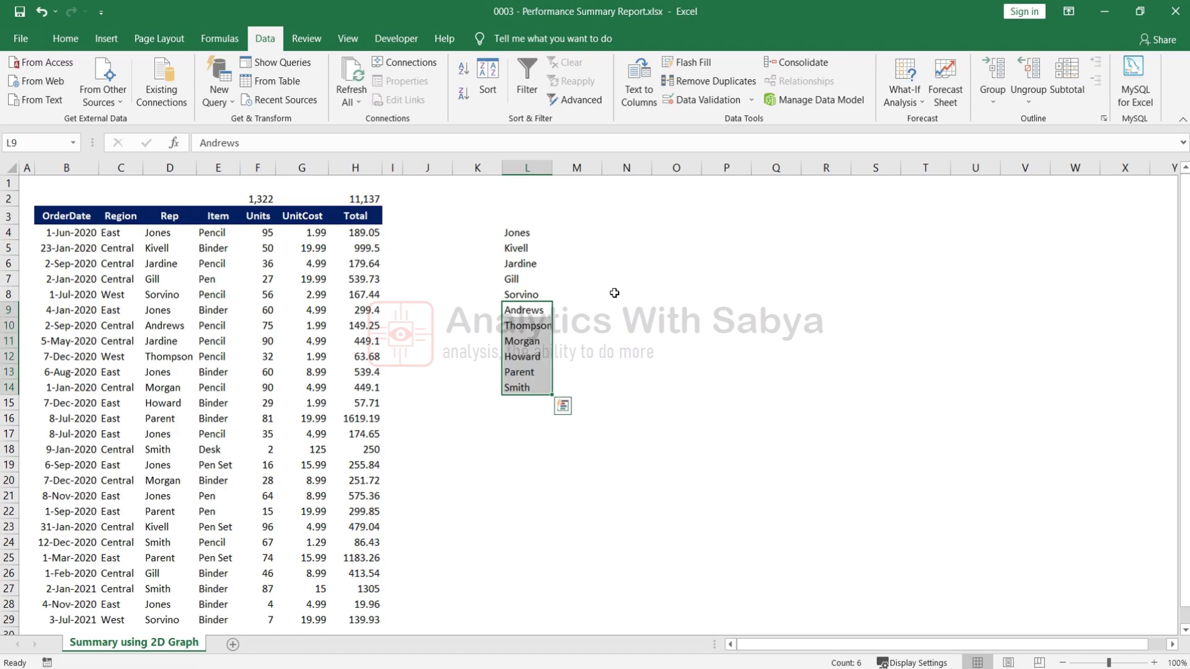
pyautogui.click(520, 356)
pyautogui.click(516, 390)
pyautogui.click(626, 353)
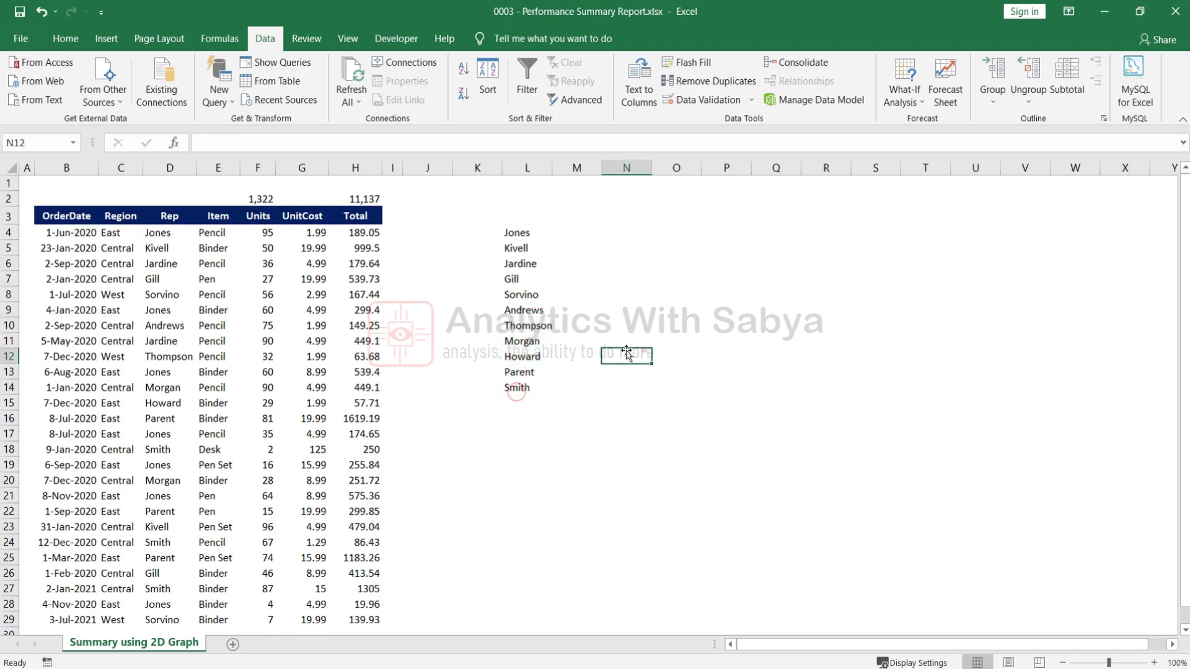
pyautogui.moveTo(520, 232); pyautogui.dragTo(520, 396)
pyautogui.click(523, 230)
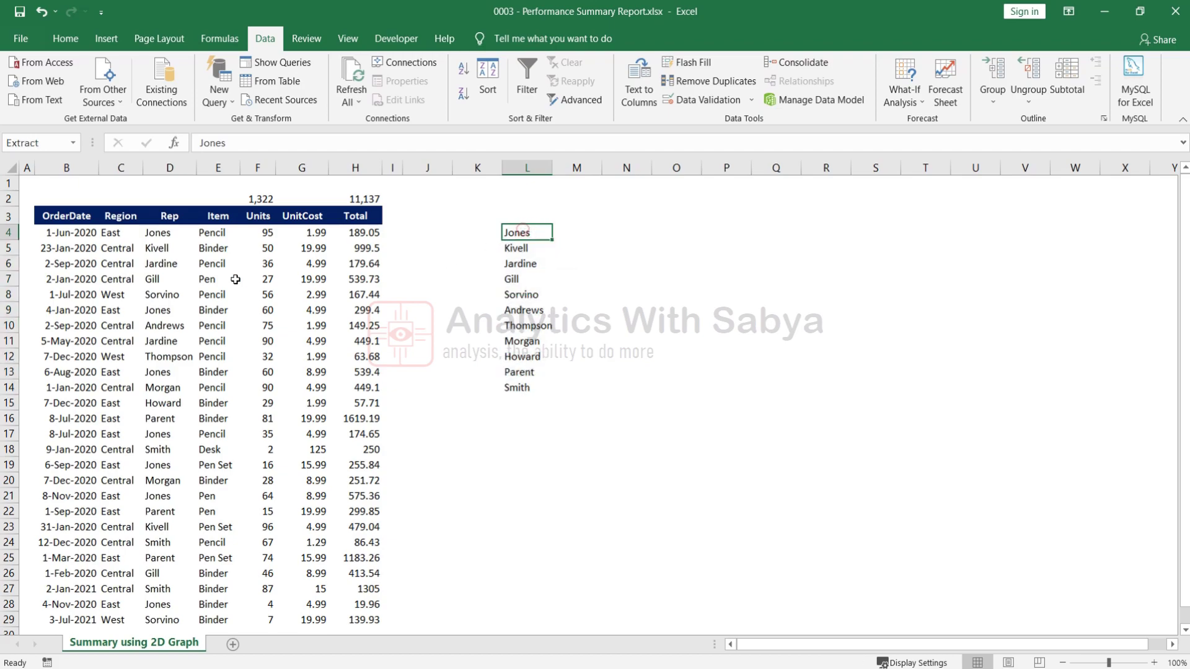
pyautogui.click(212, 231)
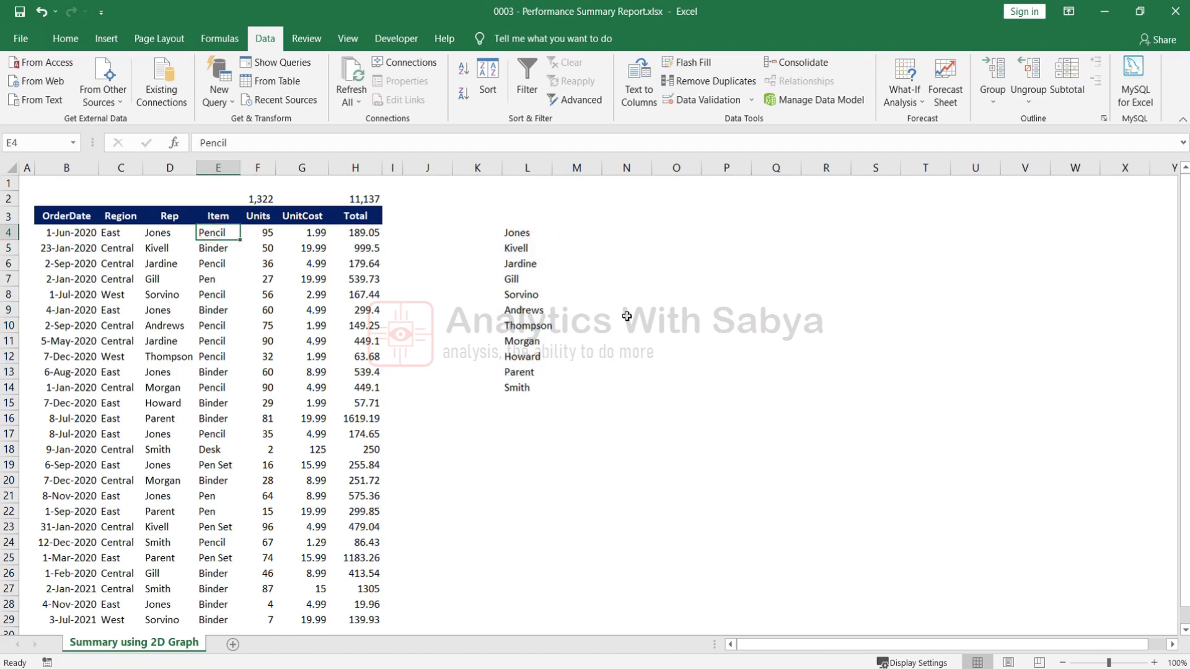
pyautogui.moveTo(609, 231); pyautogui.dragTo(870, 234)
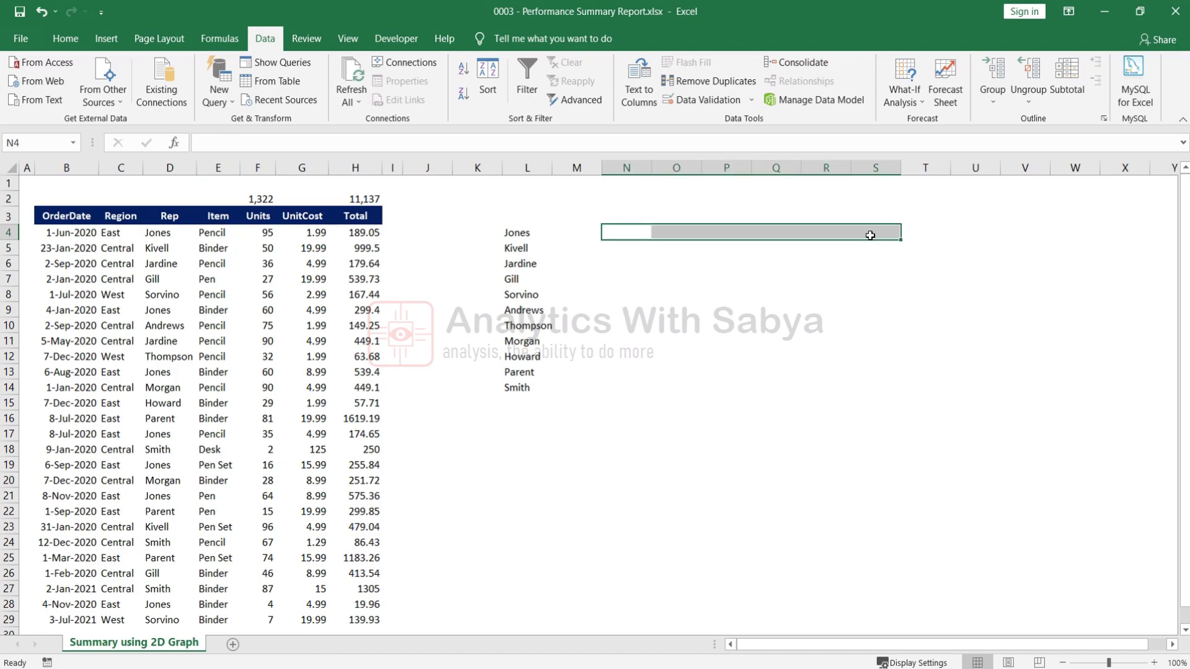
pyautogui.click(726, 309)
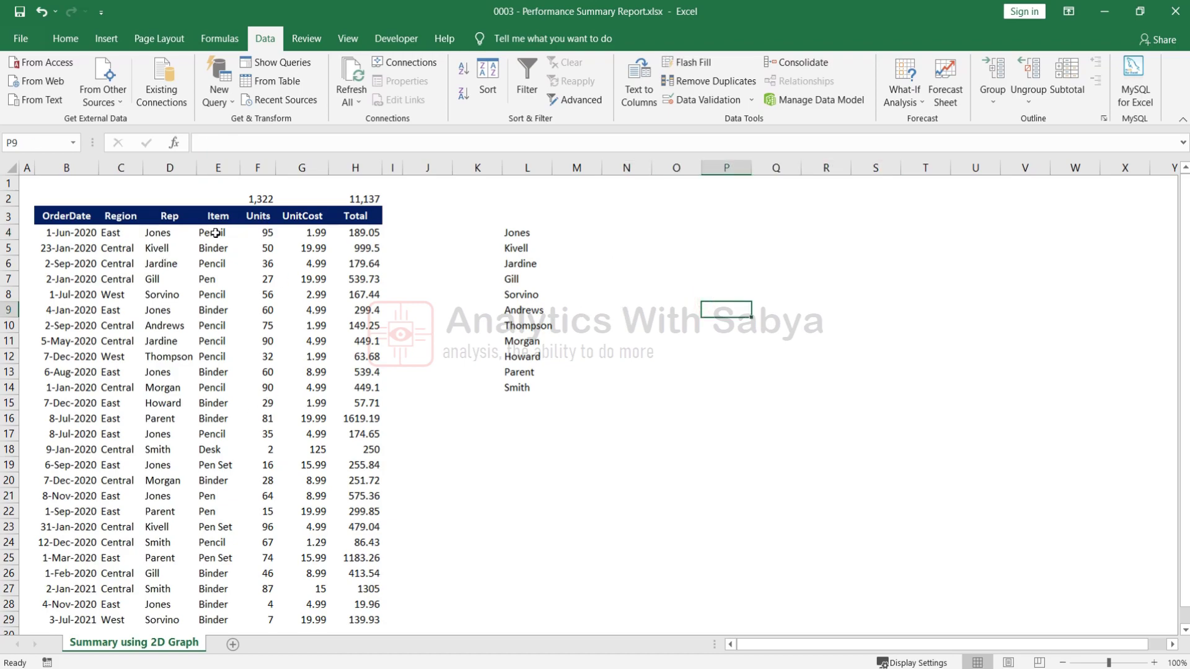
# Step: Set up an advanced filter that copies to another location, using the Item values in E4:E29 as the list range
pyautogui.click(625, 232)
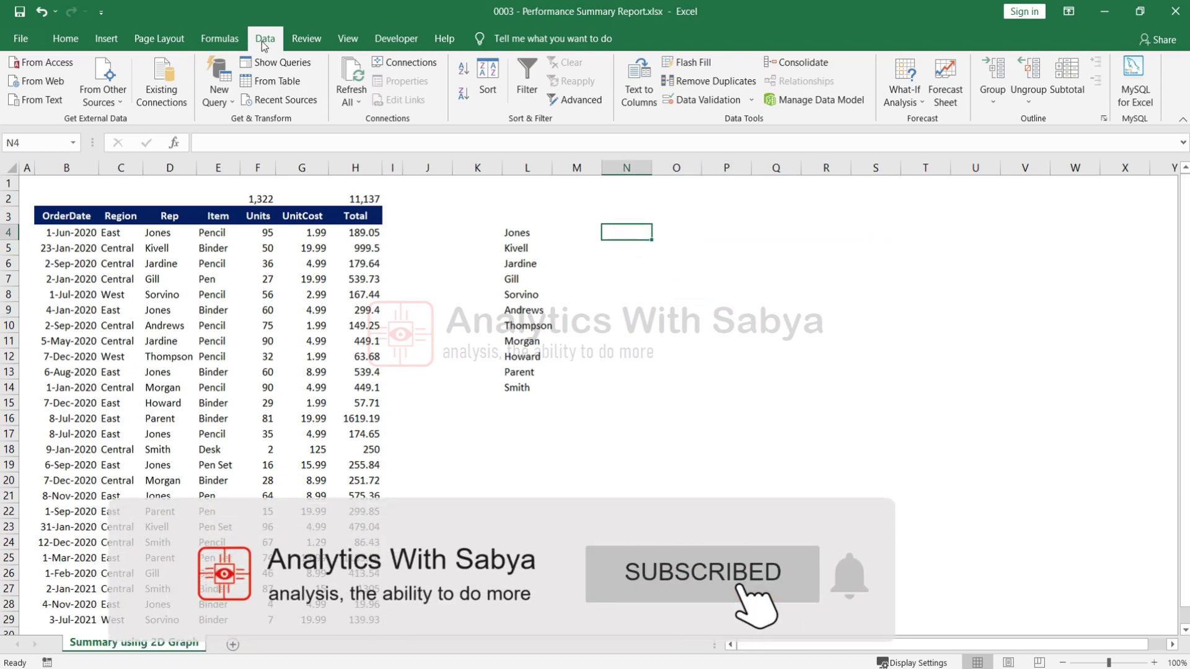
pyautogui.click(554, 96)
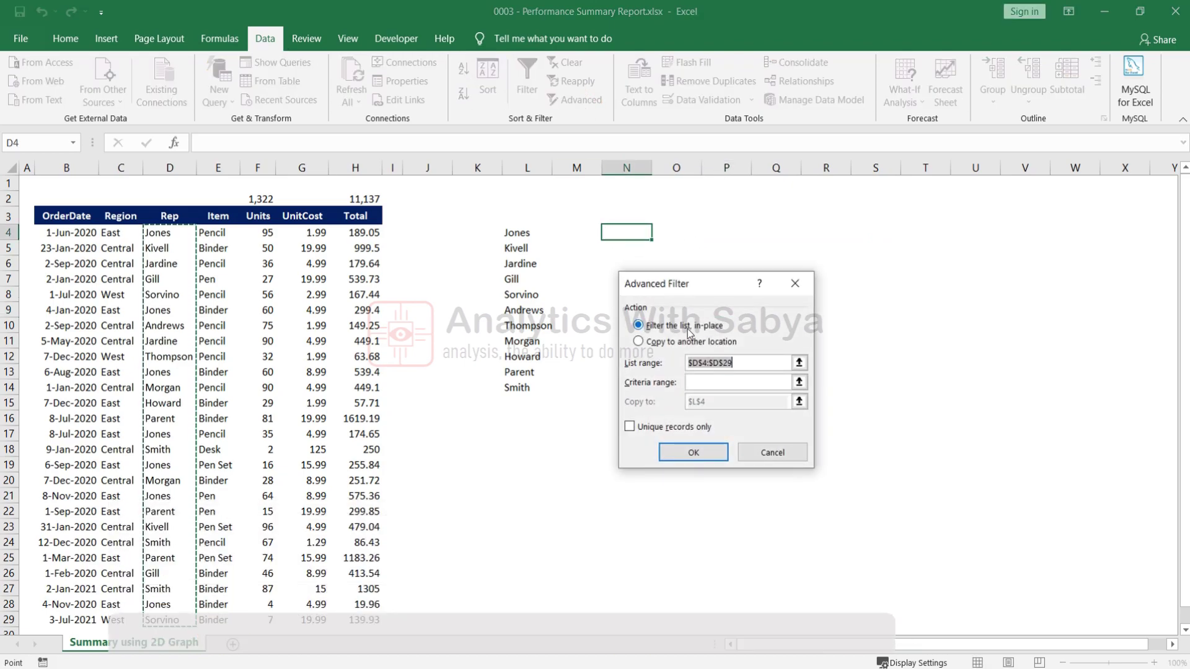
pyautogui.click(657, 343)
pyautogui.click(744, 363)
pyautogui.doubleClick(744, 363)
pyautogui.press('BackSpace')
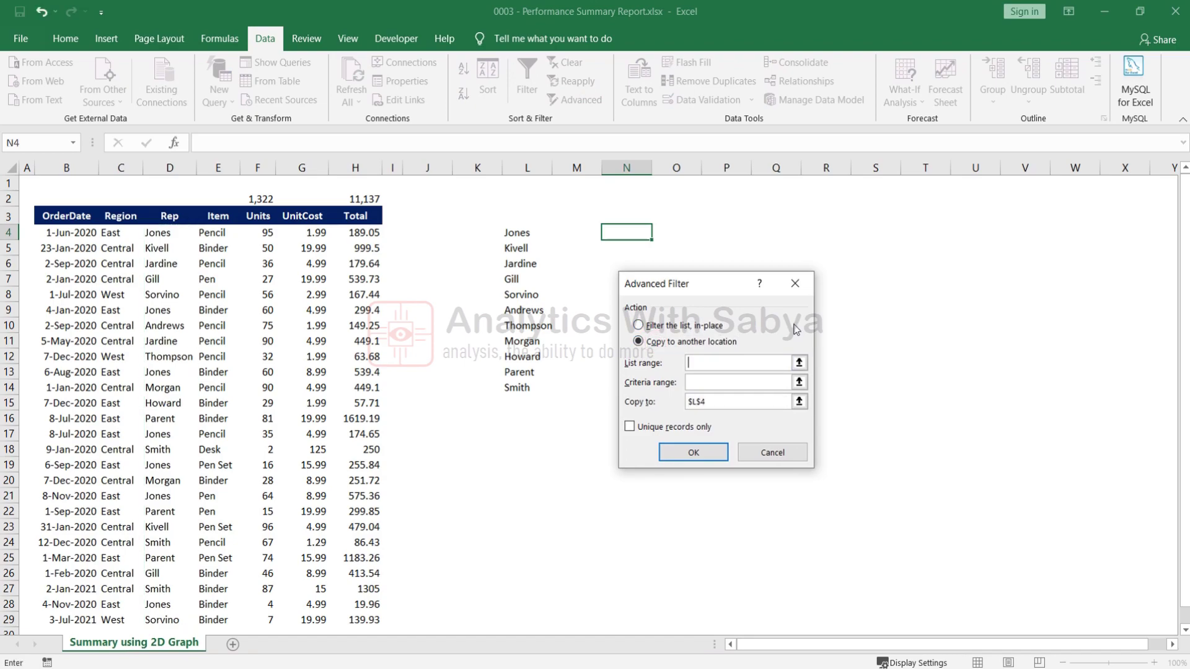
pyautogui.moveTo(224, 234); pyautogui.dragTo(223, 621)
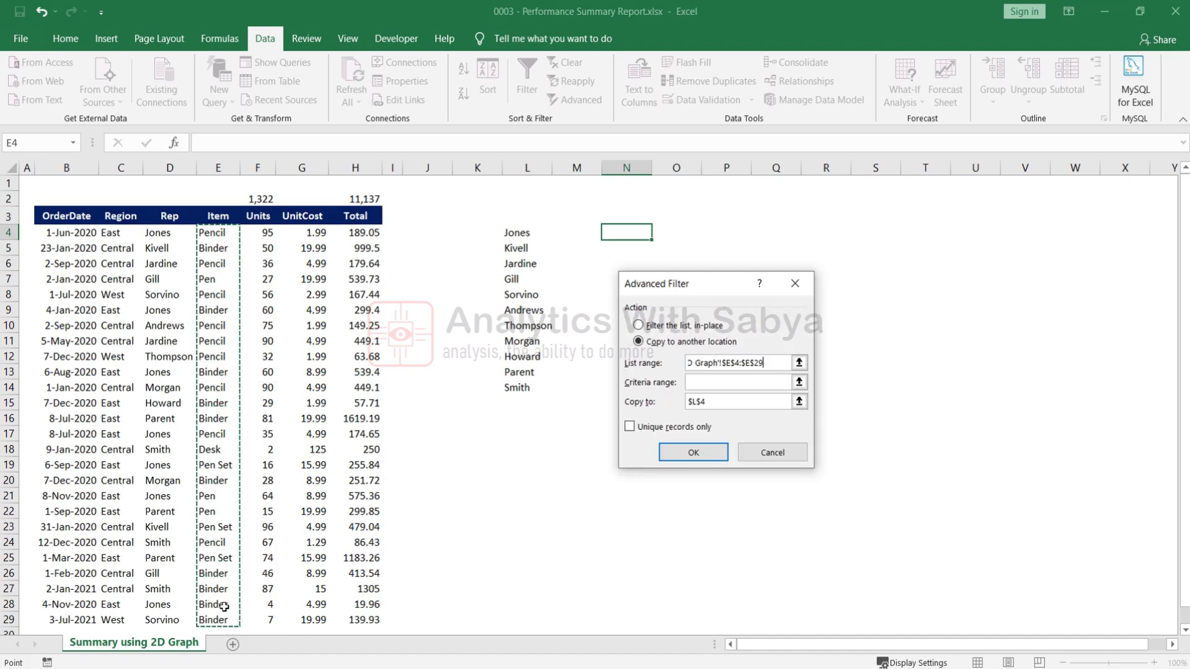
pyautogui.click(778, 362)
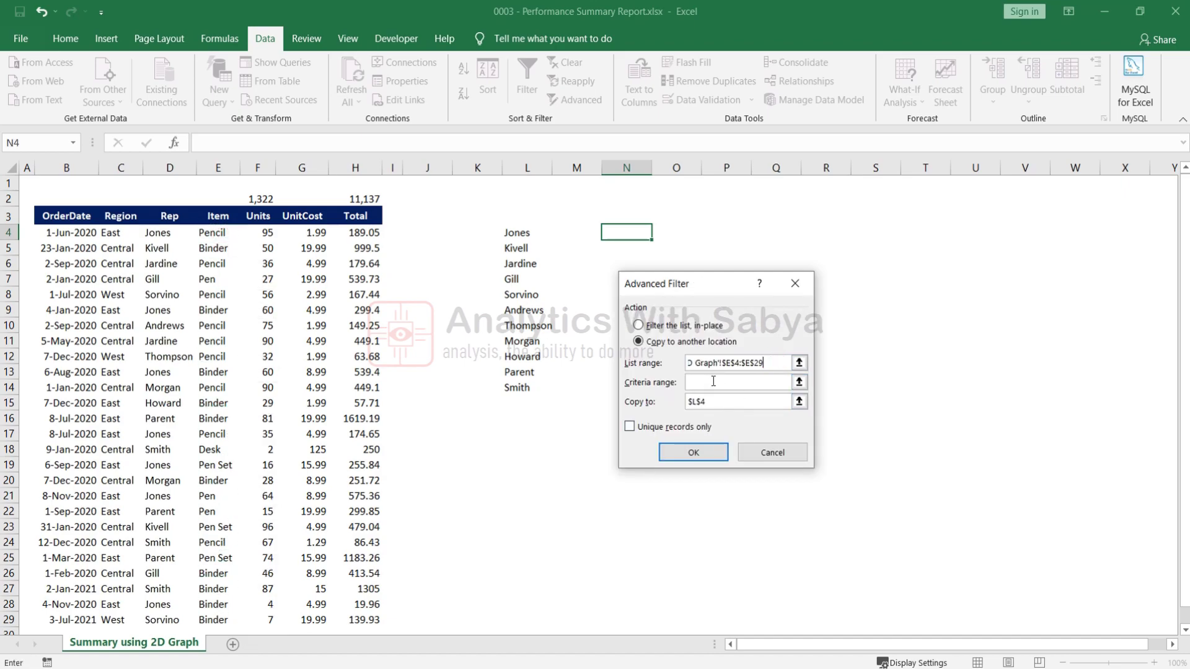
# Step: Set the filter's copy destination to N4, restrict it to unique records only, and run it
pyautogui.press('Tab')
pyautogui.press('BackSpace')
pyautogui.click(624, 233)
pyautogui.click(629, 427)
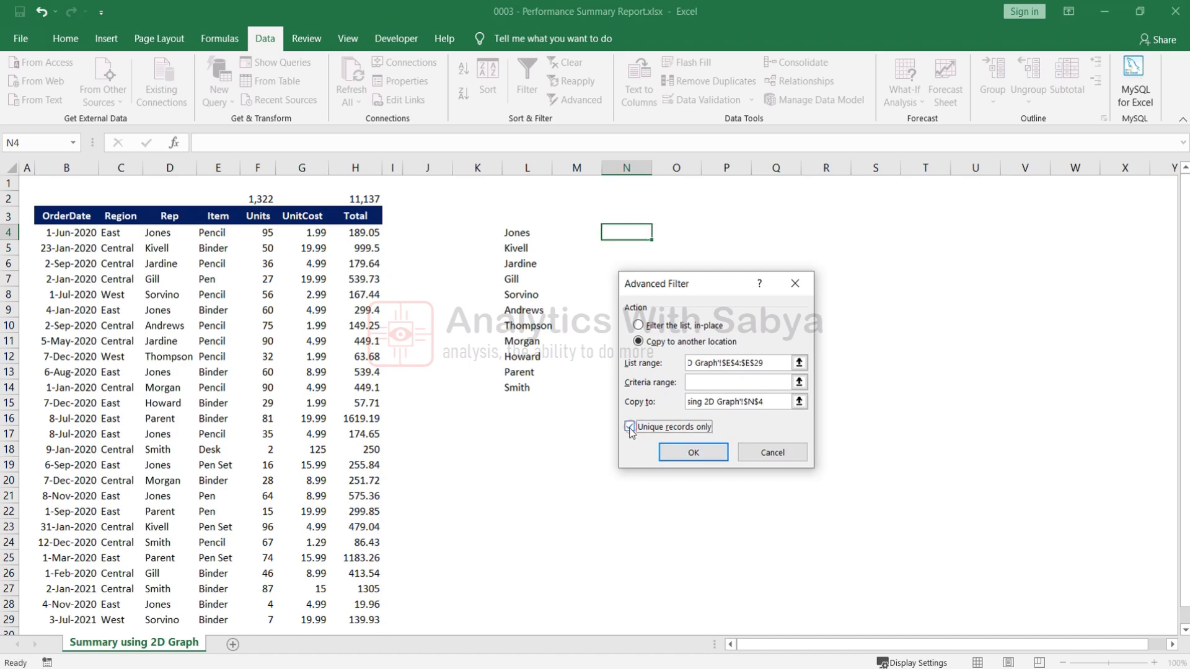
pyautogui.click(694, 453)
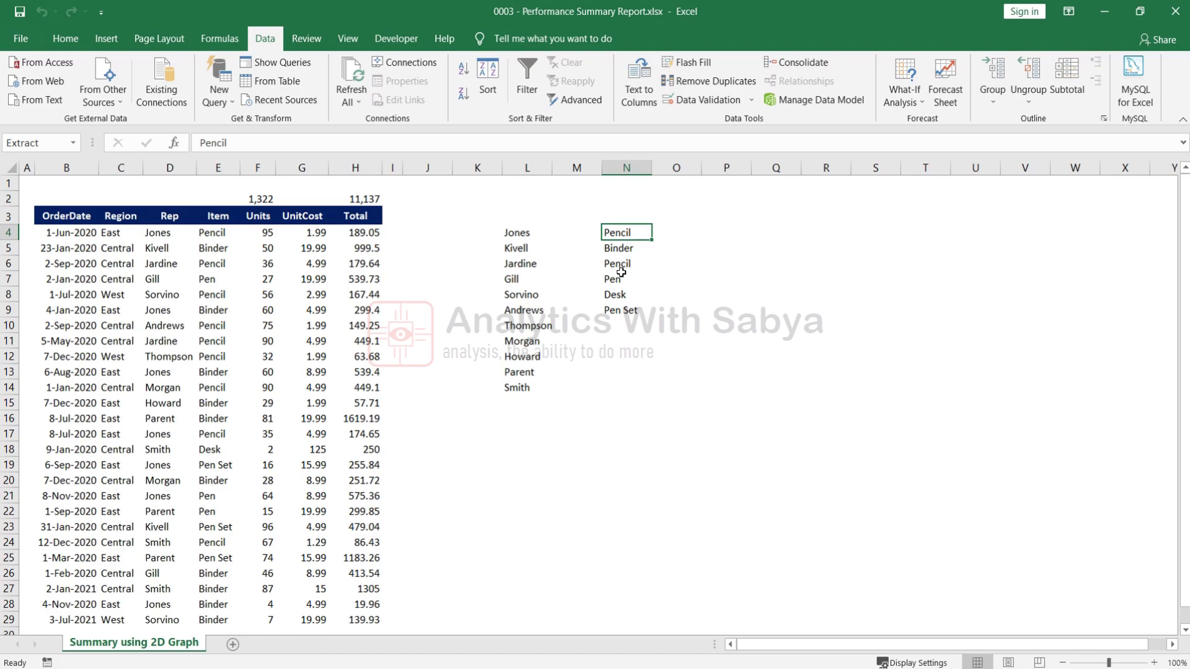
# Step: Delete the duplicate Pencil entry in N4 and check the remaining items in N5:N9
pyautogui.press('Delete')
pyautogui.click(622, 249)
pyautogui.click(619, 264)
pyautogui.click(616, 278)
pyautogui.click(629, 296)
pyautogui.click(628, 311)
pyautogui.click(821, 326)
pyautogui.moveTo(622, 249); pyautogui.dragTo(628, 310)
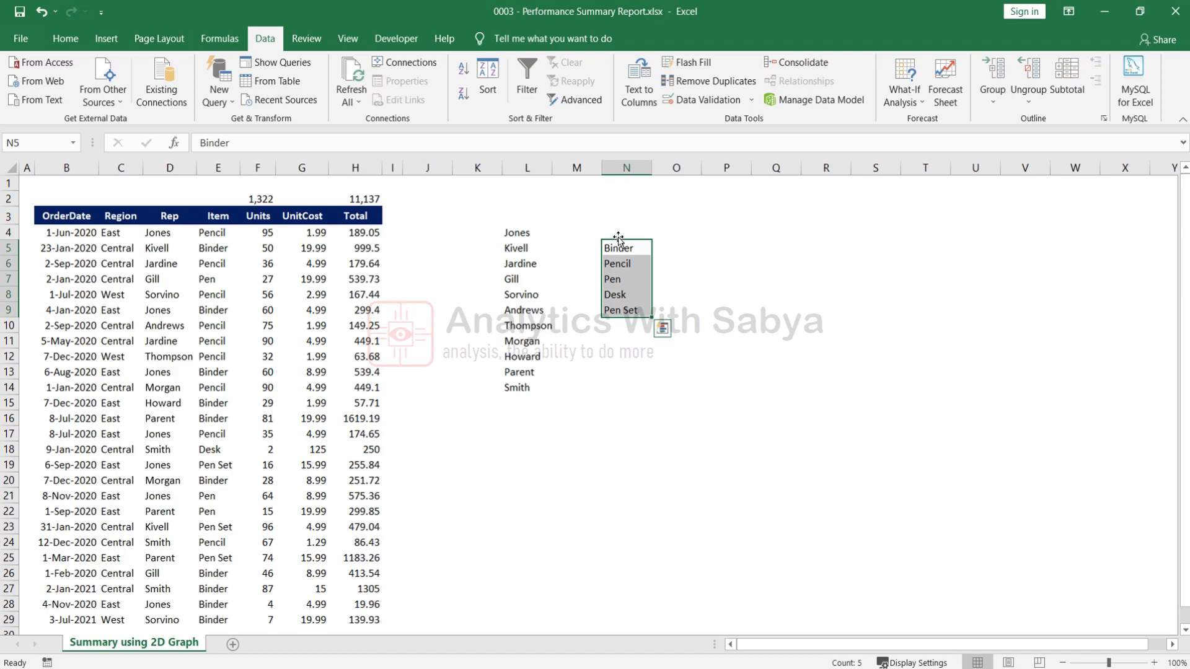
pyautogui.moveTo(614, 229); pyautogui.dragTo(830, 240)
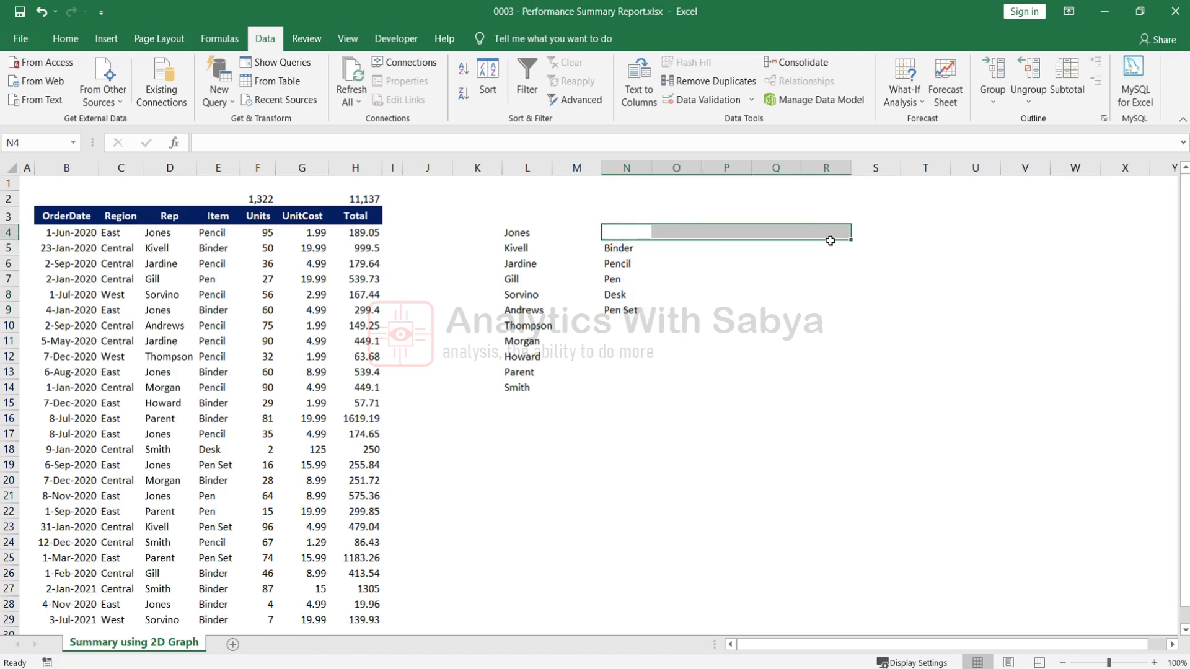
pyautogui.click(736, 320)
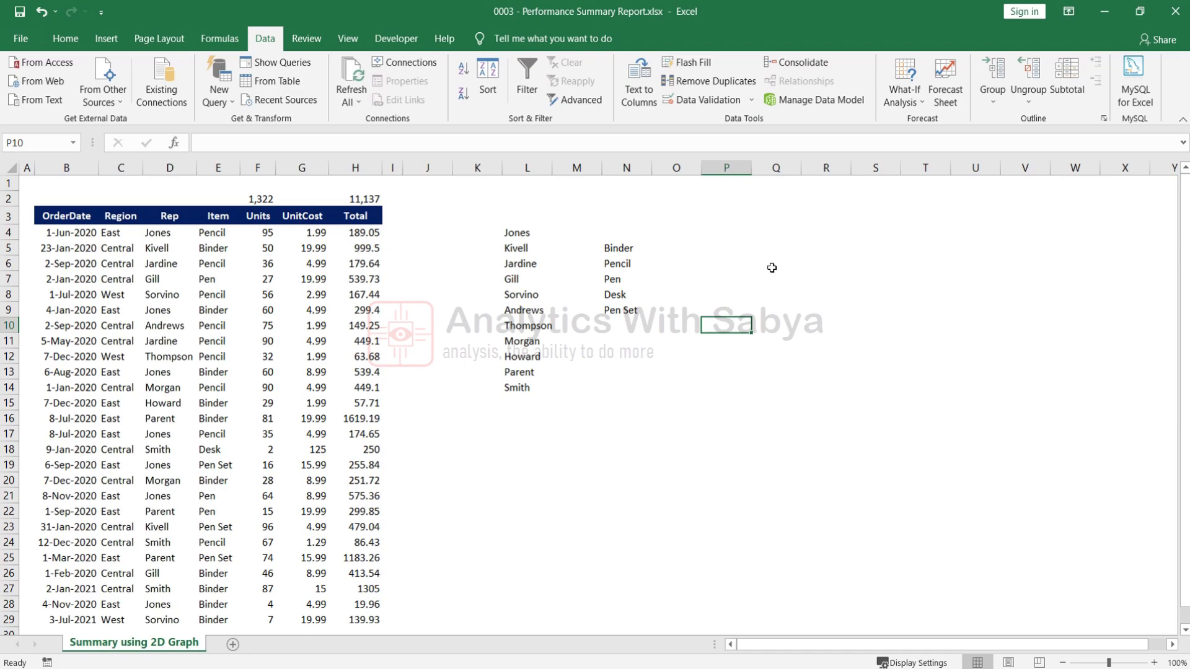
# Step: Copy the items in N5:N9 and paste them as transposed values across row 4 starting at N4
pyautogui.moveTo(616, 246); pyautogui.dragTo(619, 310)
pyautogui.rightClick(617, 248)
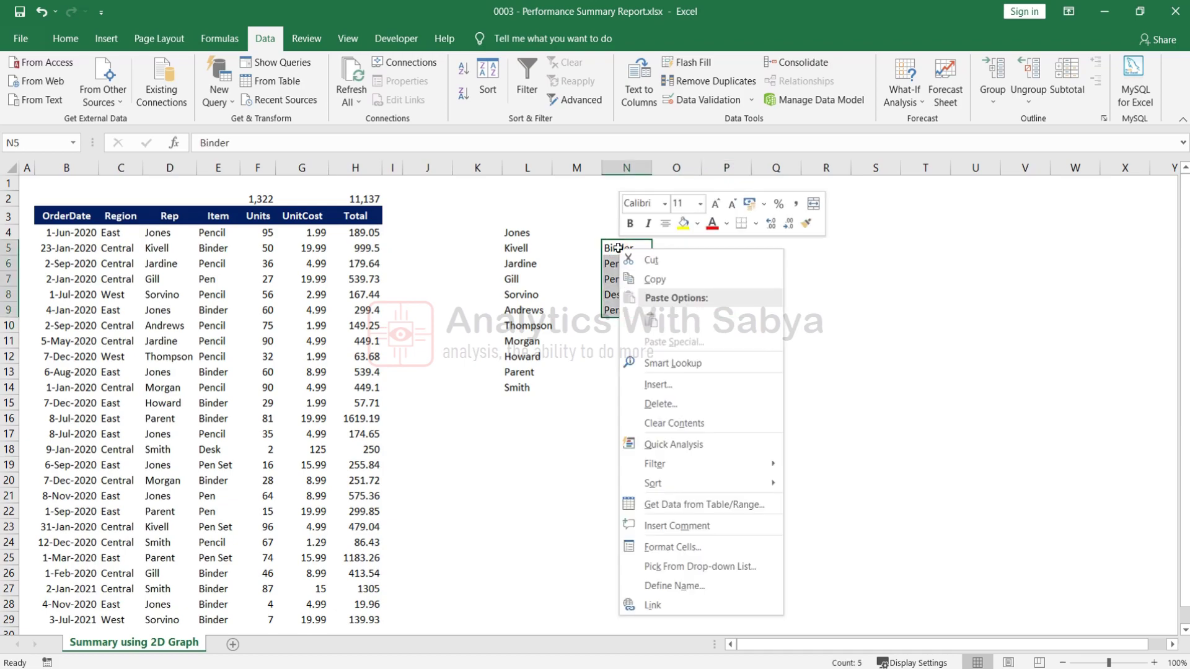
pyautogui.click(660, 285)
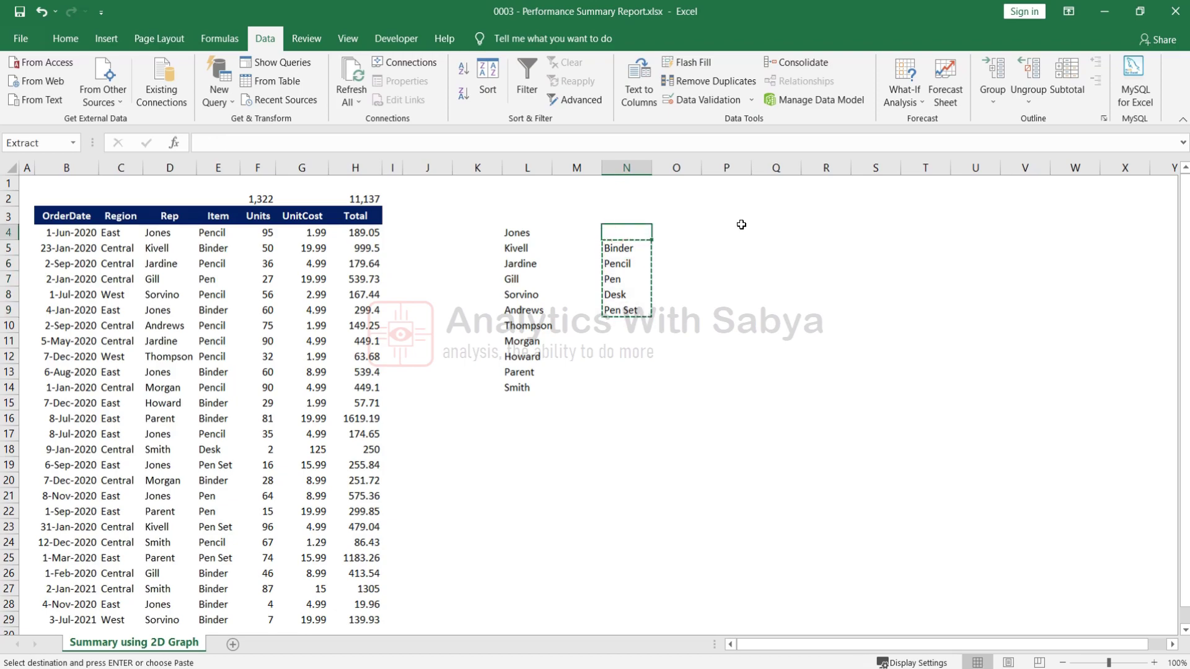
pyautogui.rightClick(630, 231)
pyautogui.click(687, 324)
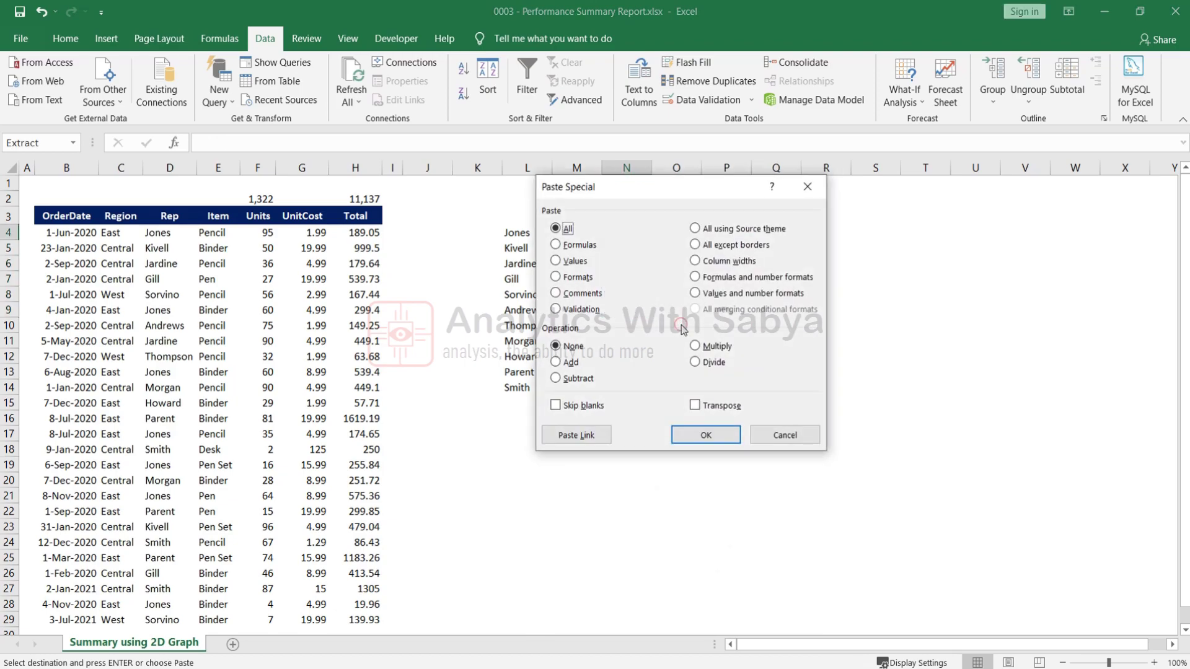
pyautogui.click(570, 261)
pyautogui.click(695, 406)
pyautogui.click(705, 435)
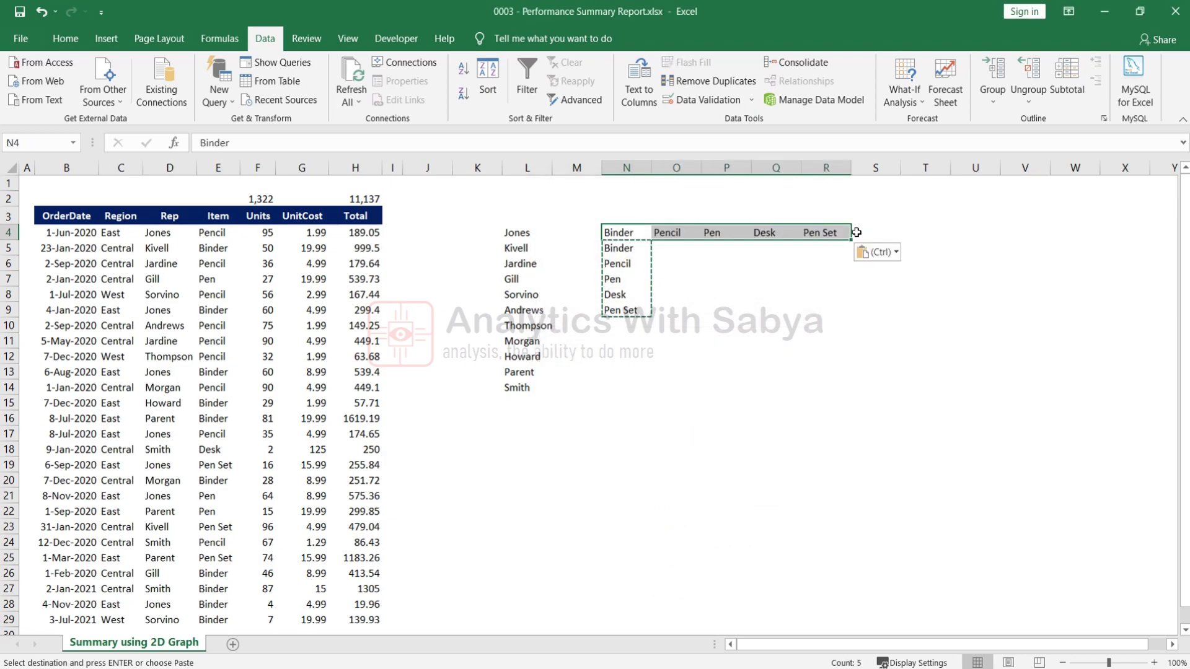
# Step: Clear the original vertical item list in N5:N9
pyautogui.moveTo(613, 249); pyautogui.dragTo(620, 313)
pyautogui.press('Delete')
pyautogui.moveTo(614, 233); pyautogui.dragTo(834, 234)
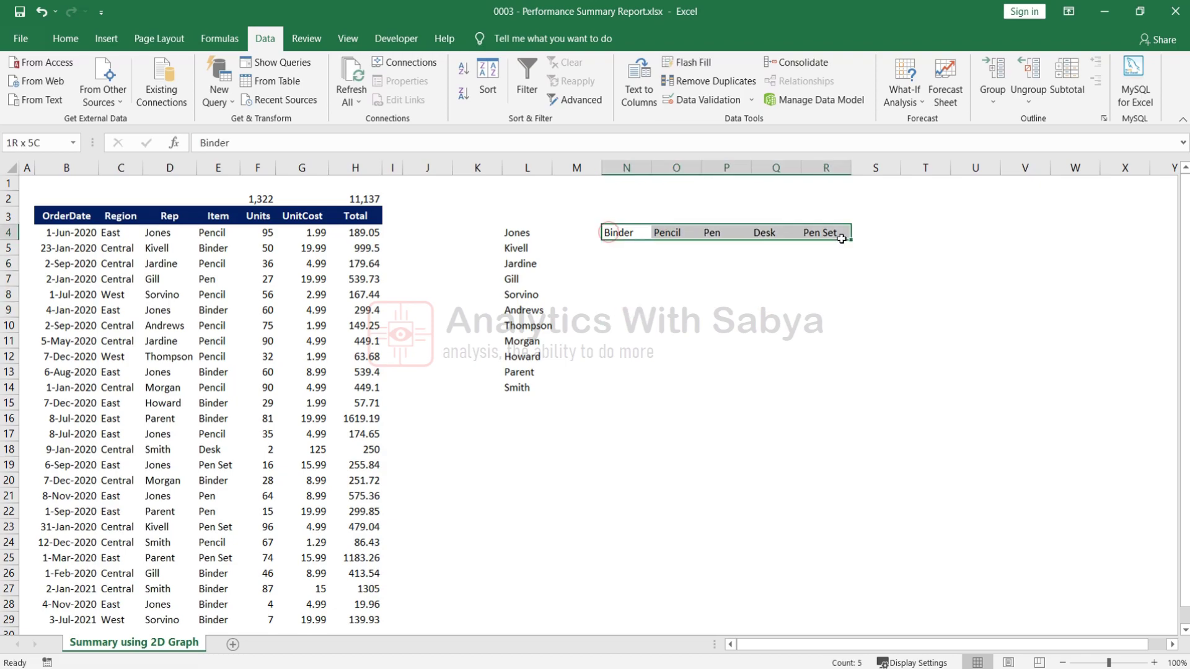
pyautogui.click(527, 235)
pyautogui.click(617, 233)
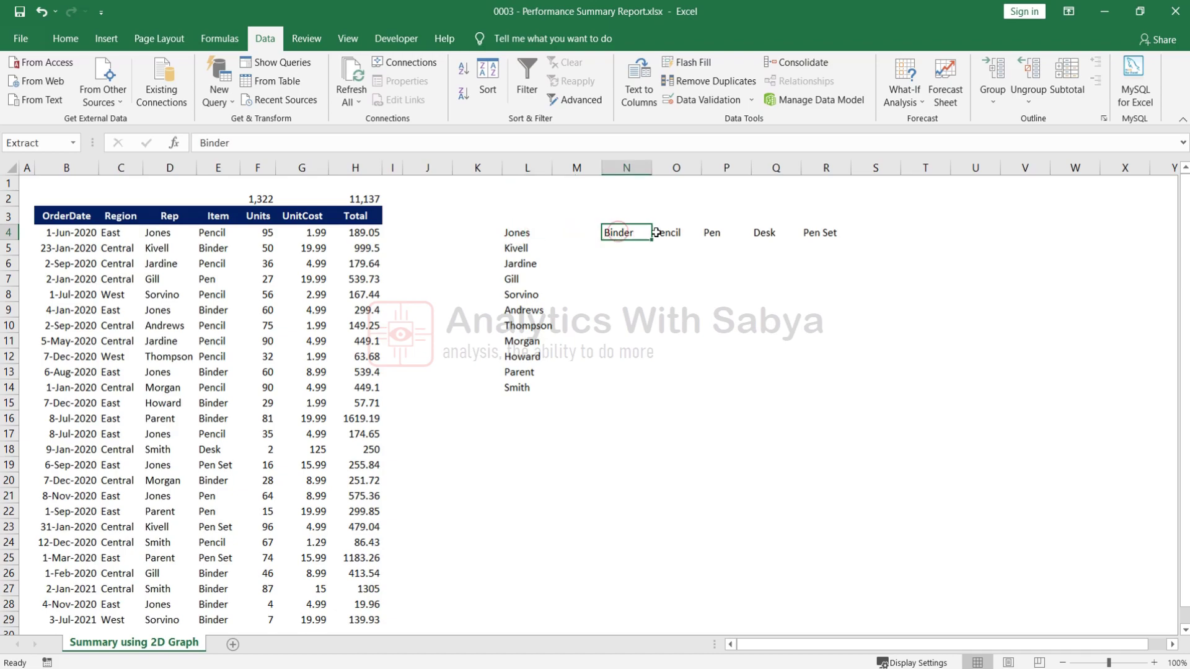
# Step: Move the item headings from N4:R4 up to N3:R3 and select cell N4
pyautogui.moveTo(629, 235); pyautogui.dragTo(816, 232)
pyautogui.hotkey('ctrl', 'c')
pyautogui.press('Up')
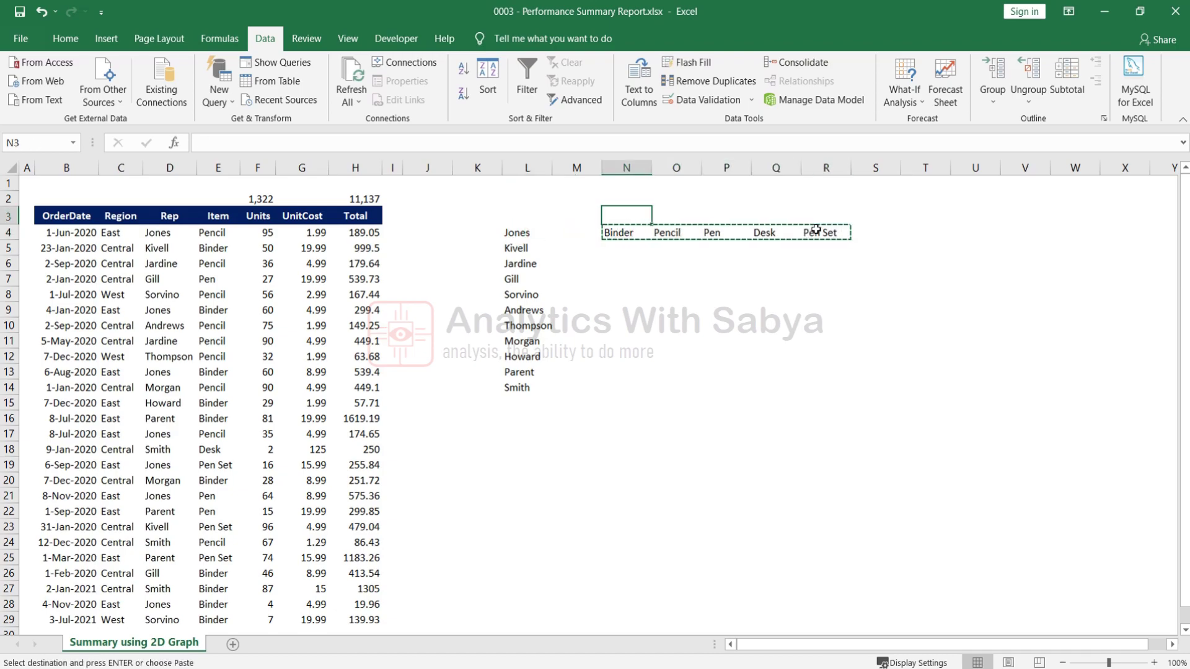
pyautogui.hotkey('ctrl', 'v')
pyautogui.press('Down')
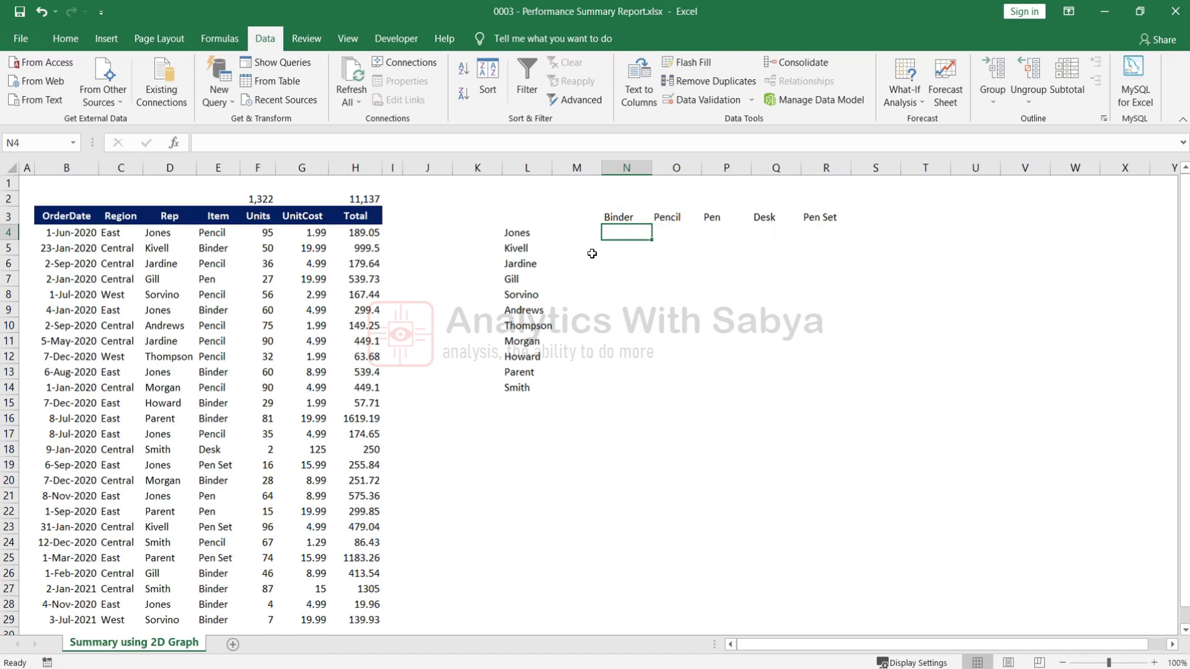
pyautogui.press('Up')
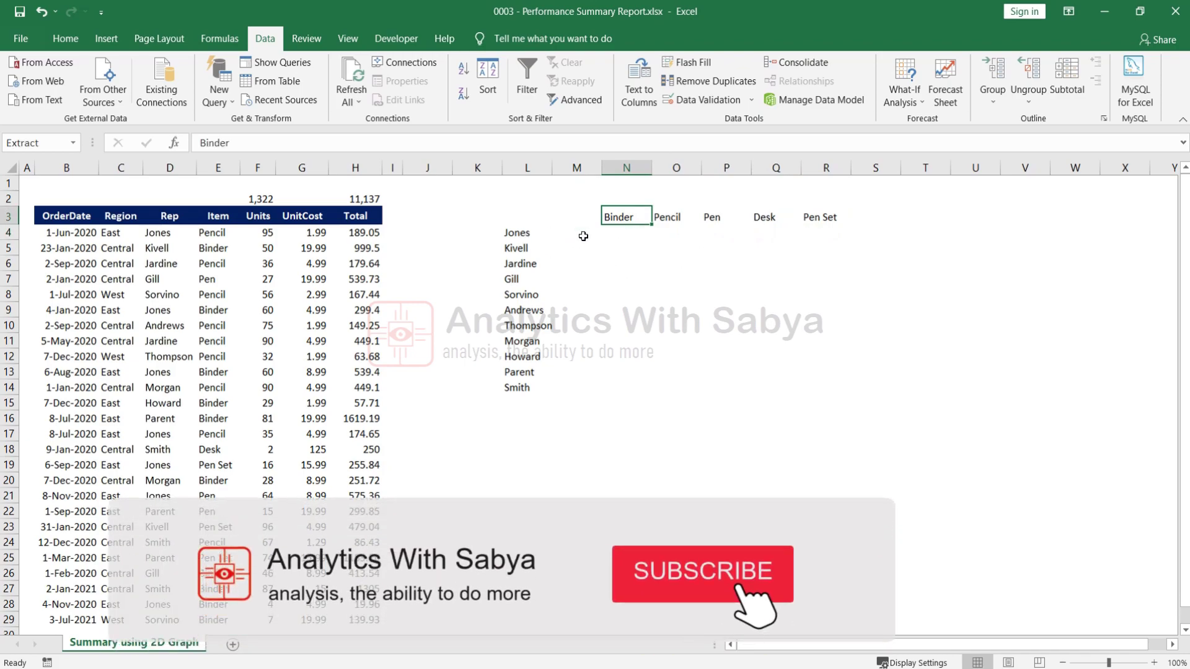
pyautogui.click(620, 231)
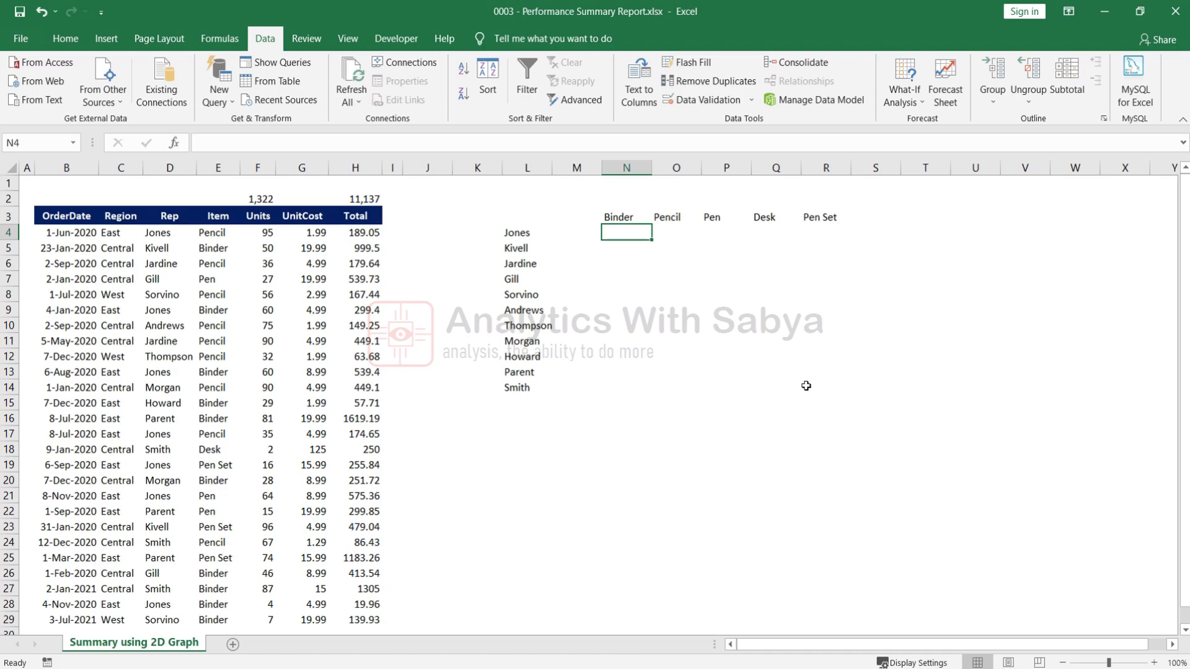
# Step: Start a SUMIFS formula in N4 that sums column H where the Rep column D matches L4
pyautogui.write('=sumifs')
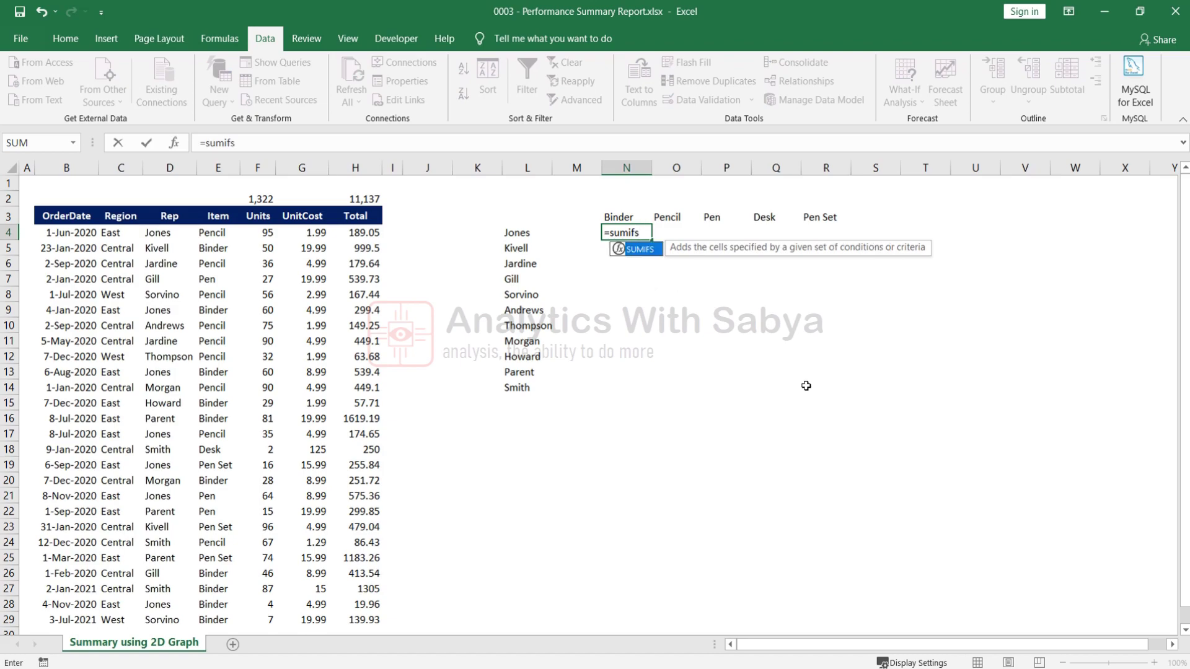
pyautogui.write('(')
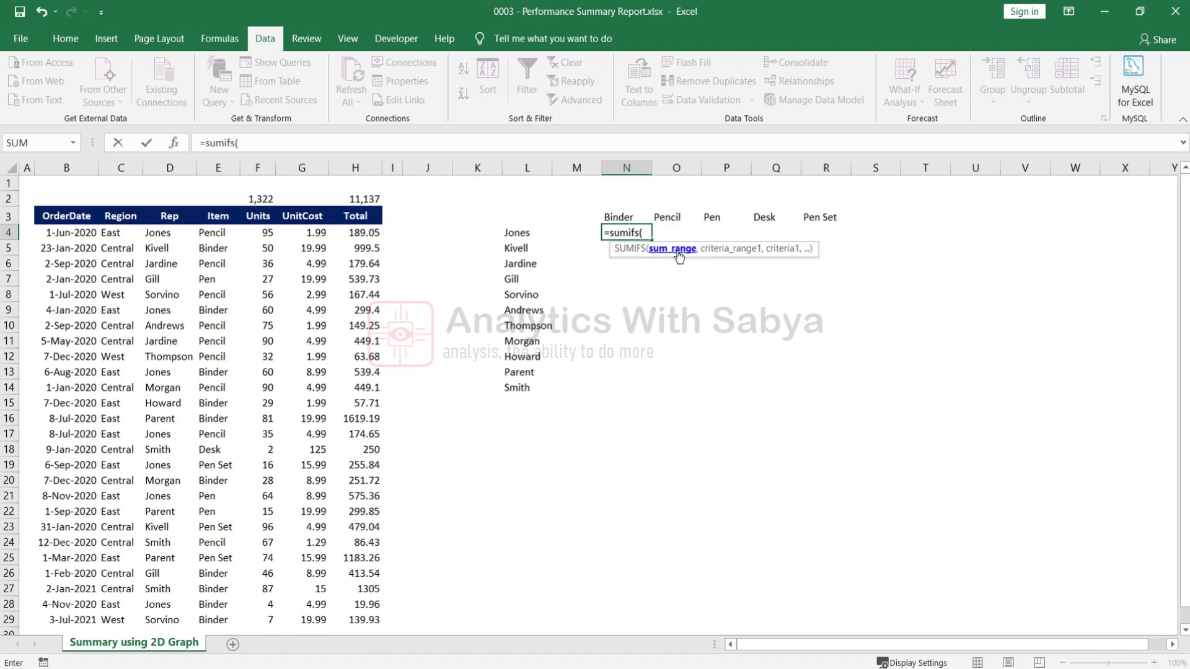
pyautogui.click(357, 168)
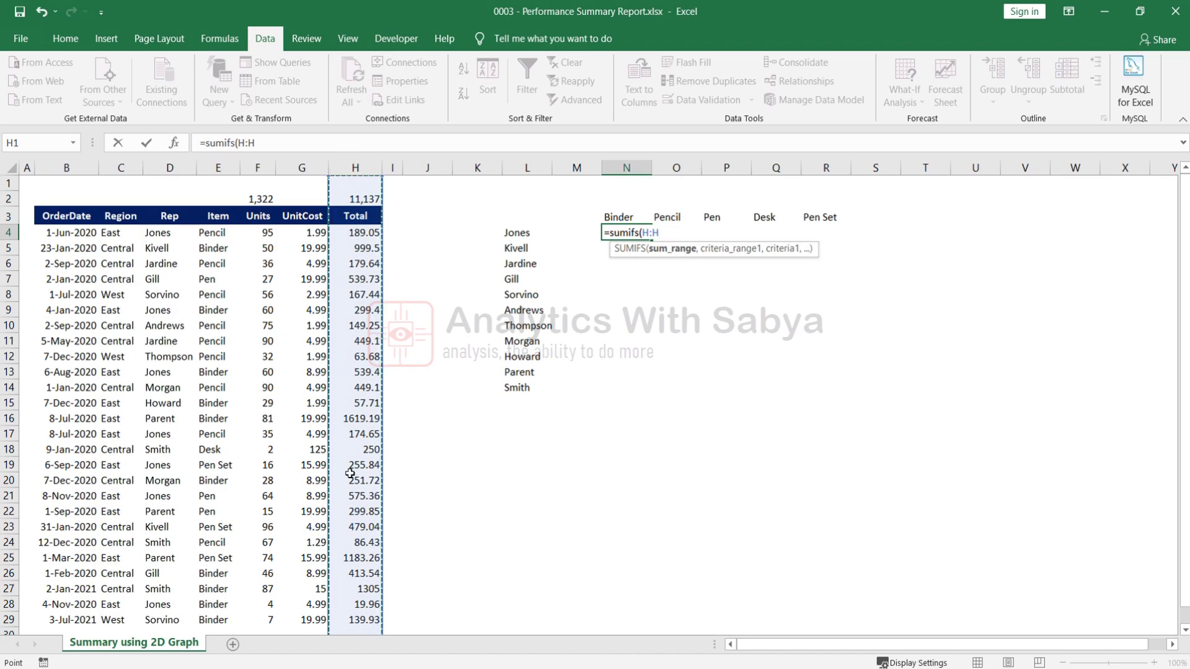
pyautogui.write(',')
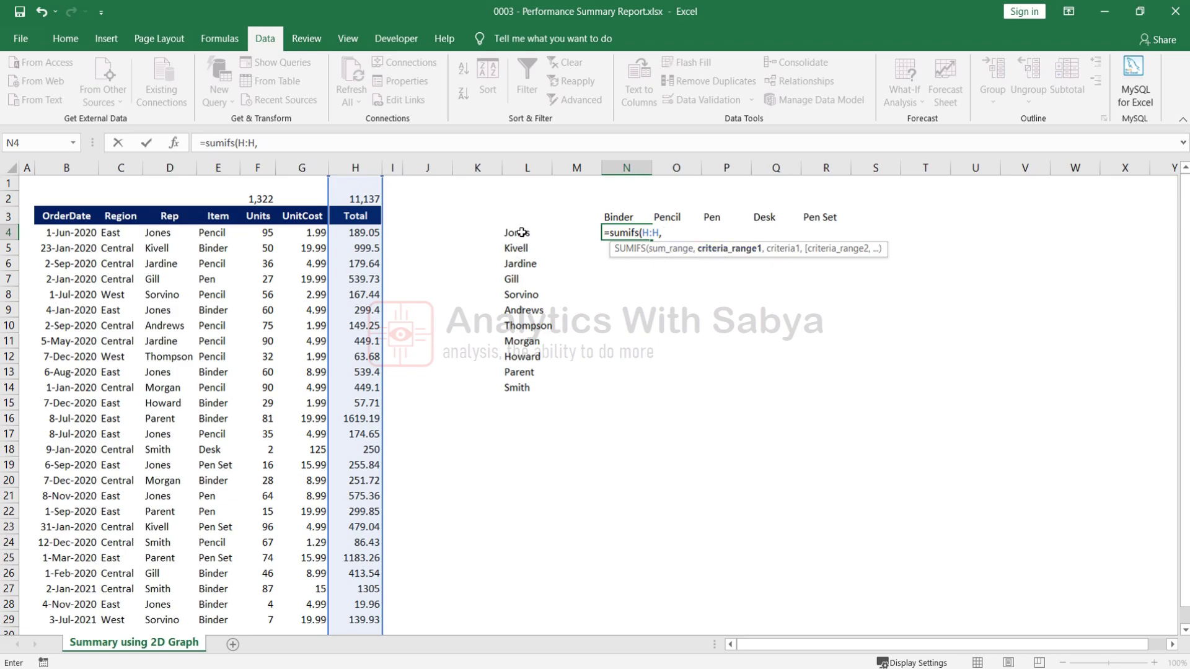
pyautogui.click(167, 167)
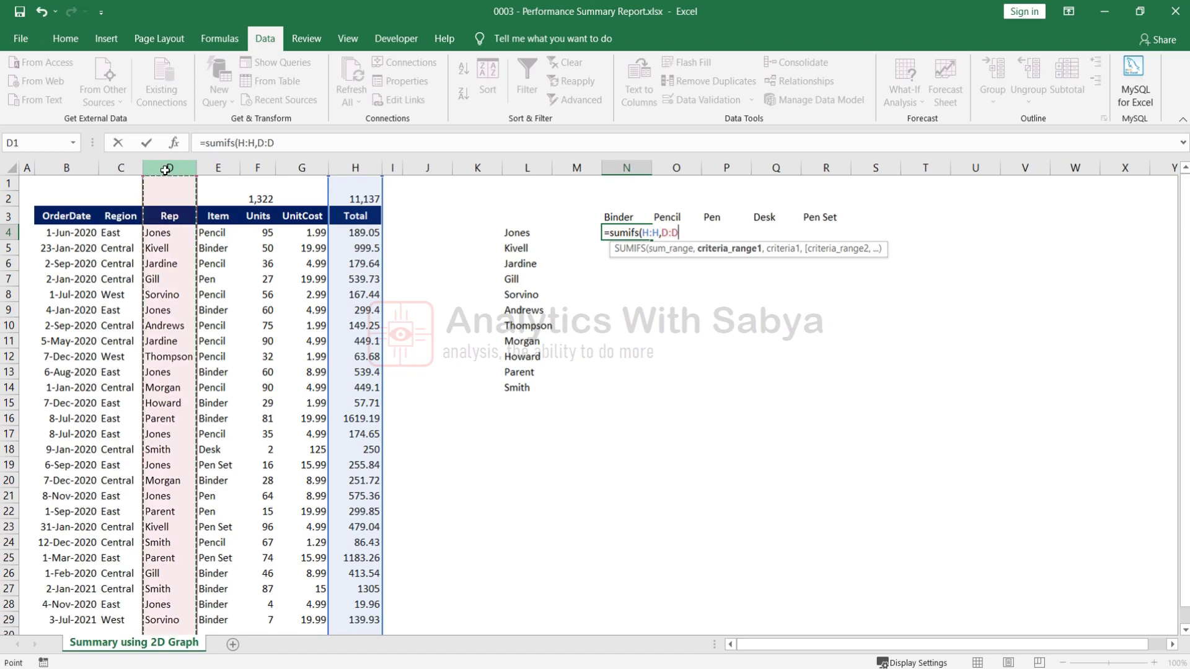
pyautogui.write(',')
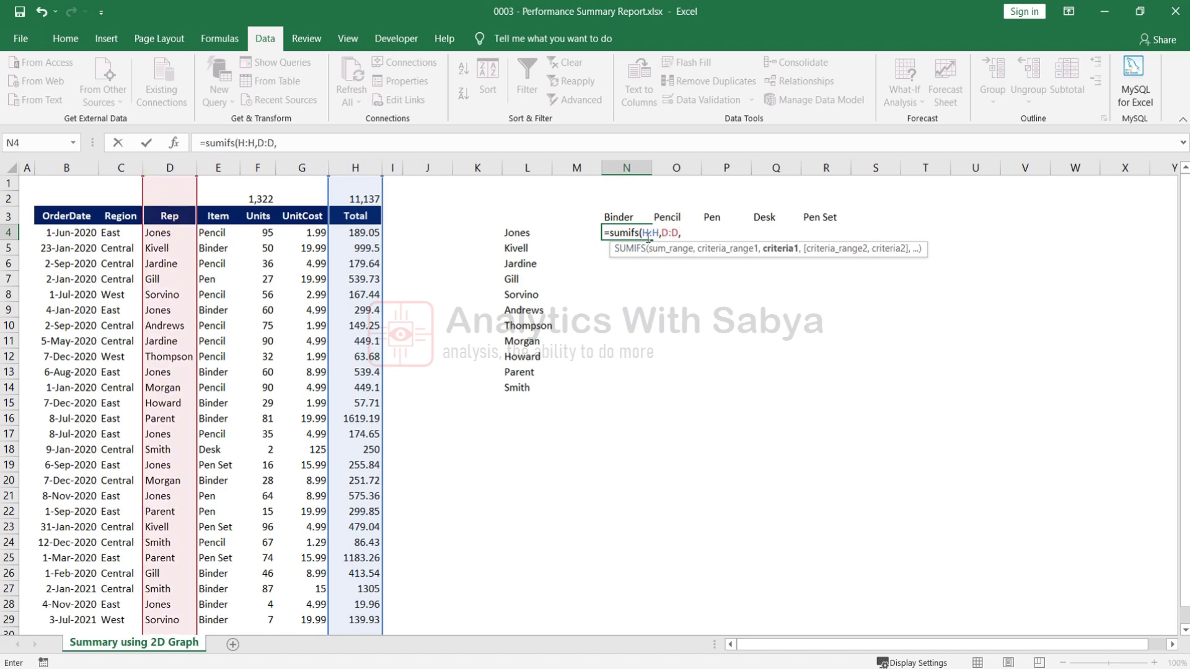
pyautogui.click(520, 235)
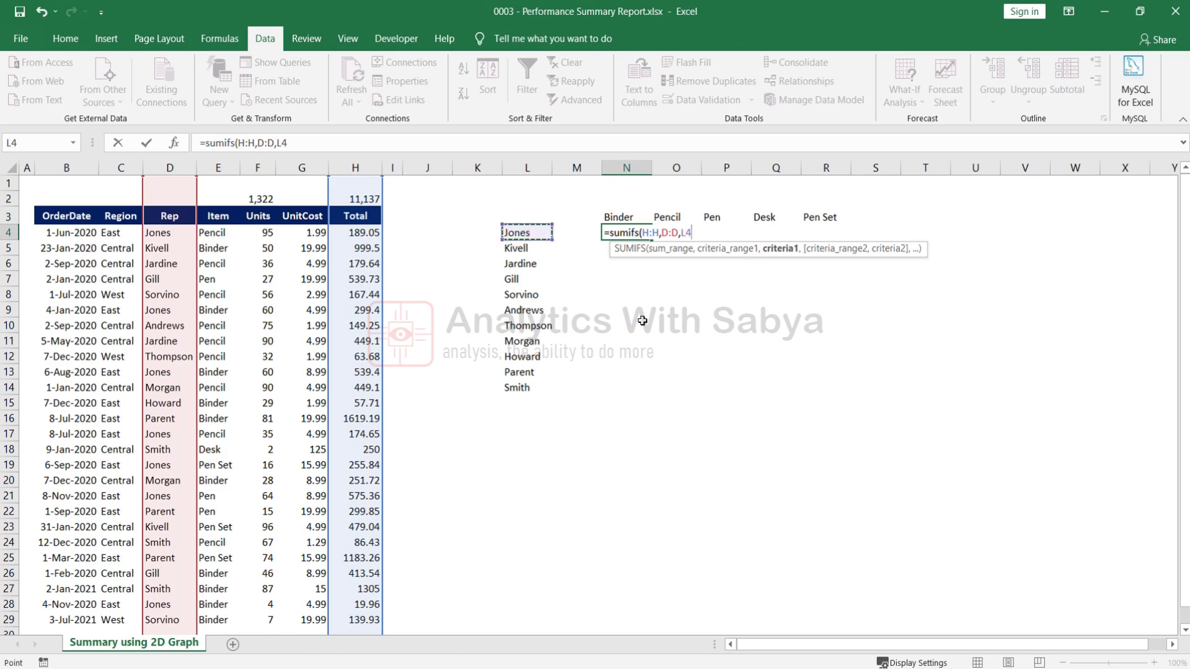
# Step: Add a second condition matching Item column E to N3, completing N4 as =SUMIFS(H:H,D:D,L4,E:E,N3)
pyautogui.write(',')
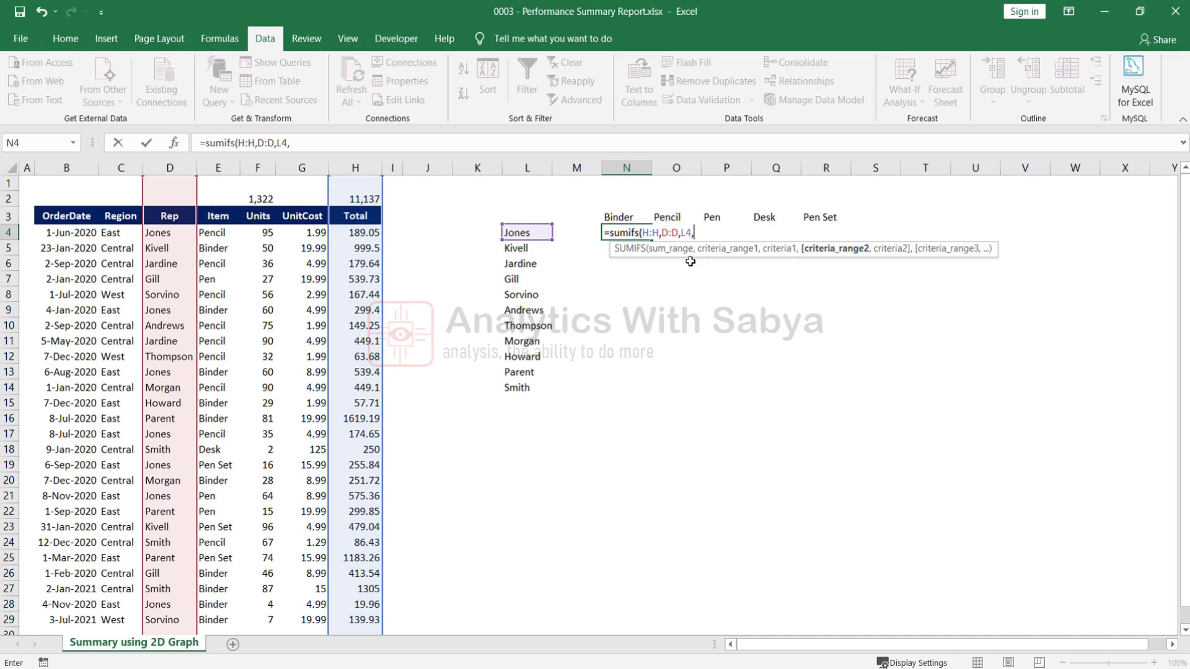
pyautogui.click(220, 167)
pyautogui.write(',')
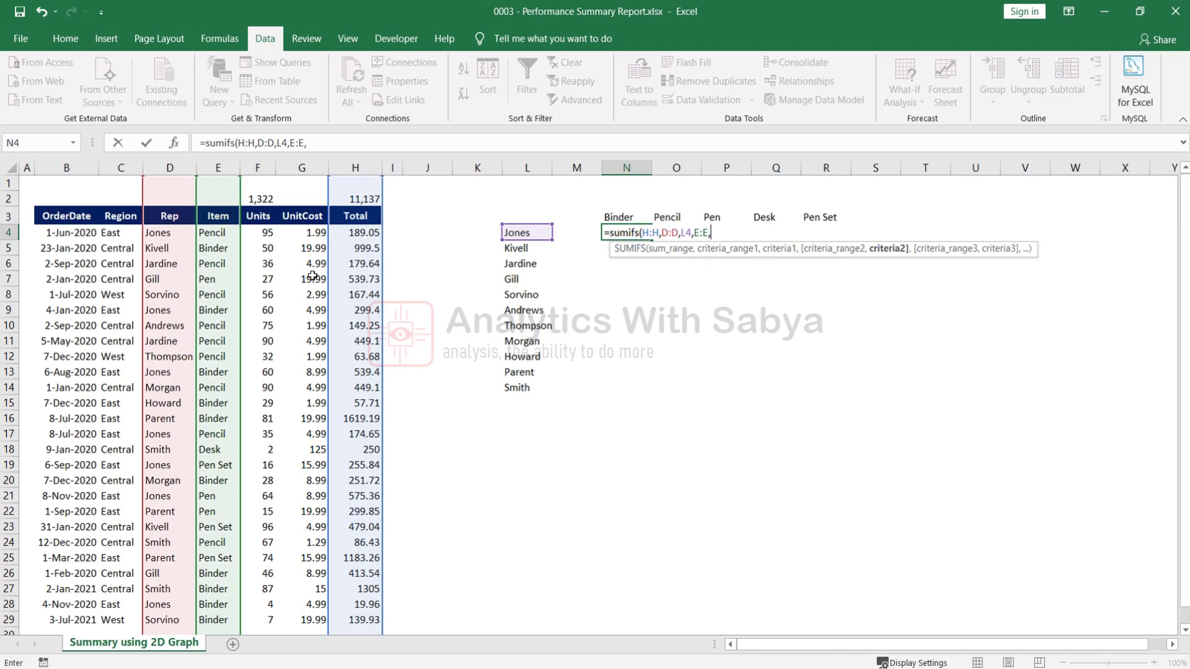
pyautogui.click(619, 214)
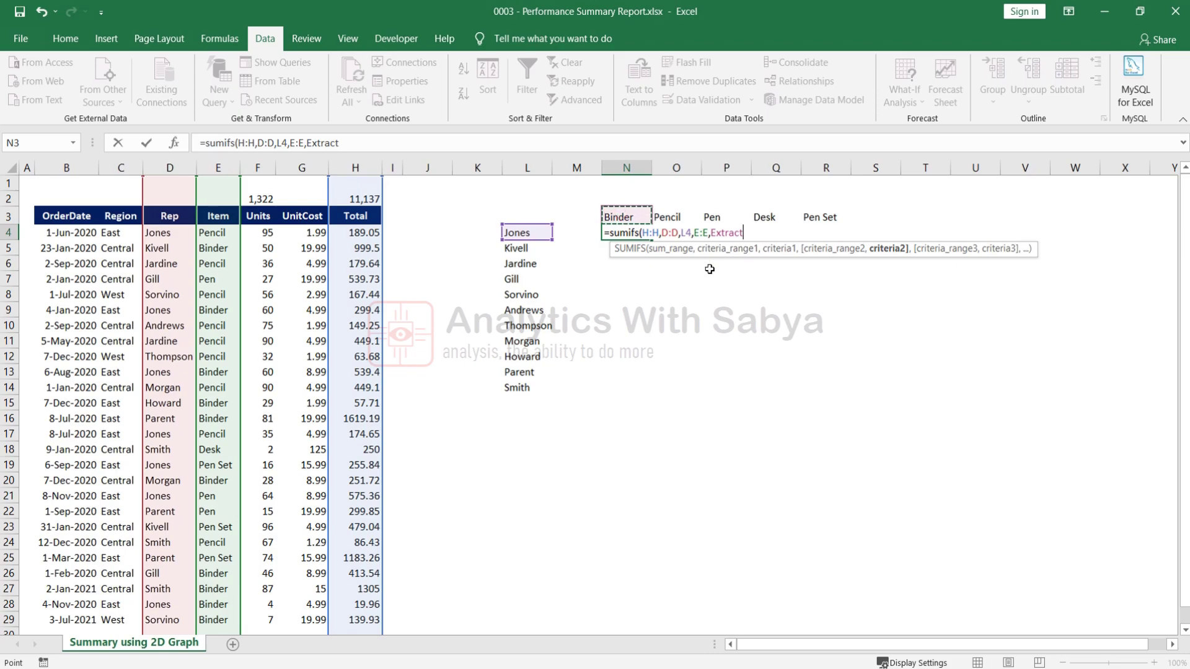
pyautogui.press('F2')
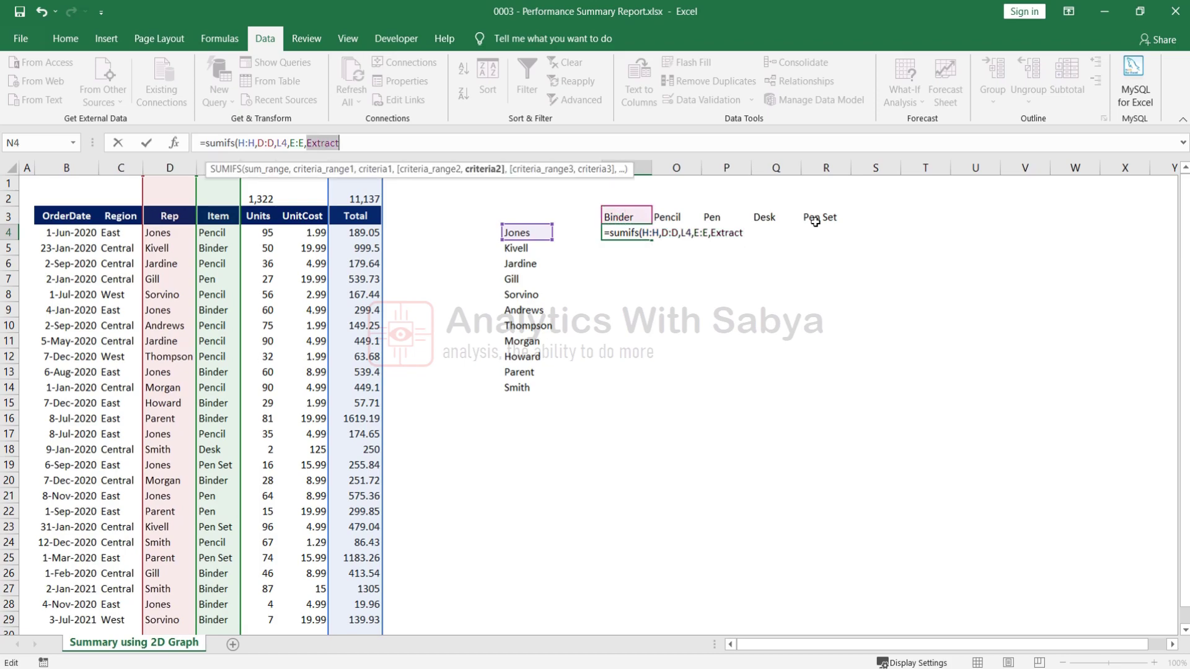
pyautogui.press('BackSpace')
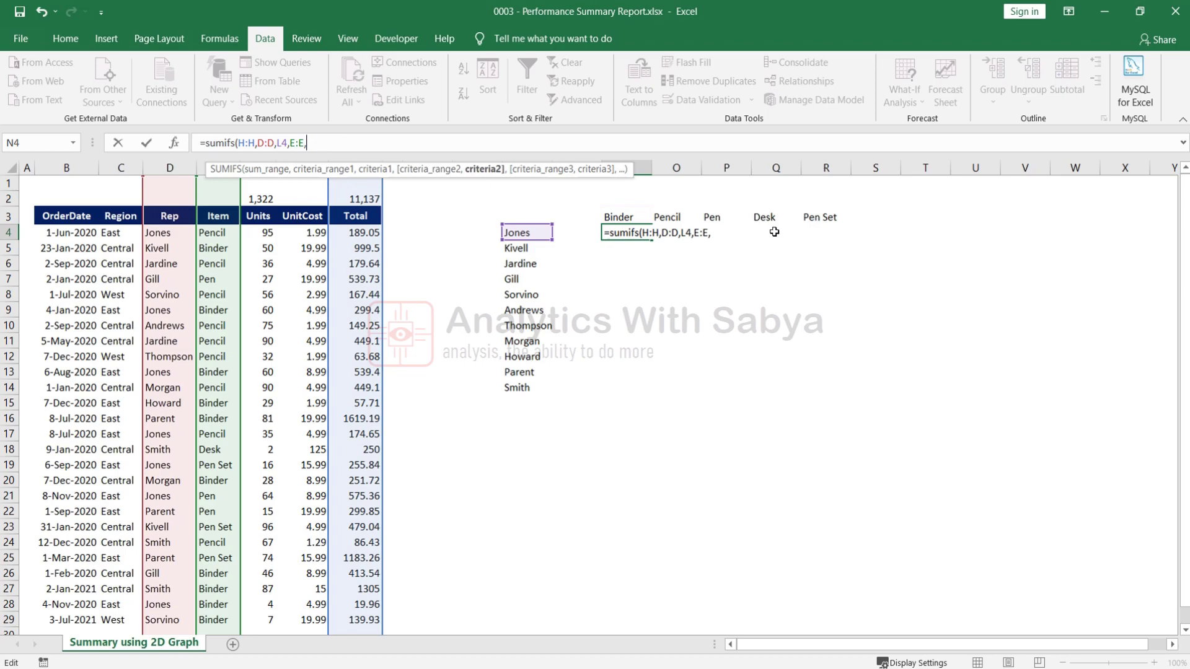
pyautogui.moveTo(610, 176); pyautogui.dragTo(525, 211)
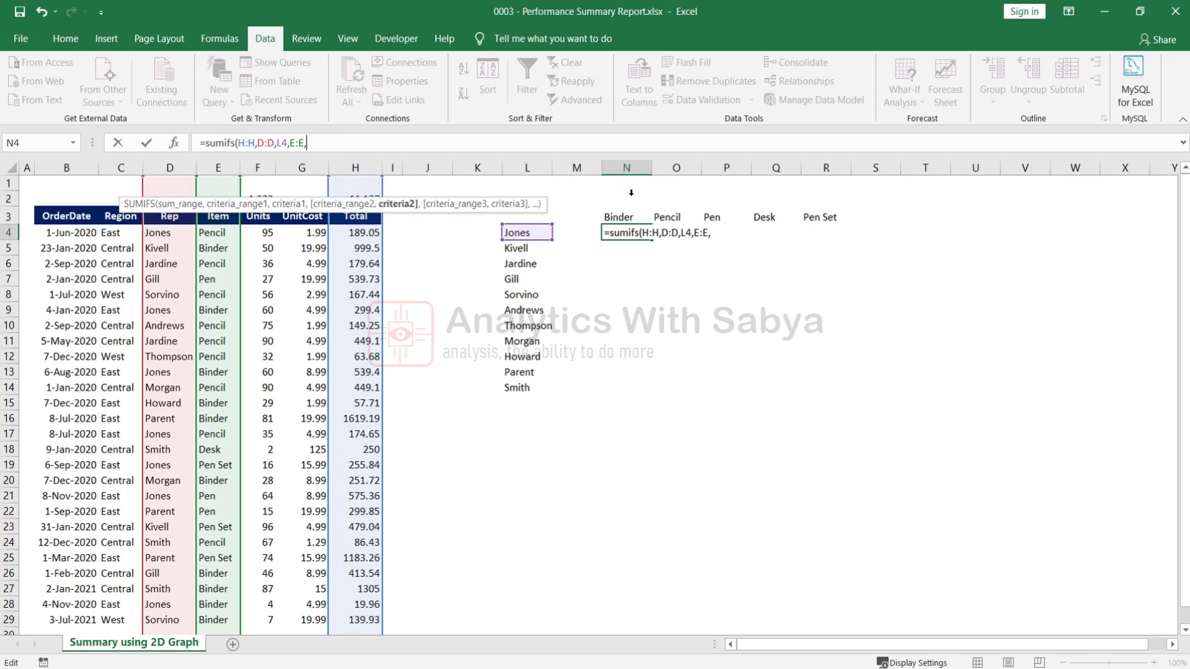
pyautogui.write('n3')
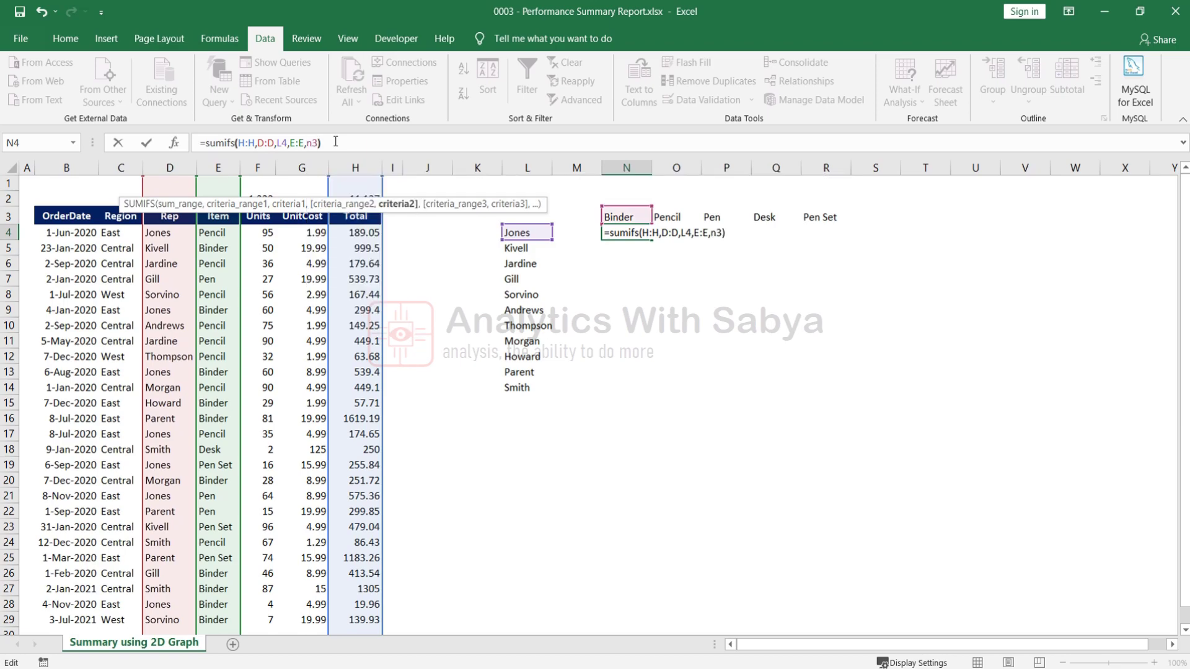
pyautogui.press('Return')
pyautogui.press('Up')
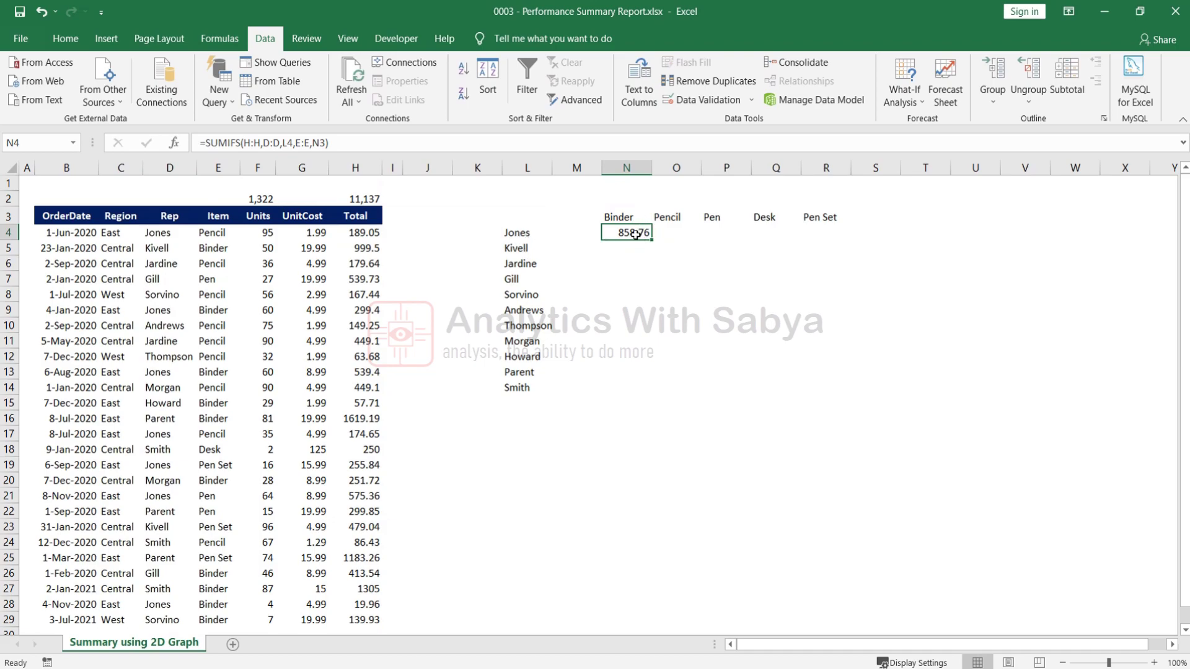
# Step: Fill the N4 formula across to R4 and inspect the cell references in N4, O4 and P4
pyautogui.moveTo(653, 240); pyautogui.dragTo(845, 239)
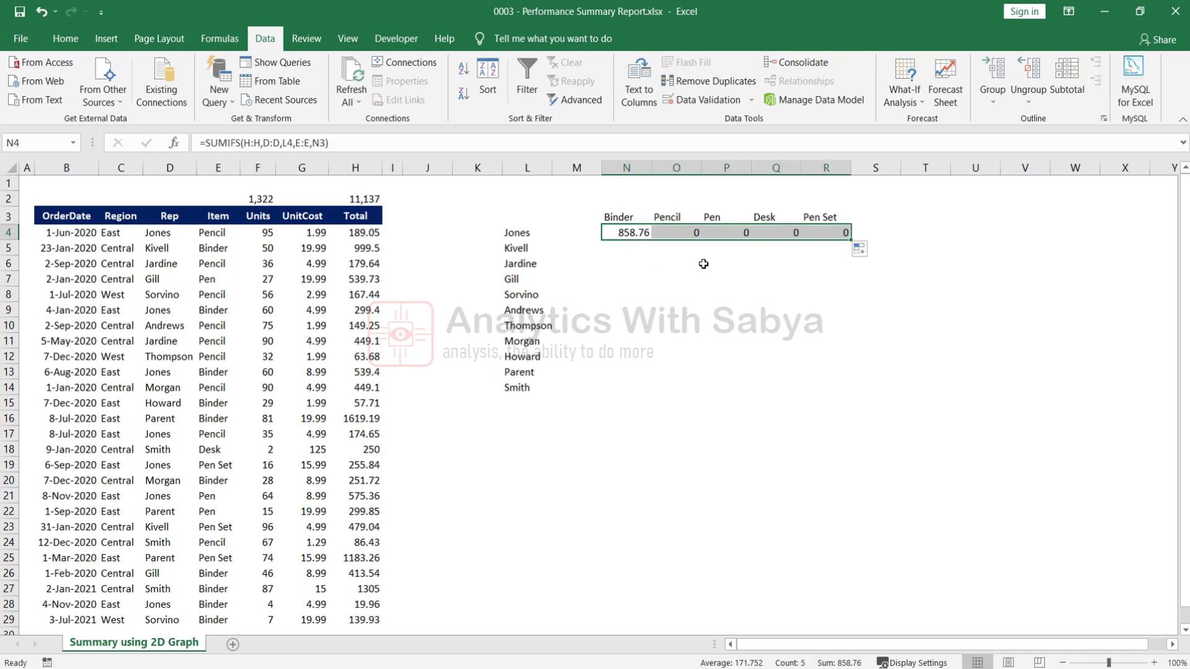
pyautogui.click(627, 233)
pyautogui.doubleClick(626, 232)
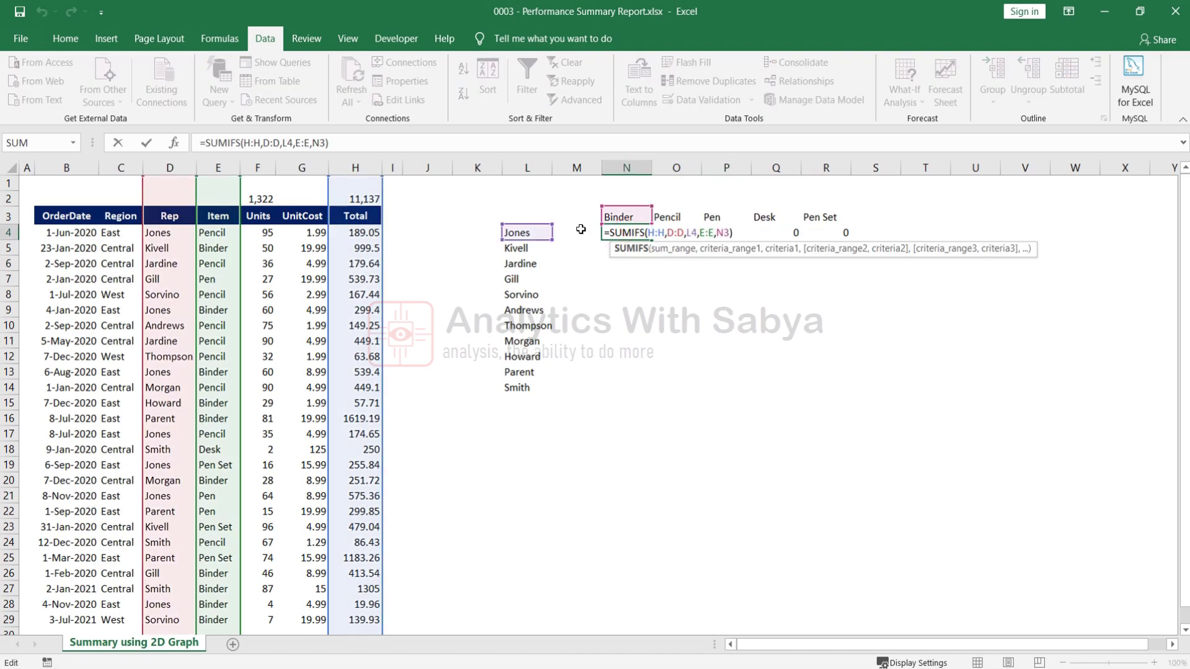
pyautogui.press('Escape')
pyautogui.doubleClick(677, 234)
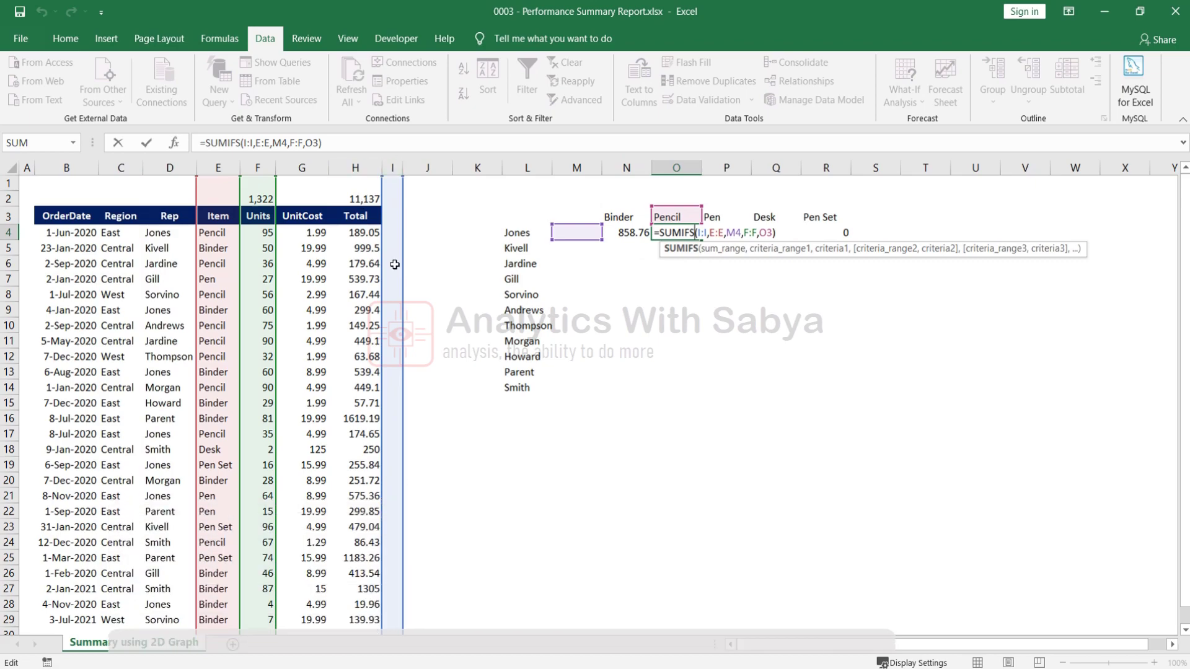
pyautogui.hotkey('ctrl', 'Return')
pyautogui.doubleClick(737, 232)
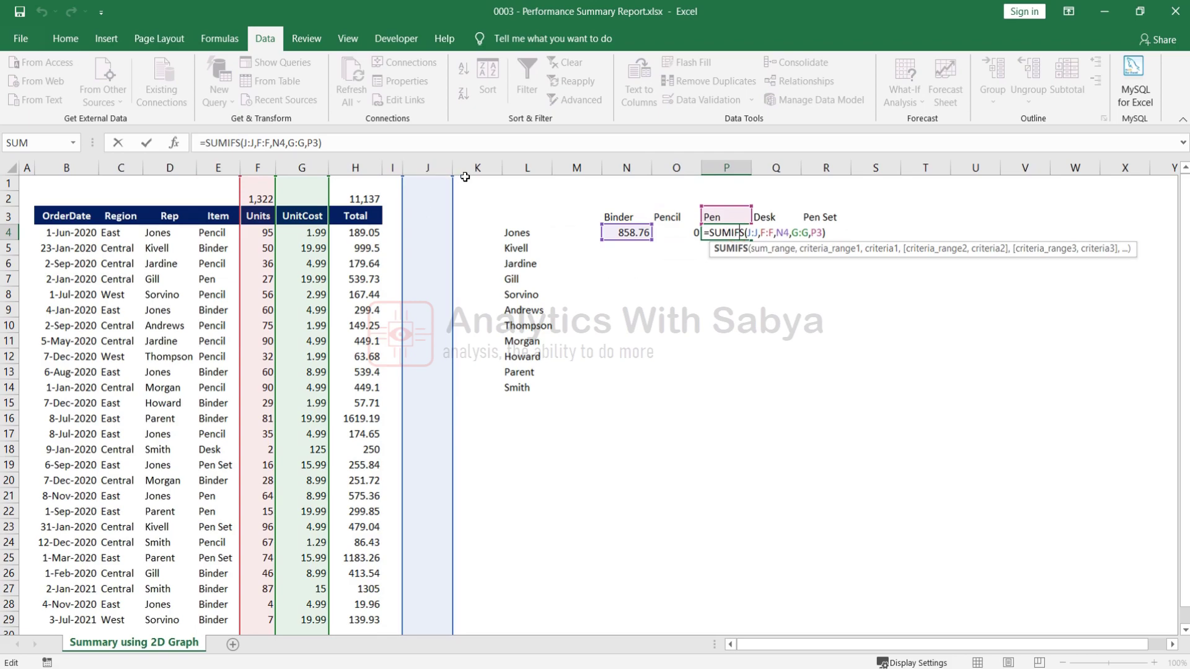
pyautogui.press('Escape')
# Step: Make the column ranges in the N4 formula absolute as $H:$H, $D:$D and $E:$E
pyautogui.click(631, 233)
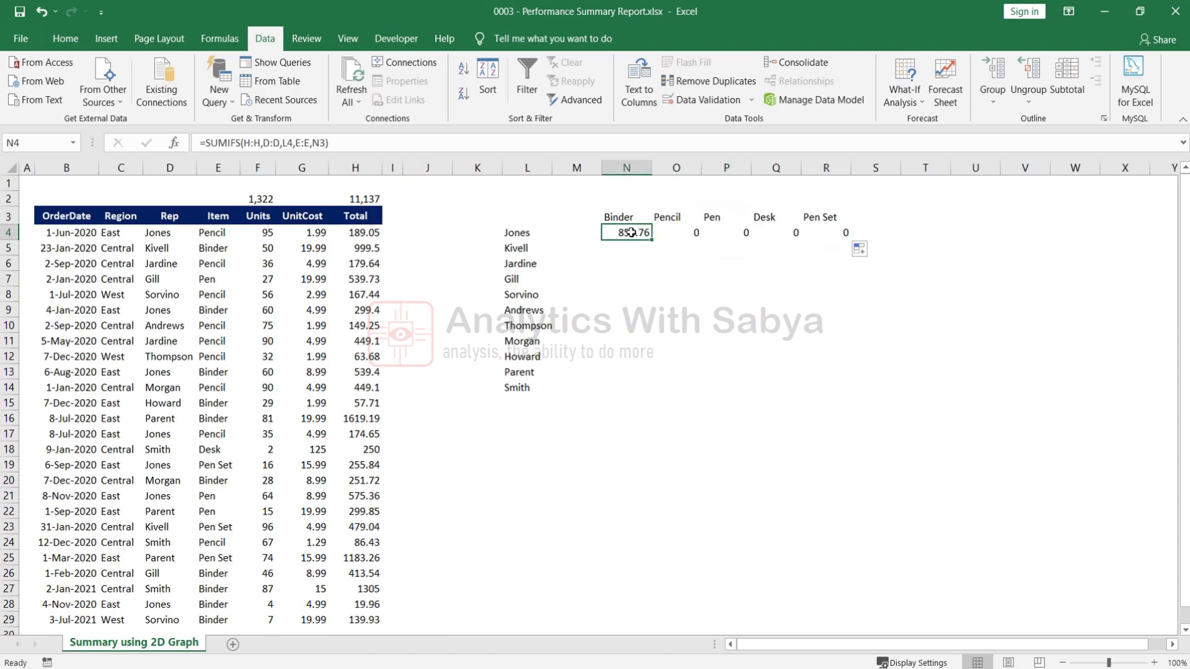
pyautogui.click(245, 143)
pyautogui.moveTo(244, 143); pyautogui.dragTo(261, 142)
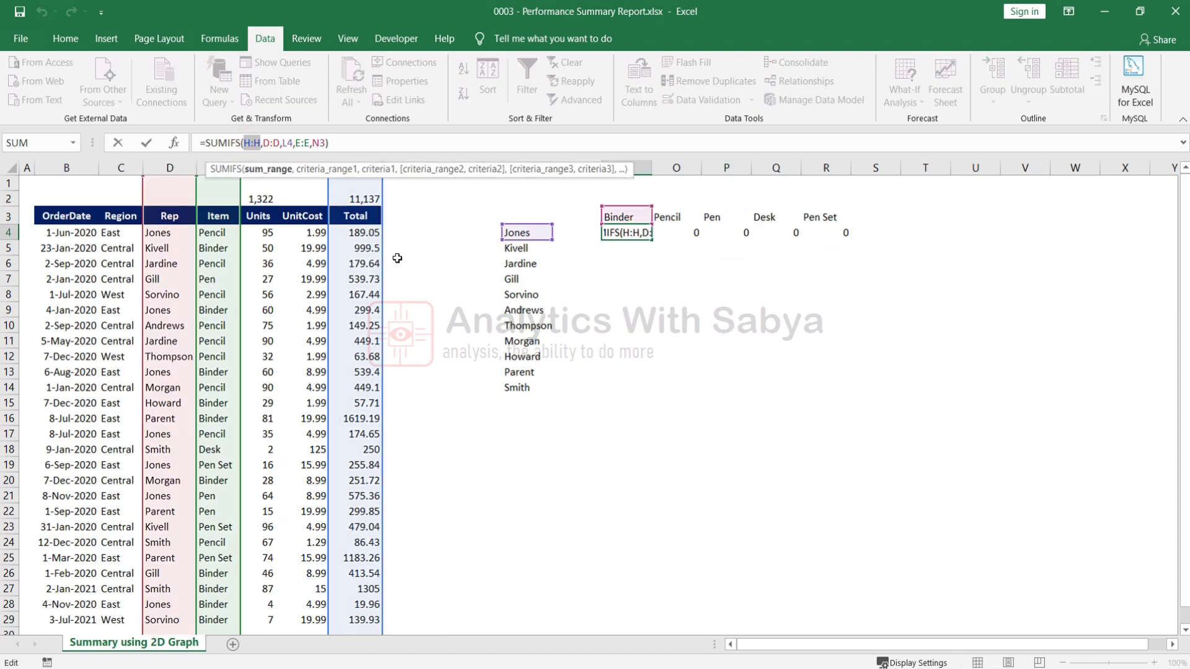
pyautogui.press('F4')
pyautogui.moveTo(275, 143); pyautogui.dragTo(288, 144)
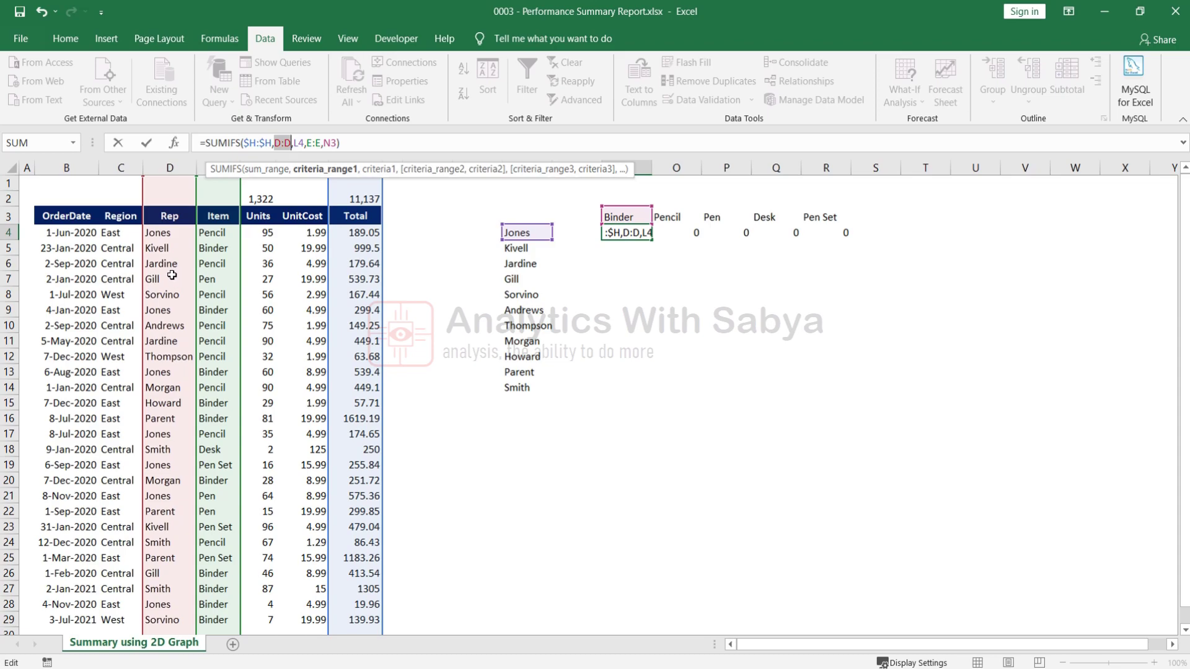
pyautogui.press('F4')
pyautogui.moveTo(318, 143); pyautogui.dragTo(332, 143)
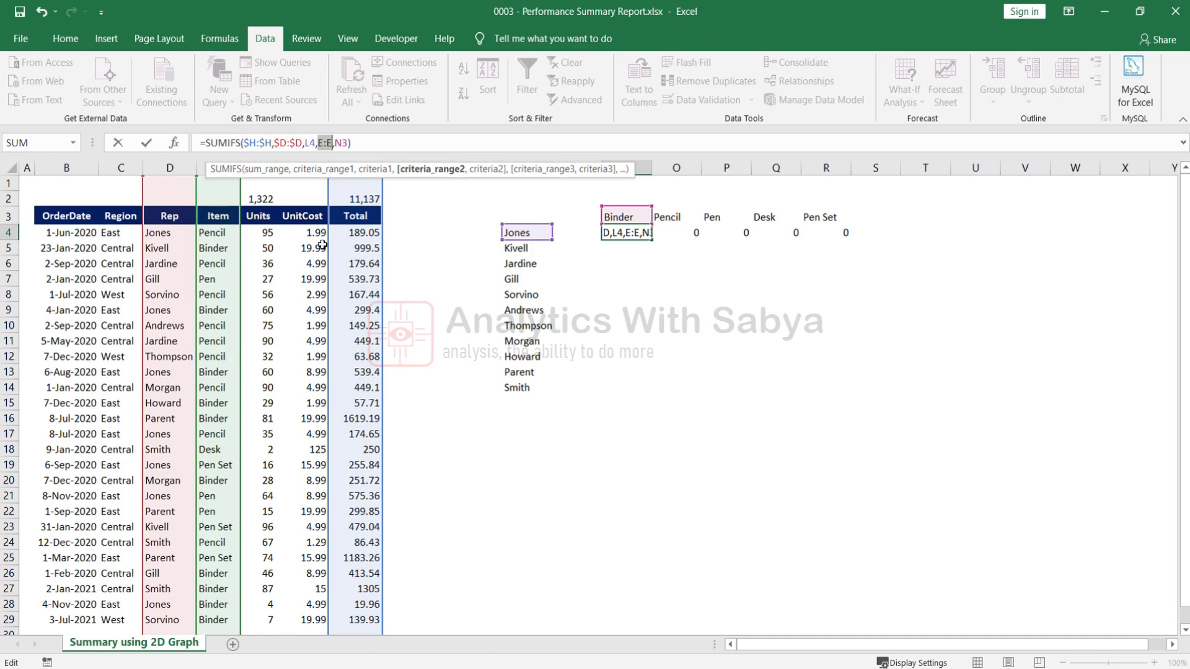
pyautogui.press('F4')
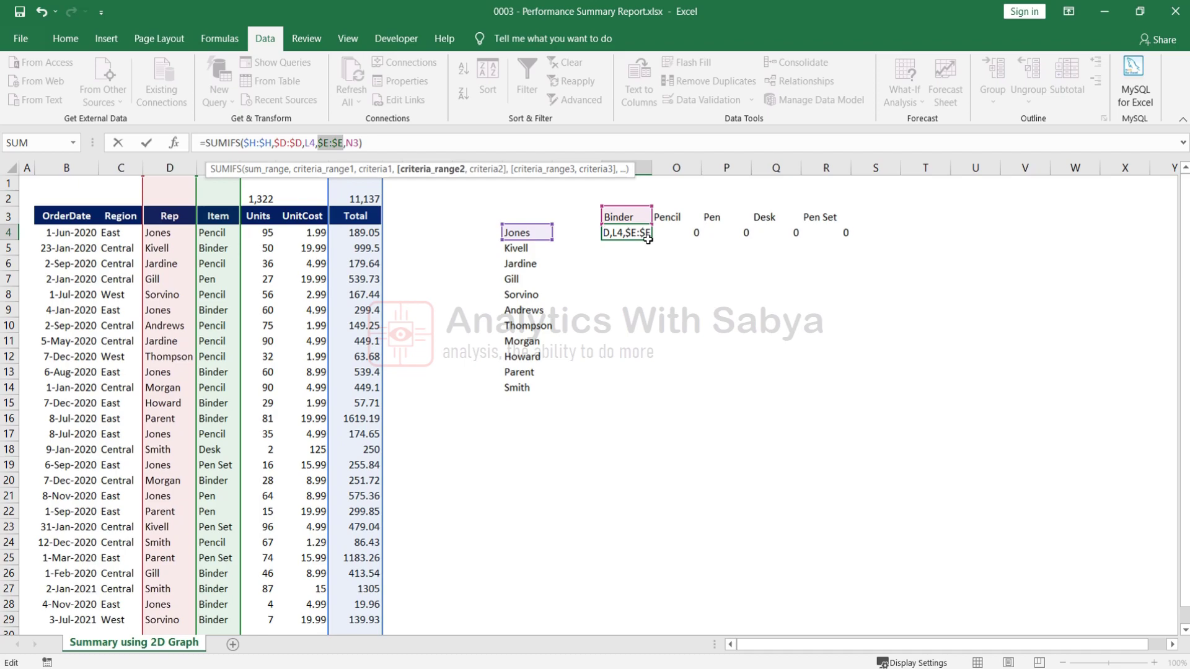
# Step: Lock the column of the rep criterion as $L4 and the row of the item criterion as N$3 in N4's formula
pyautogui.click(305, 142)
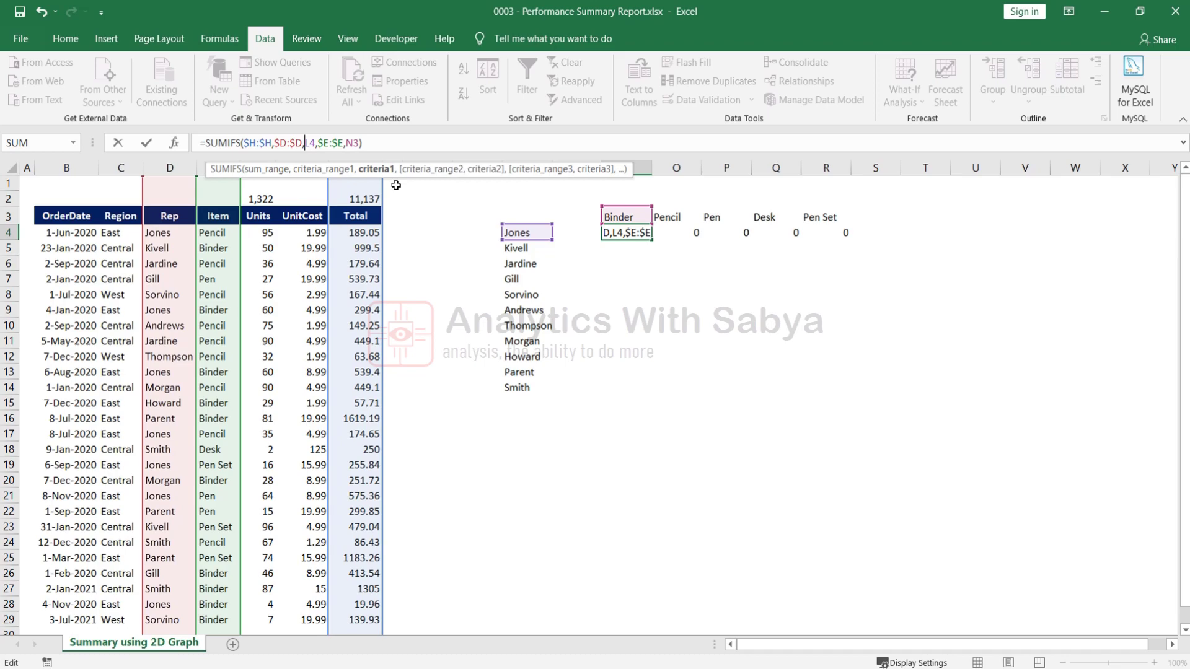
pyautogui.write('$')
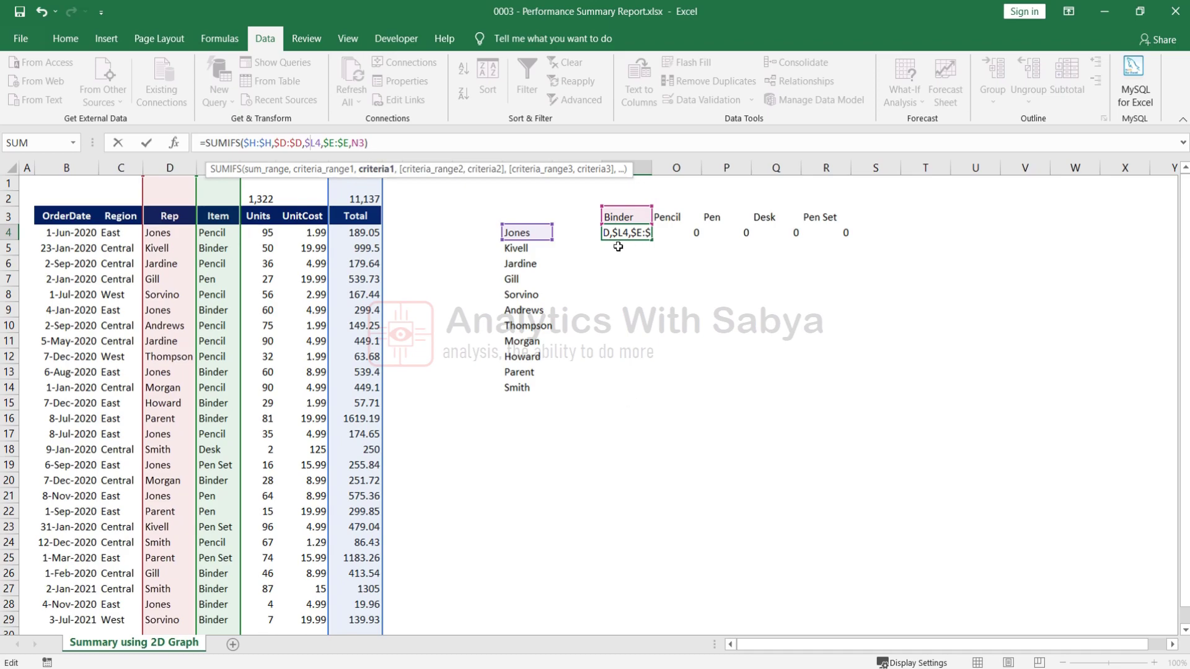
pyautogui.click(358, 139)
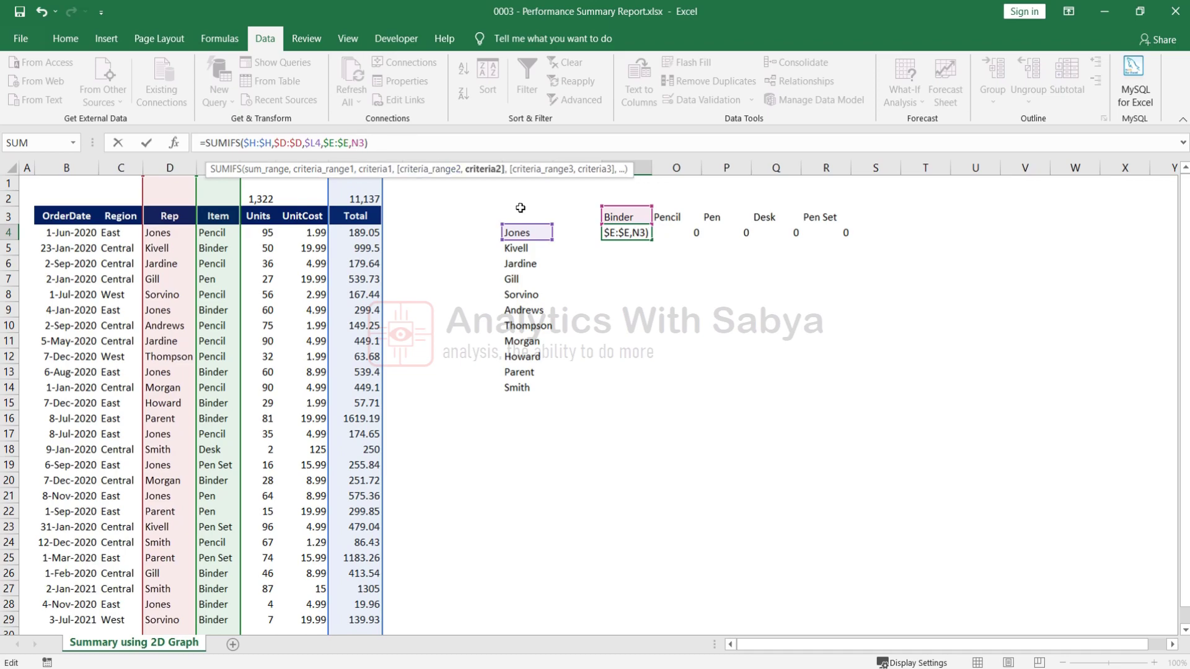
pyautogui.press('Return')
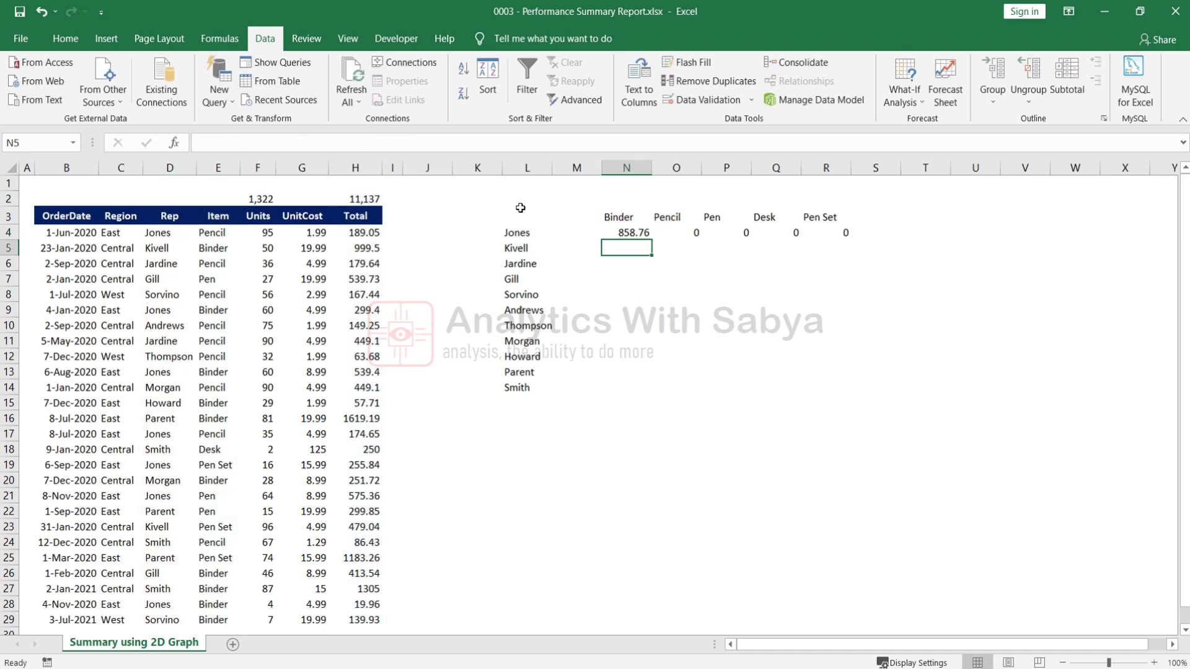
# Step: Fill the corrected N4 formula across to R4 and down to row 14 for all reps and items
pyautogui.click(626, 231)
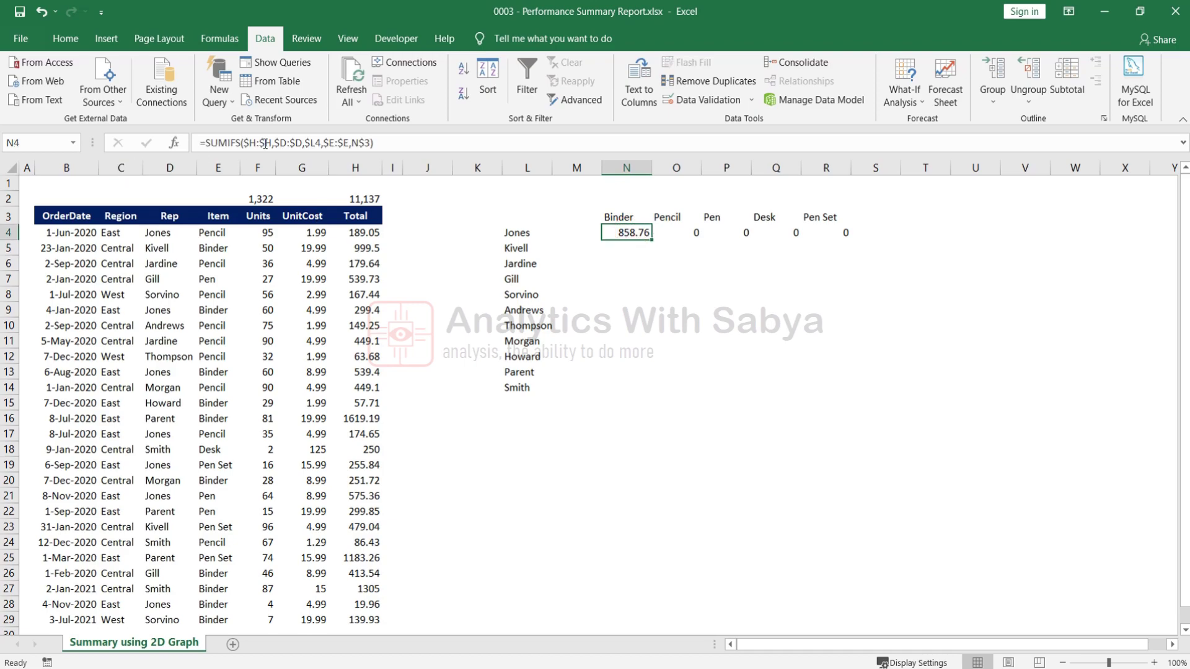
pyautogui.moveTo(650, 241); pyautogui.dragTo(843, 240)
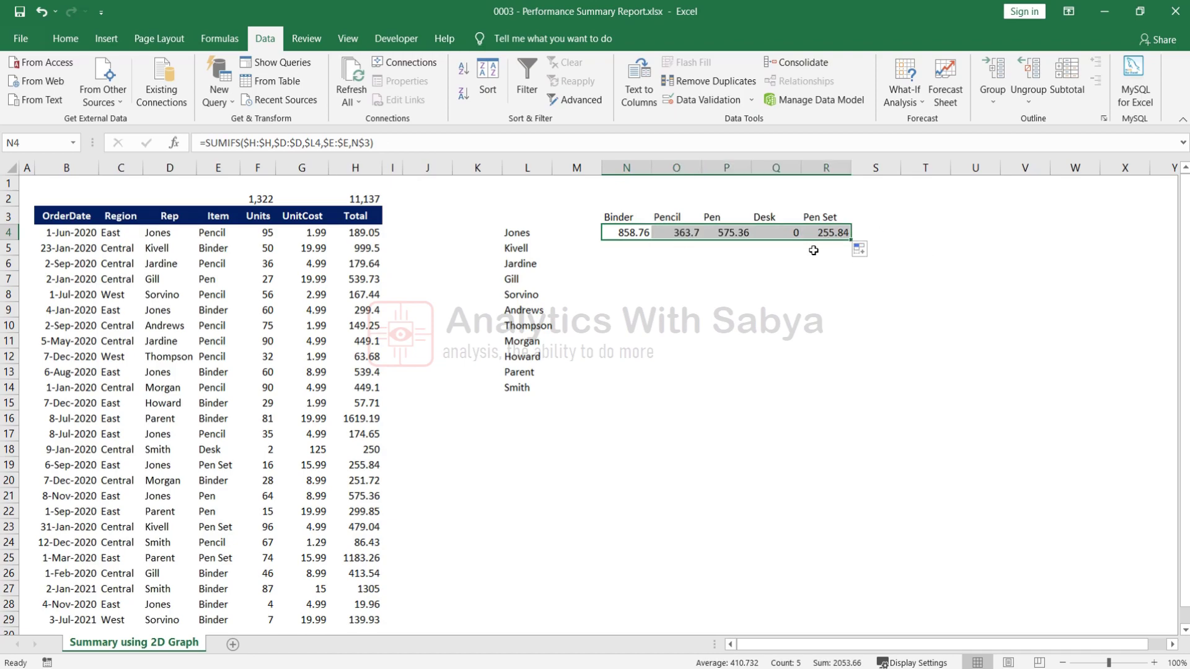
pyautogui.moveTo(853, 245); pyautogui.dragTo(862, 395)
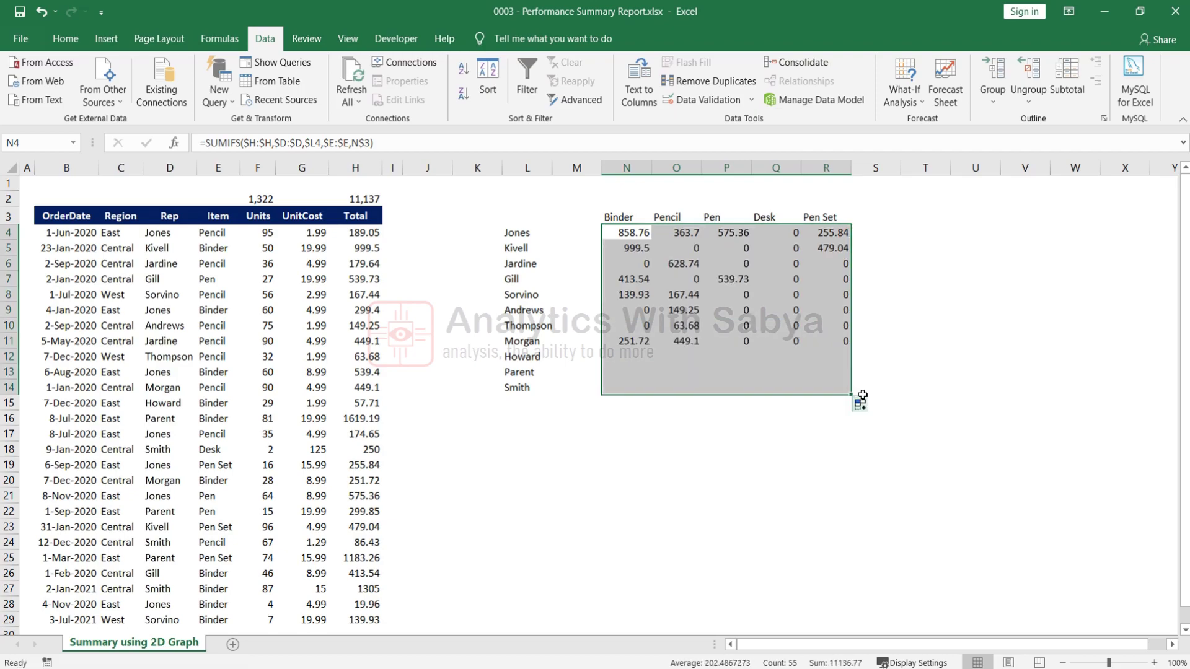
# Step: Enter =SUM(N4:R4) in M4 to total the first rep's item sales
pyautogui.click(582, 232)
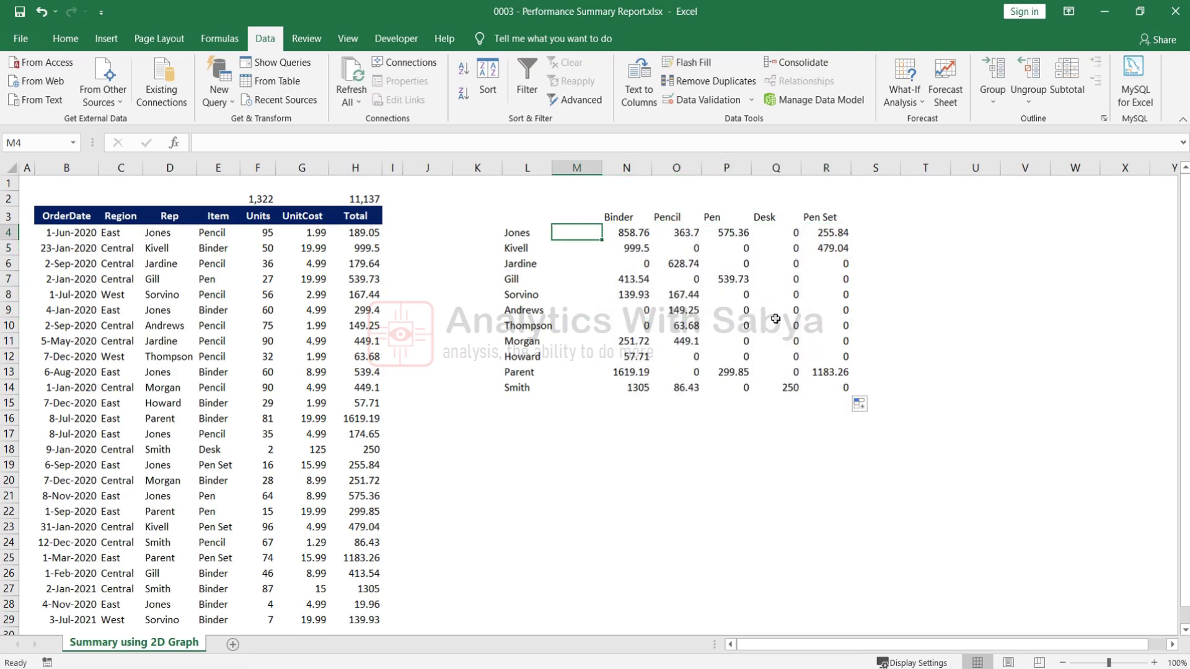
pyautogui.write('=sum(')
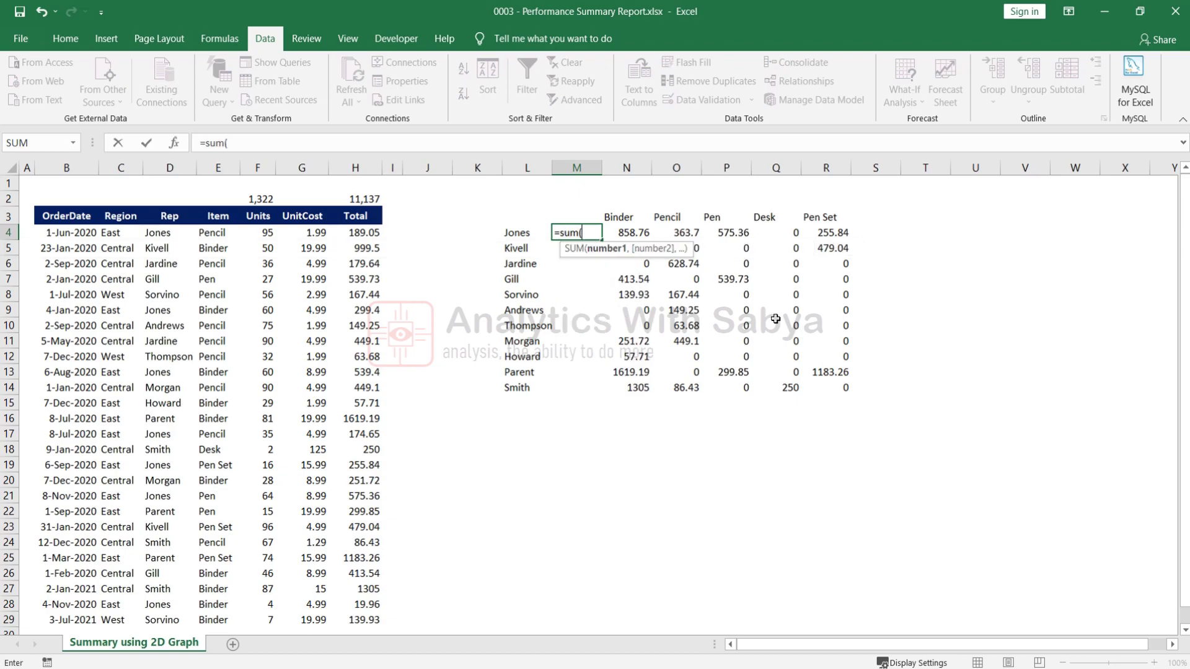
pyautogui.press('Right')
pyautogui.hotkey('ctrl', 'shift', 'Right')
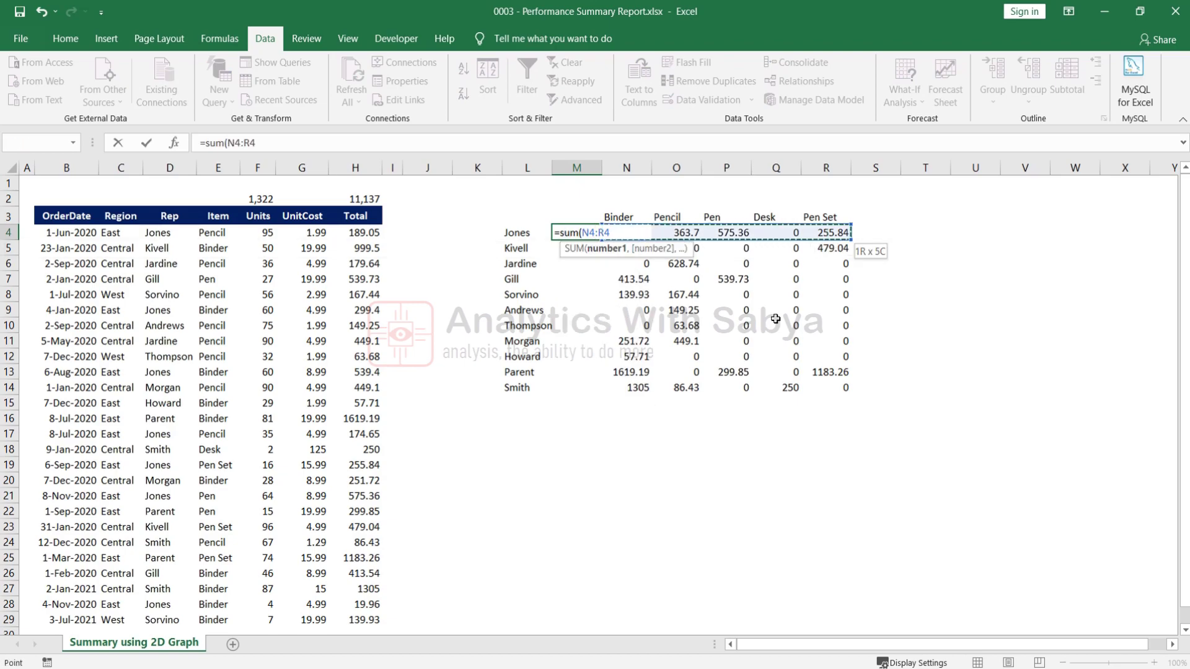
pyautogui.hotkey('ctrl', 'Return')
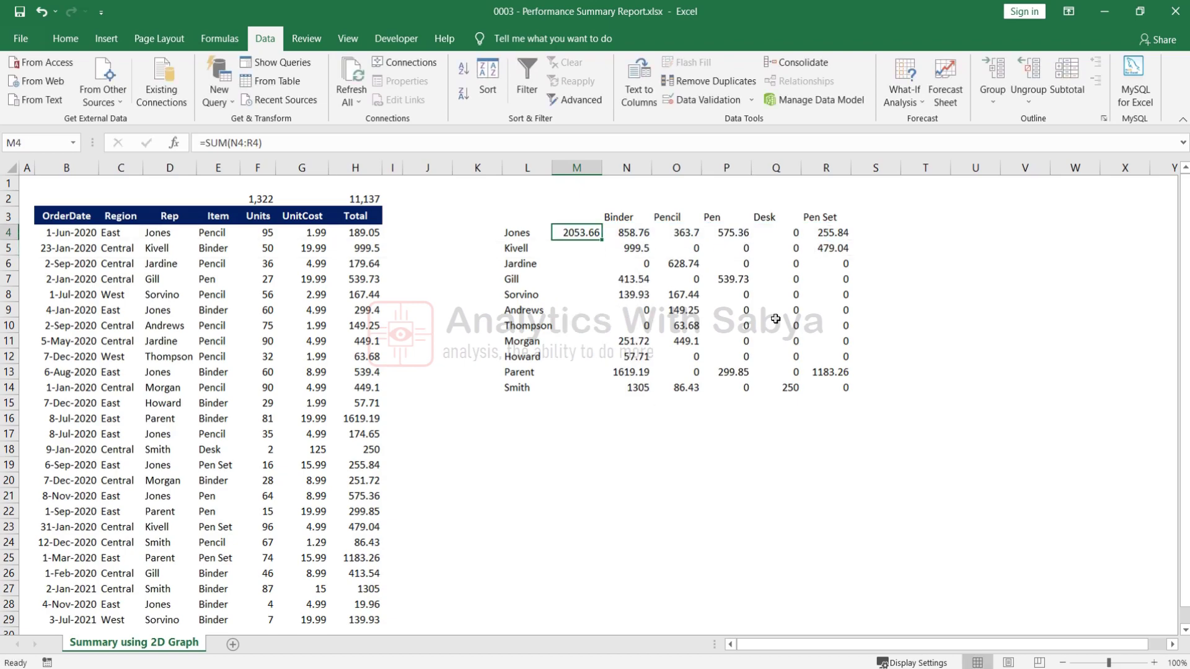
# Step: Fill the row total from M4 down to M14 and enter =SUM(M4:M14) in M2 to check against the total in H2
pyautogui.moveTo(600, 239); pyautogui.dragTo(603, 394)
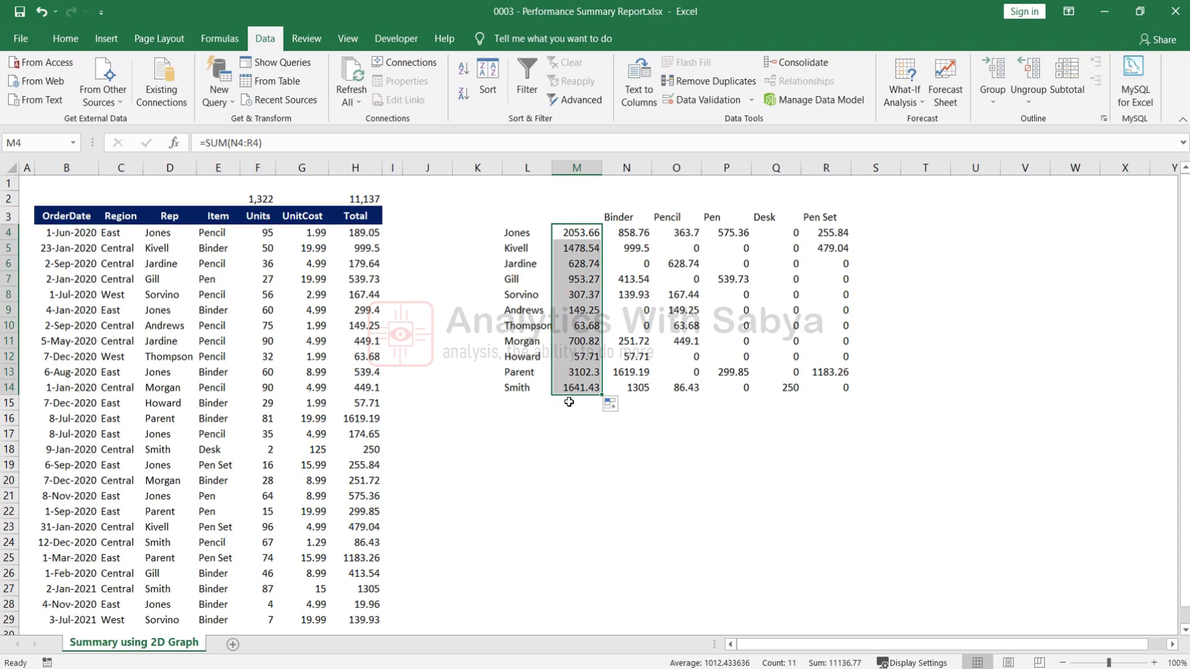
pyautogui.click(582, 201)
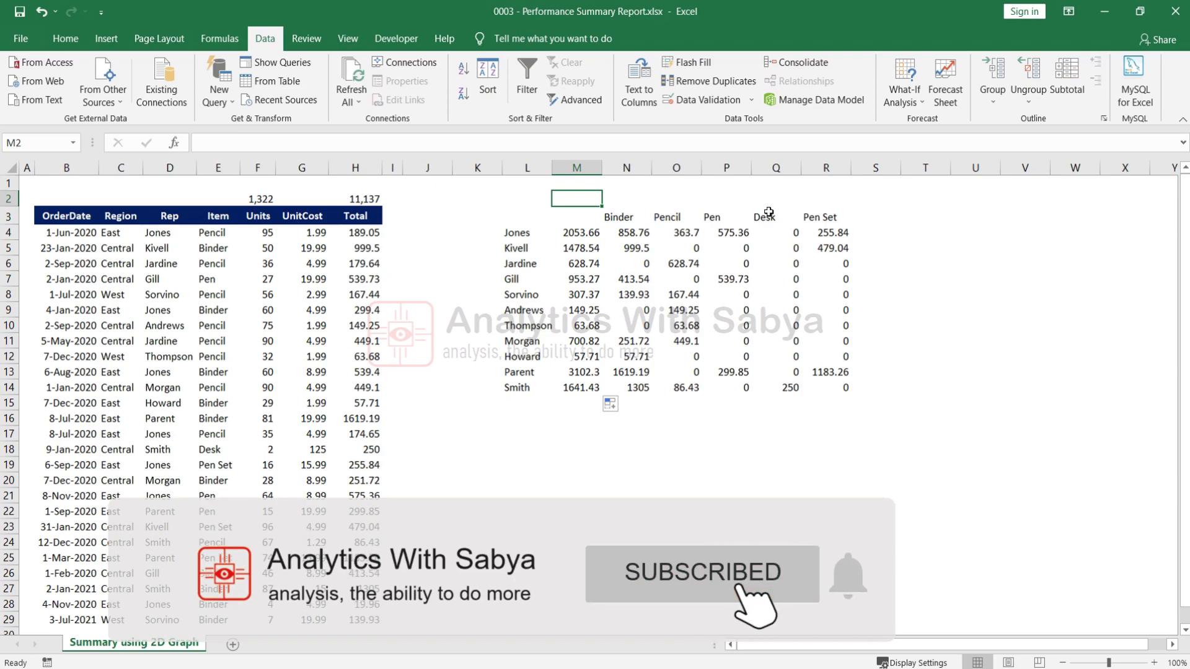
pyautogui.write('=sum(')
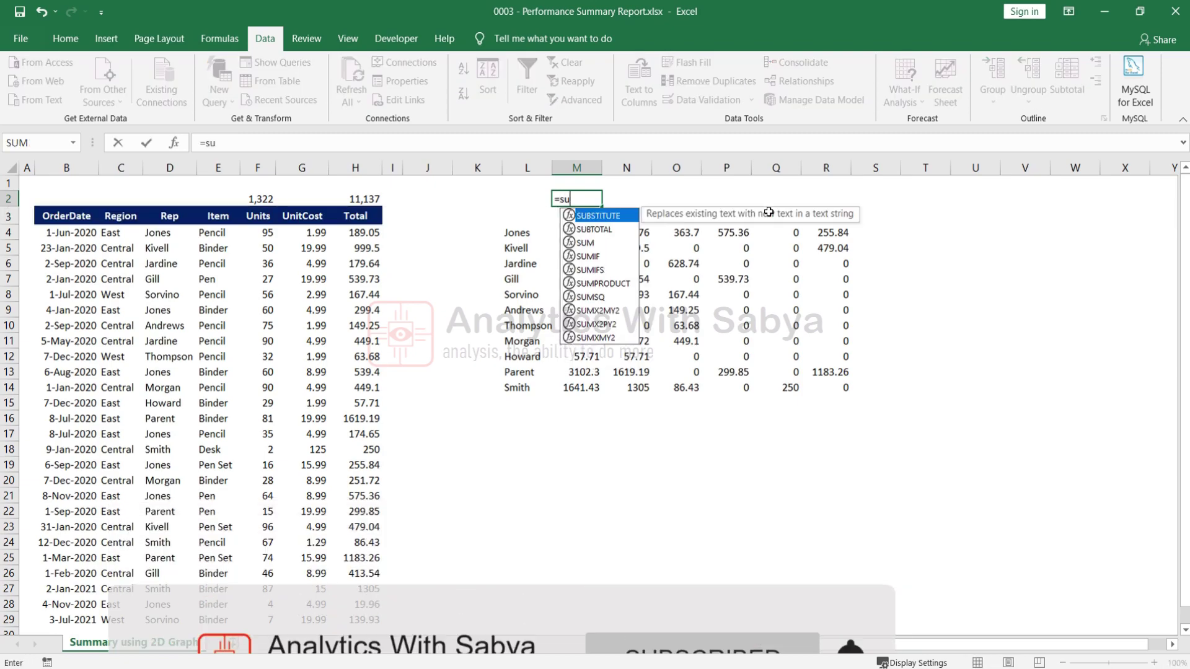
pyautogui.press('Down')
pyautogui.press('Down')
pyautogui.hotkey('ctrl', 'shift', 'Down')
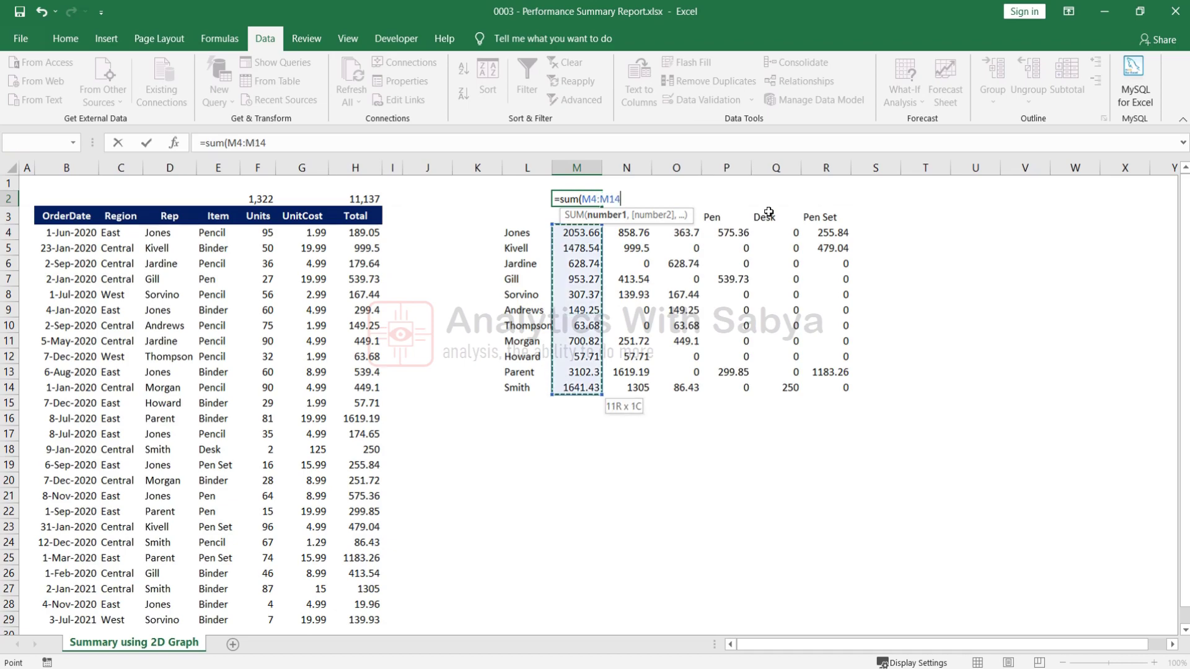
pyautogui.press('Return')
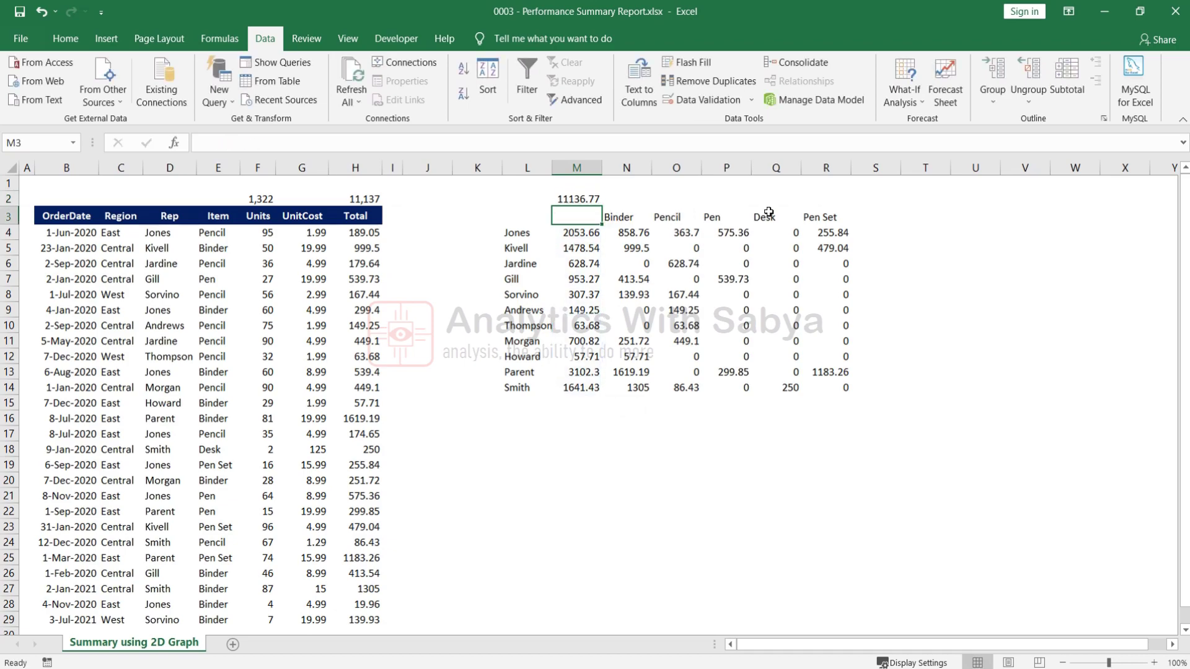
pyautogui.click(585, 199)
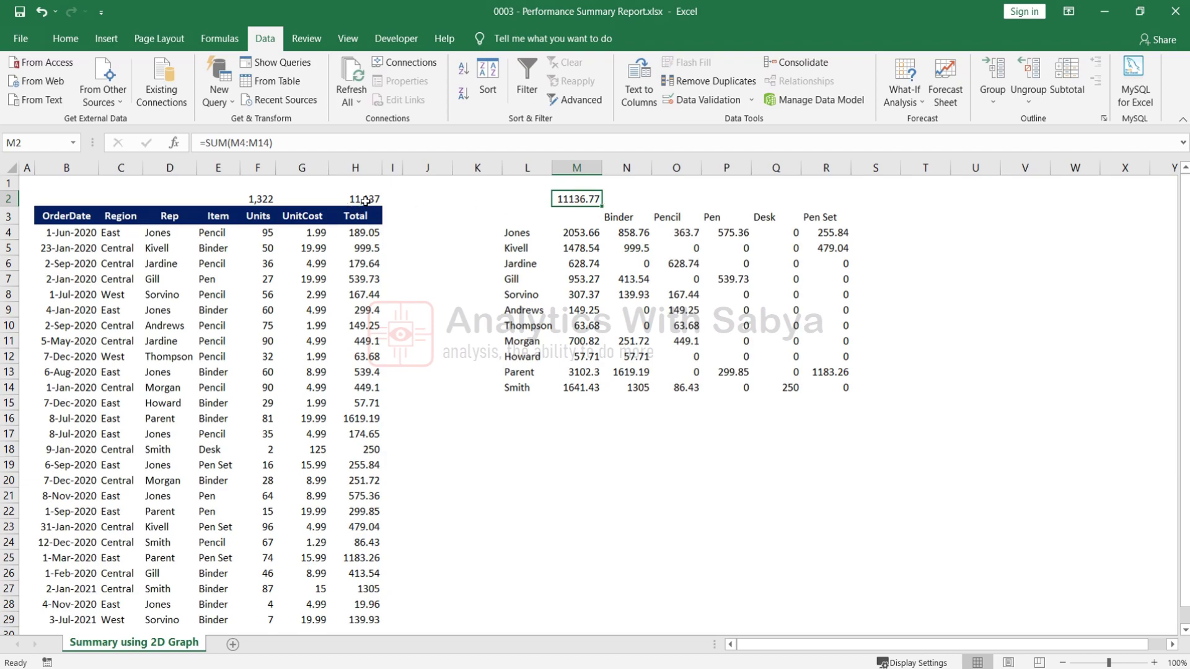
pyautogui.click(365, 201)
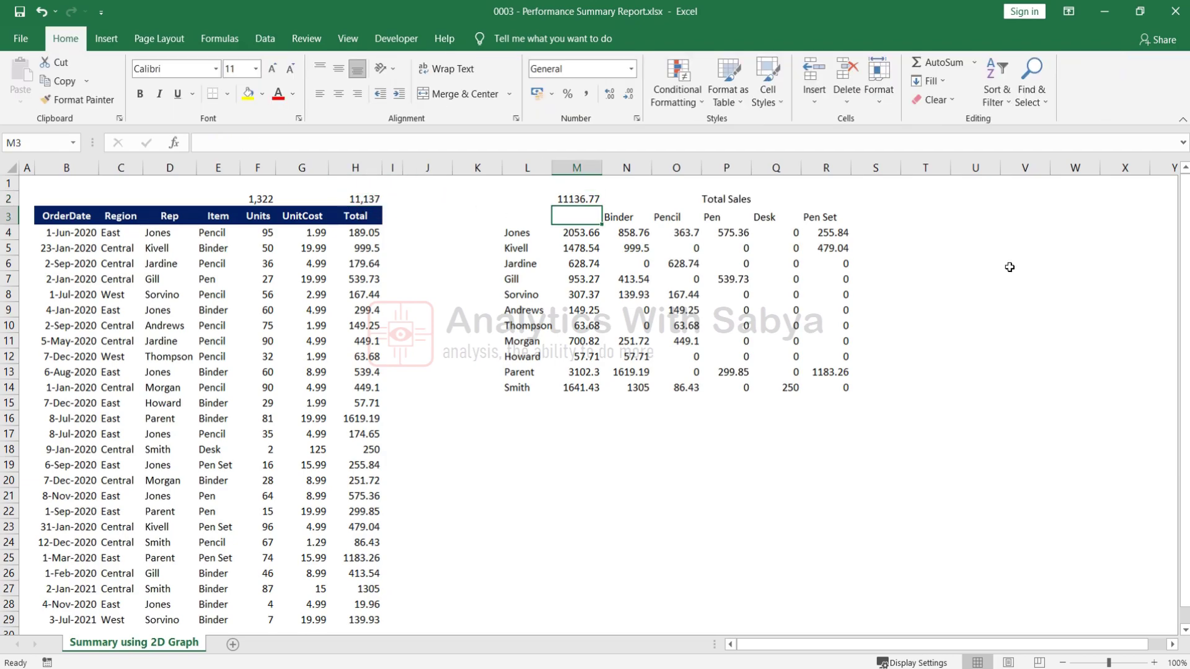
# Step: Label the row totals column with the header "Total Sales" in M3
pyautogui.write('Tot')
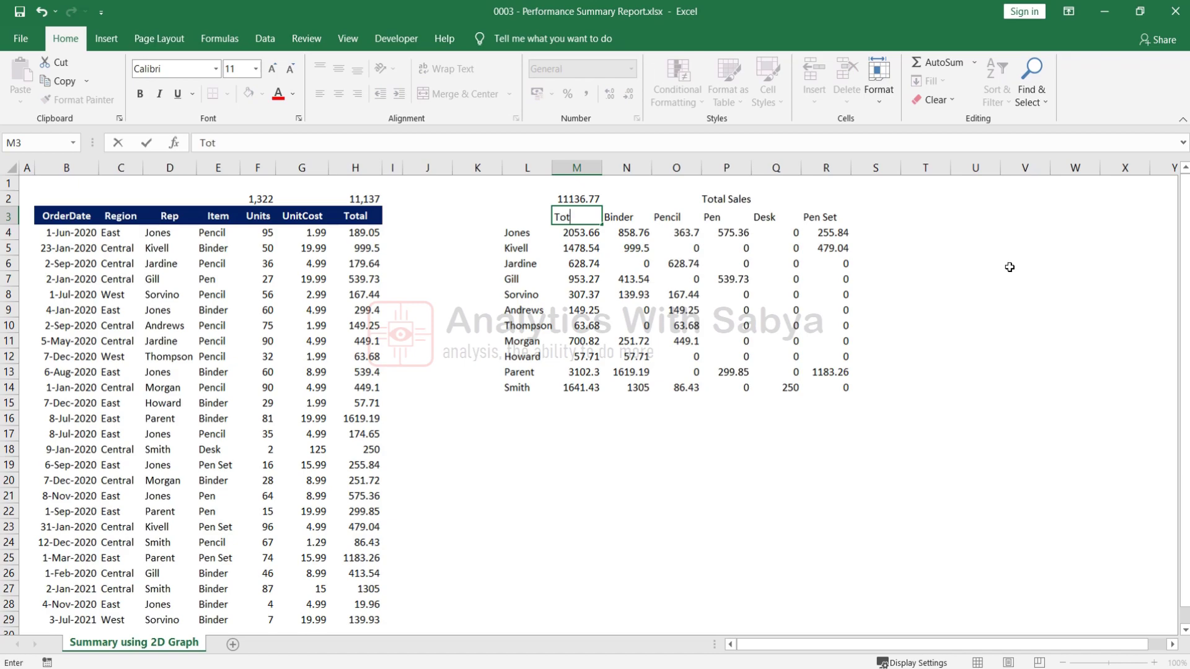
pyautogui.write('al Sales')
pyautogui.press('Return')
pyautogui.press('Up')
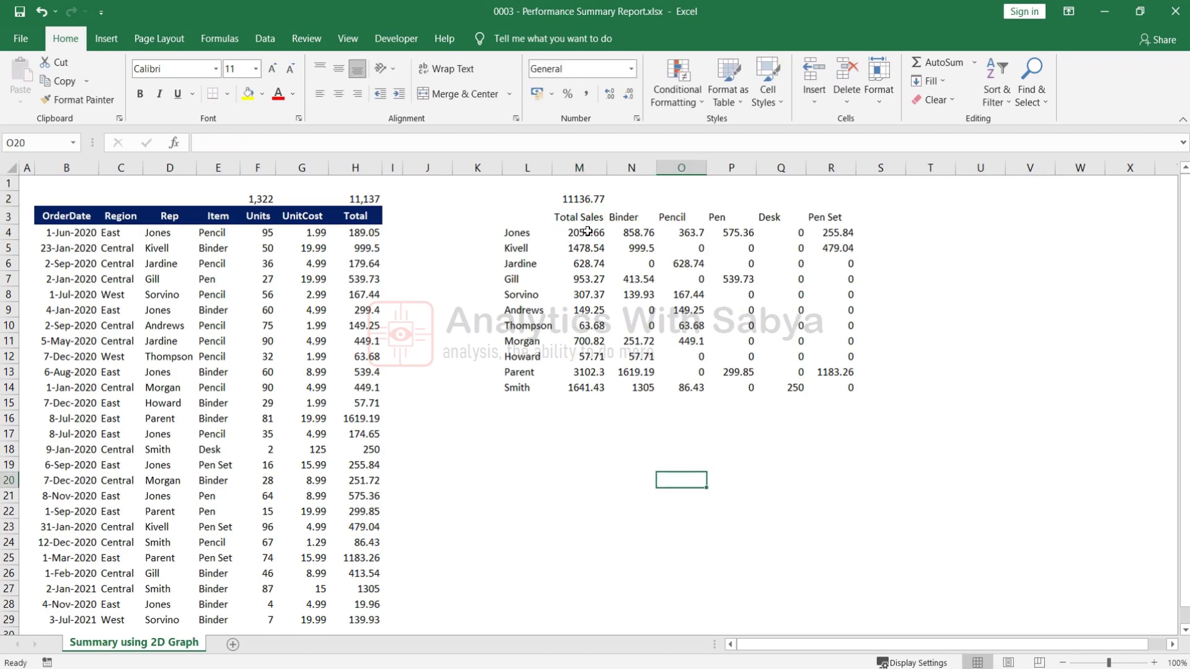
pyautogui.click(587, 231)
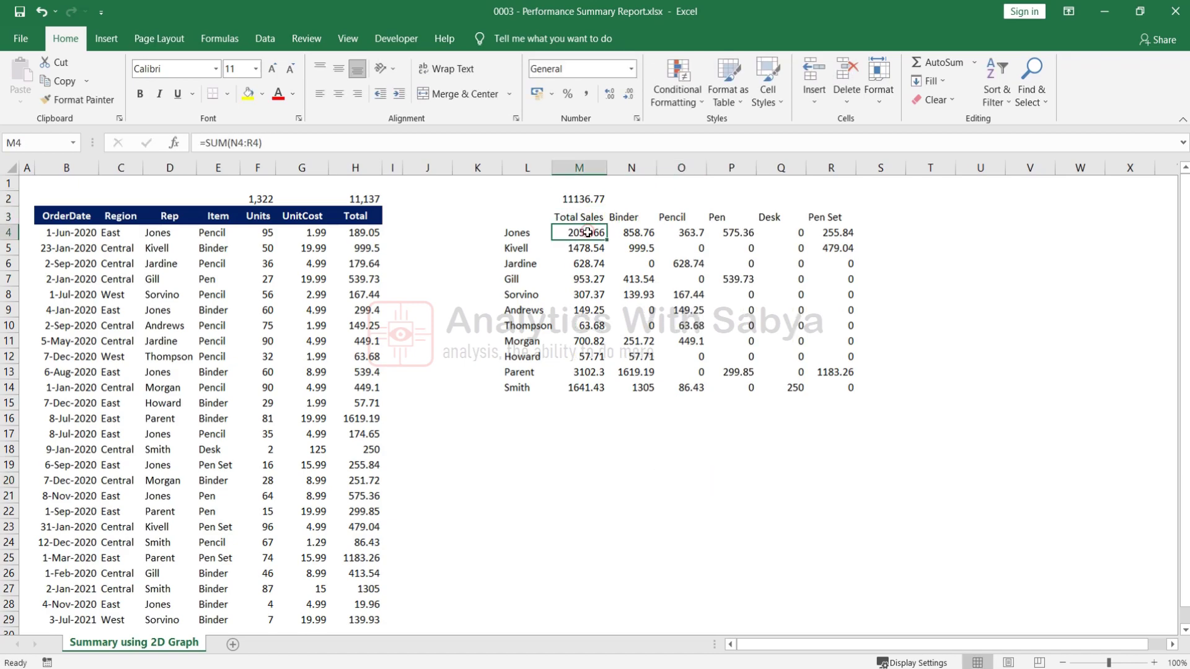
# Step: Copy the header row M3:R3 to T3:Y3 to start a second table
pyautogui.click(935, 215)
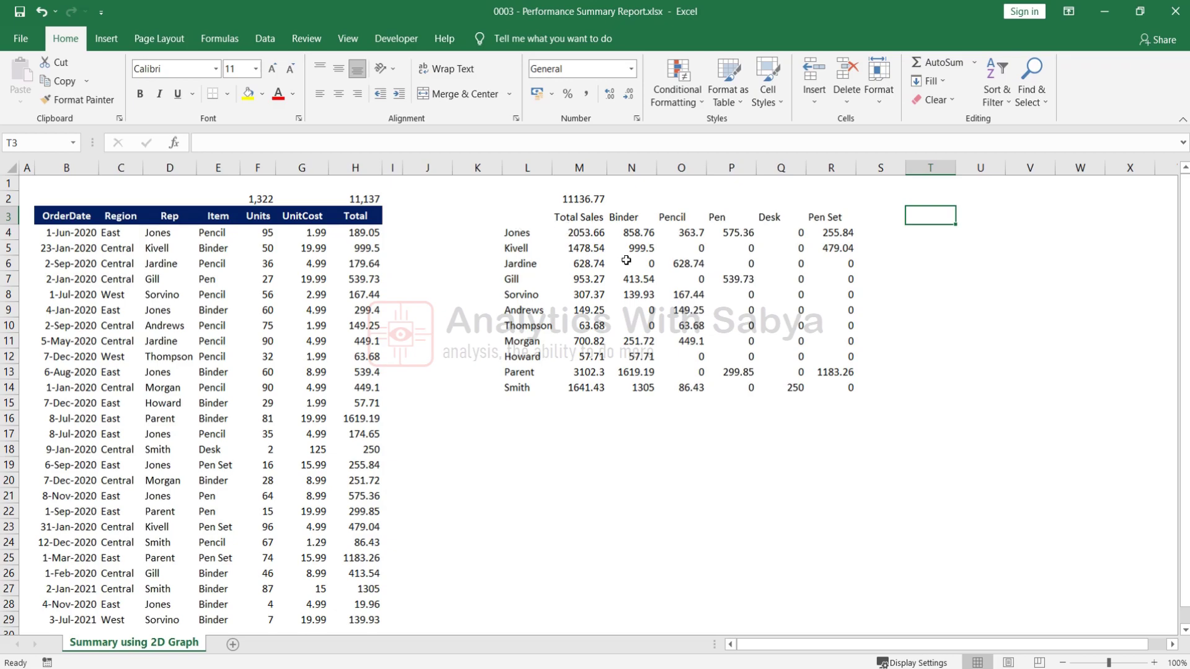
pyautogui.moveTo(574, 219); pyautogui.dragTo(836, 218)
pyautogui.hotkey('ctrl', 'c')
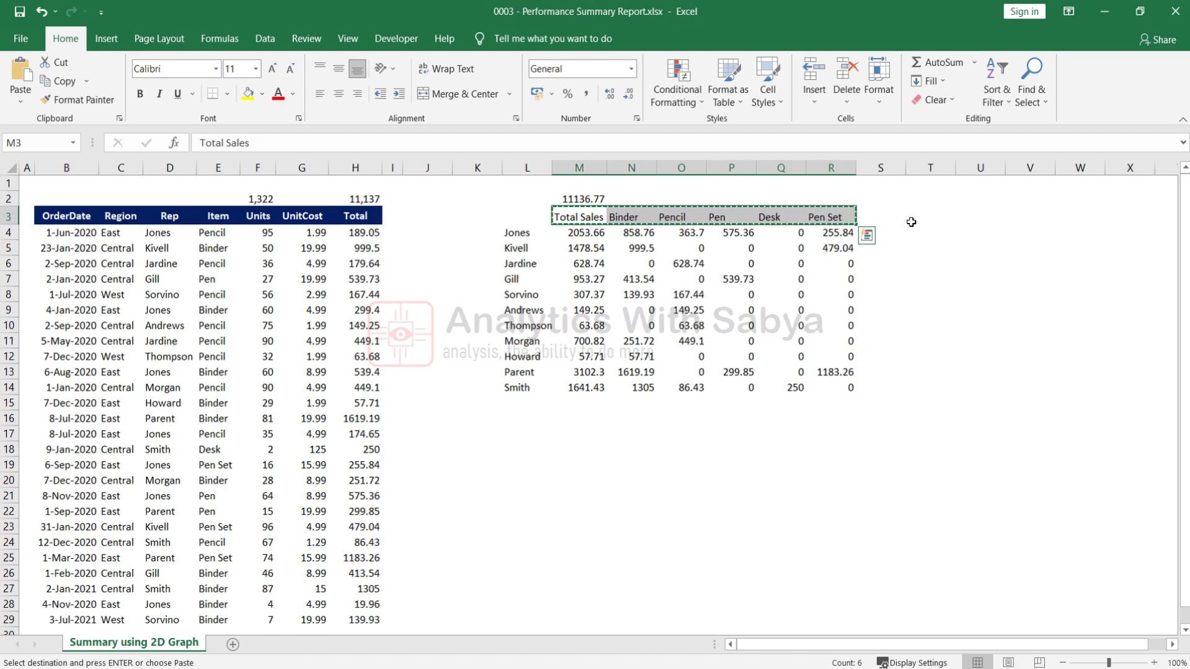
pyautogui.click(930, 214)
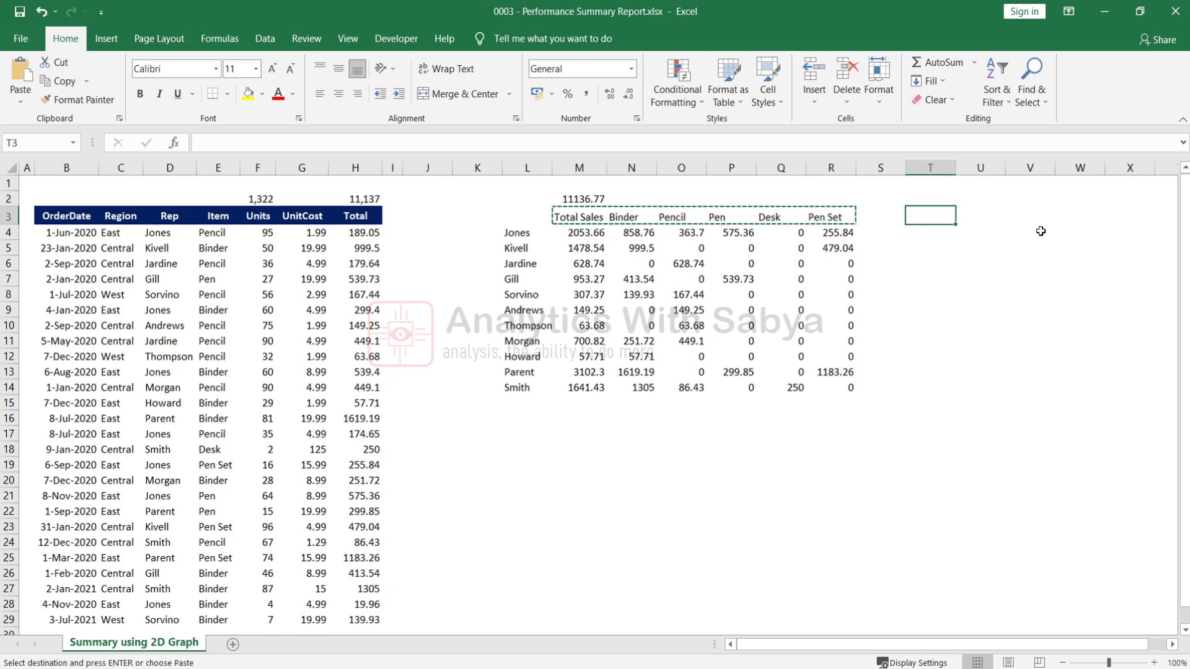
pyautogui.hotkey('ctrl', 'v')
pyautogui.moveTo(1011, 645); pyautogui.dragTo(1043, 646)
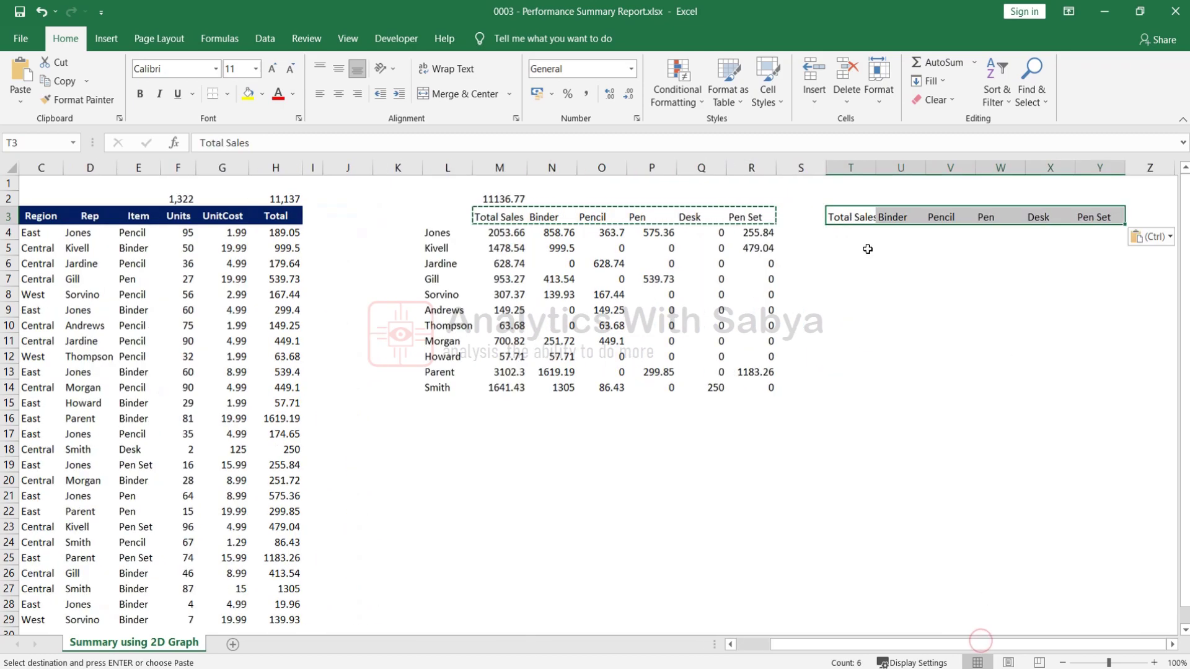
# Step: Change the second table's first header in T3 to "Units Sold"
pyautogui.click(865, 218)
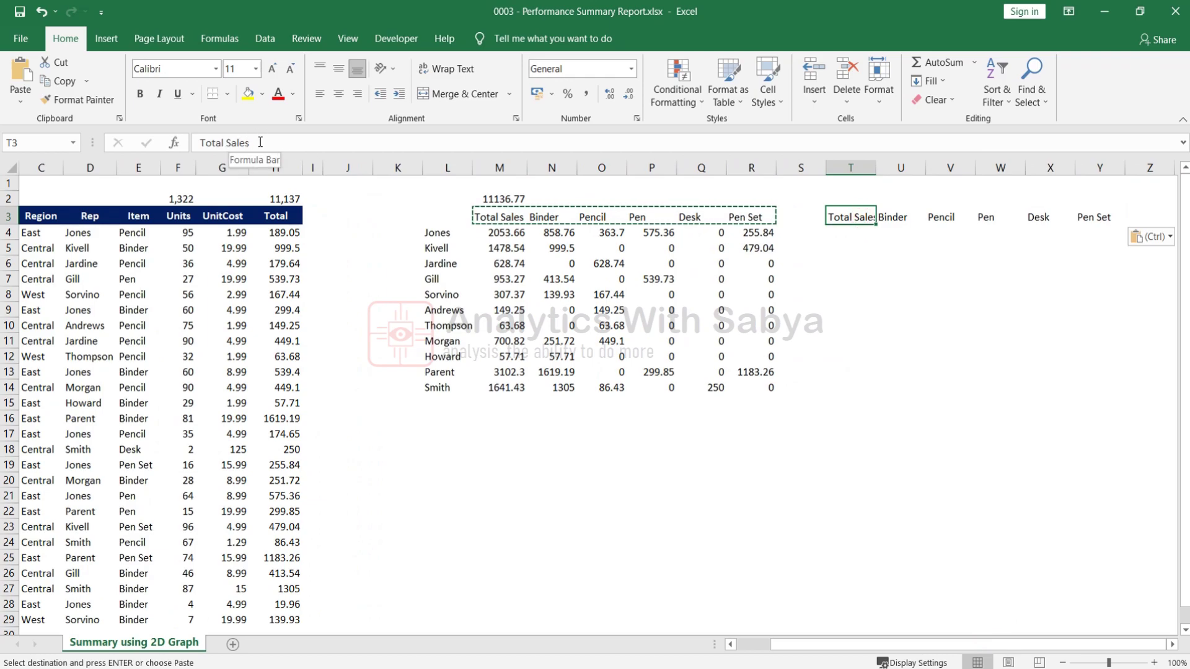
pyautogui.tripleClick(234, 143)
pyautogui.write('Units Sold')
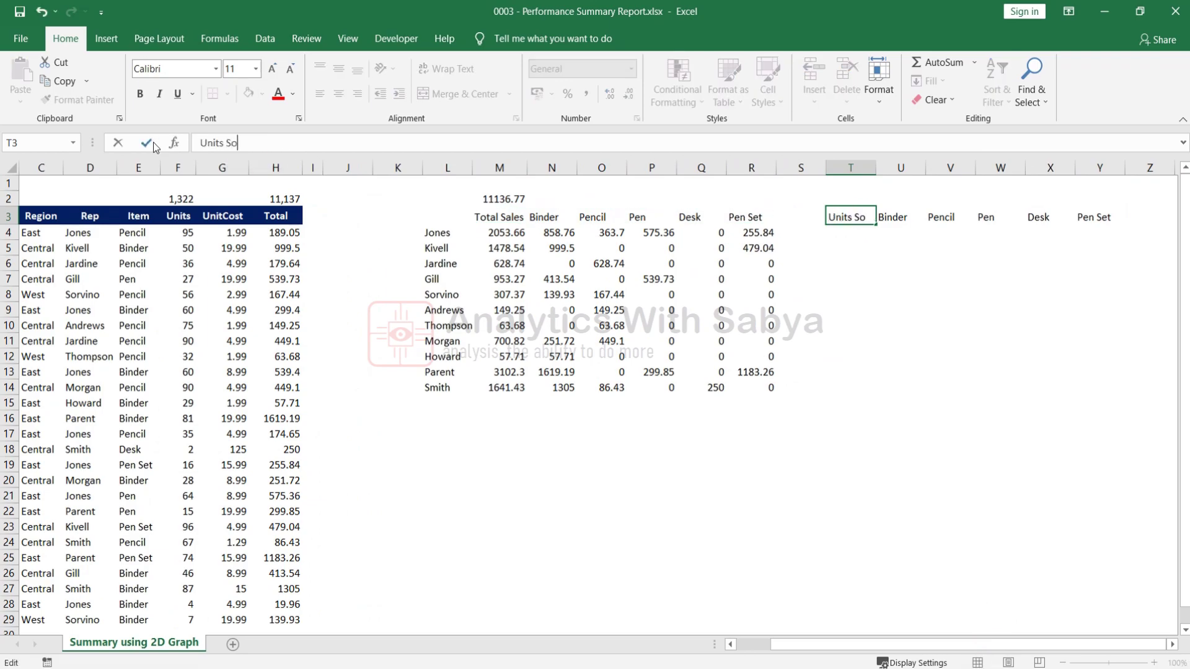
pyautogui.press('Return')
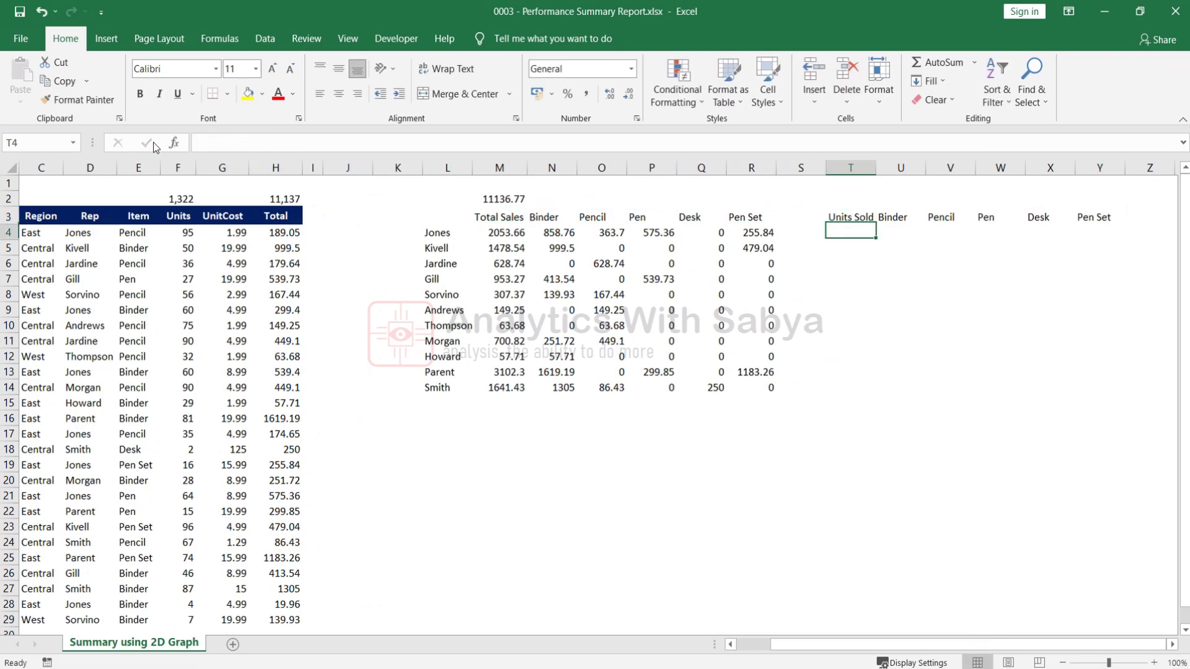
# Step: Copy the SUMIFS formula from N4 into U4, under the second table's Binder header
pyautogui.click(556, 236)
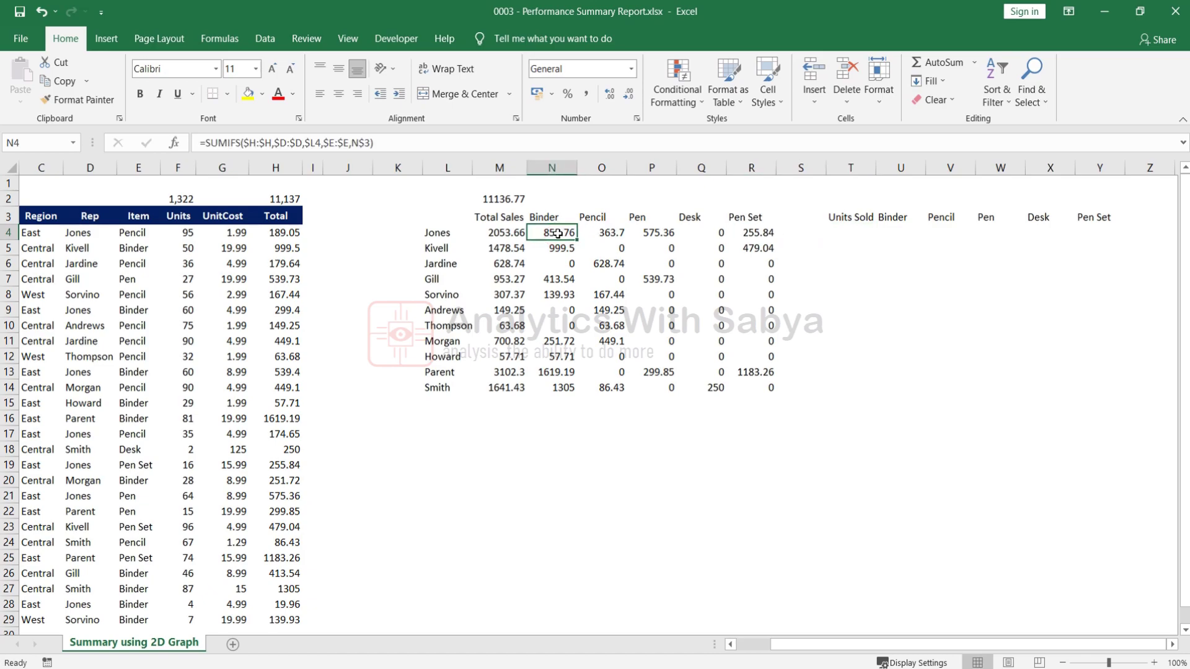
pyautogui.doubleClick(557, 231)
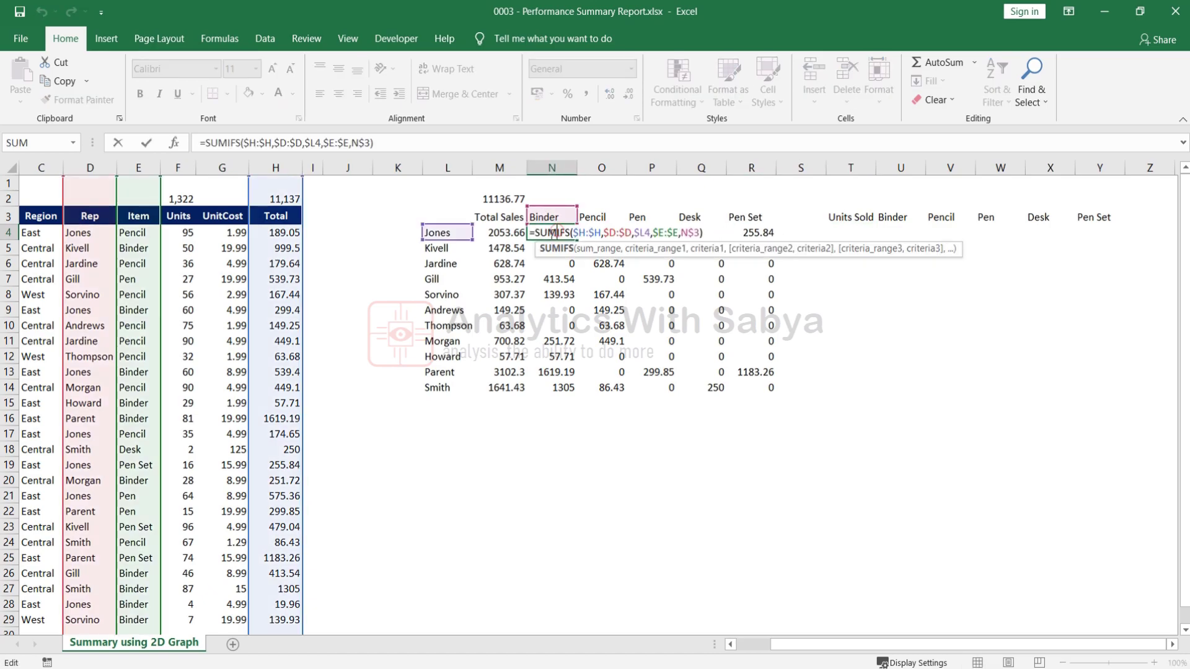
pyautogui.press('Escape')
pyautogui.hotkey('ctrl', 'c')
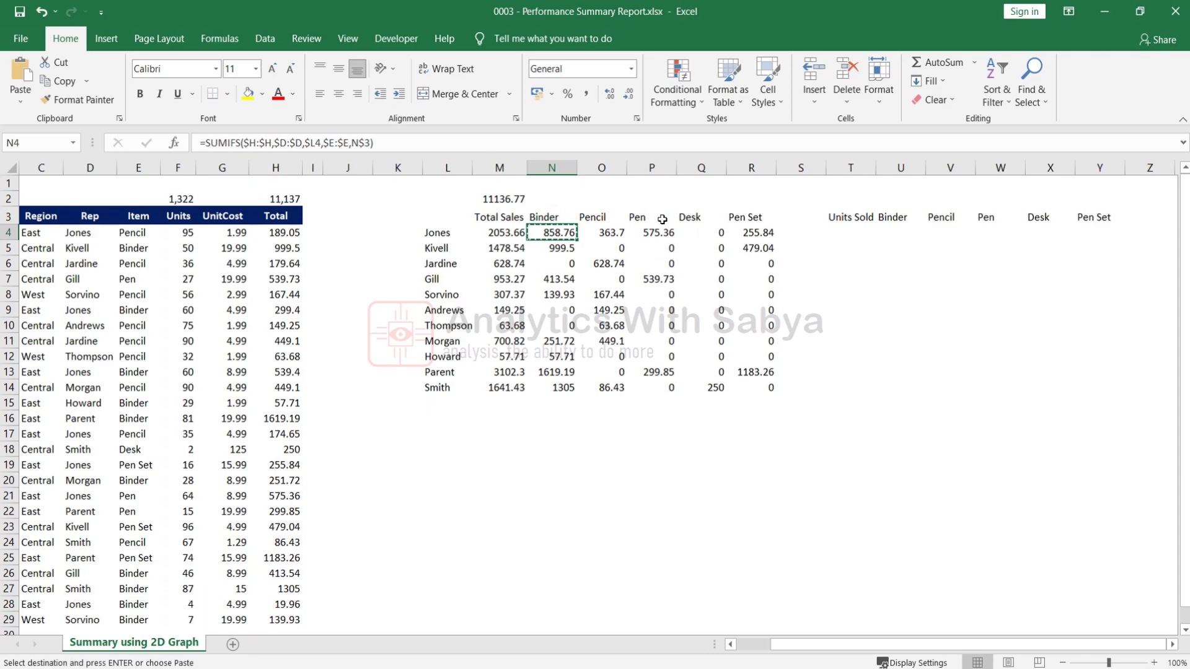
pyautogui.click(893, 233)
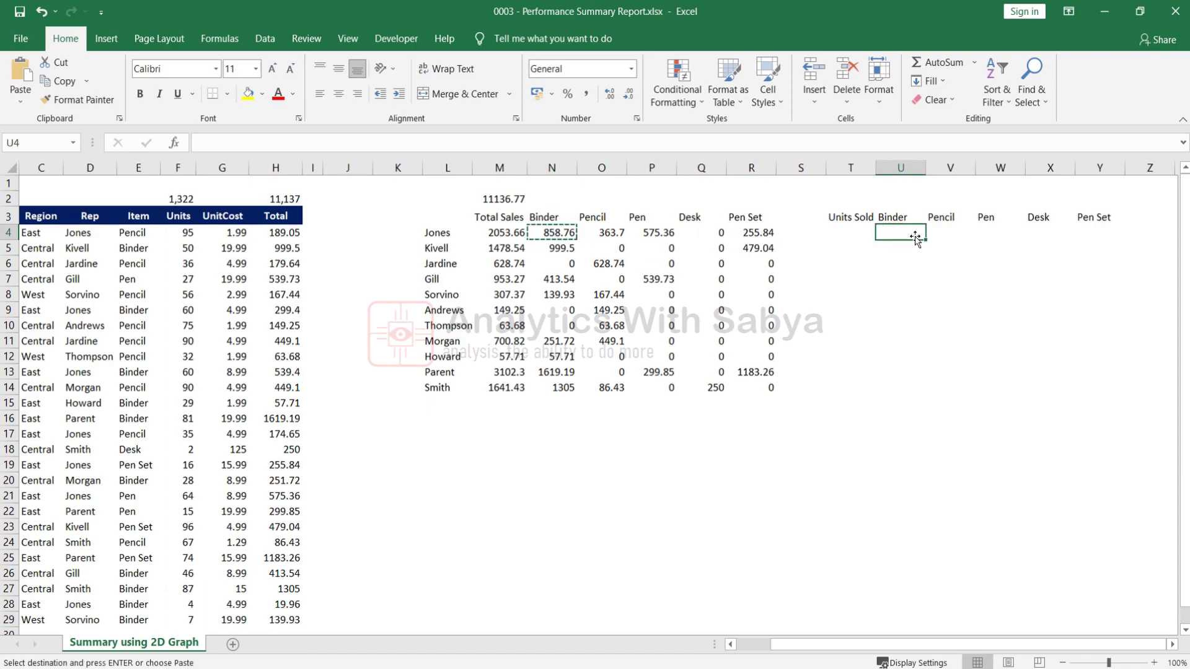
pyautogui.hotkey('ctrl', 'v')
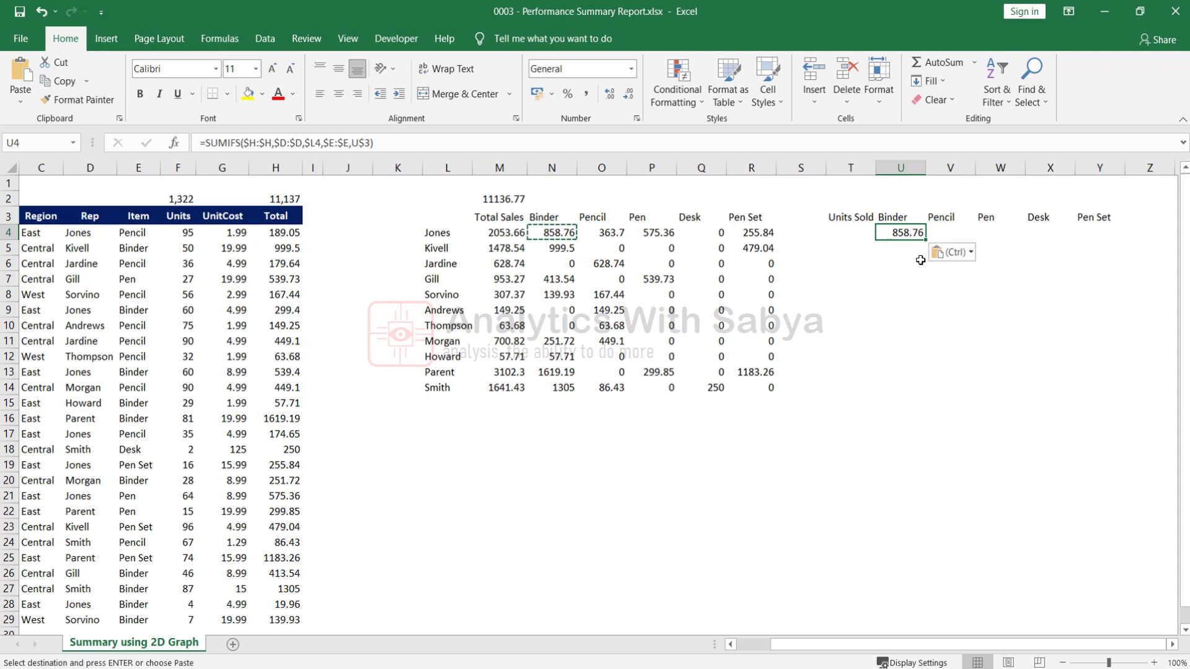
# Step: Switch the sum range of U4's SUMIFS formula to the Units column $F:$F and compare it with N4
pyautogui.click(396, 143)
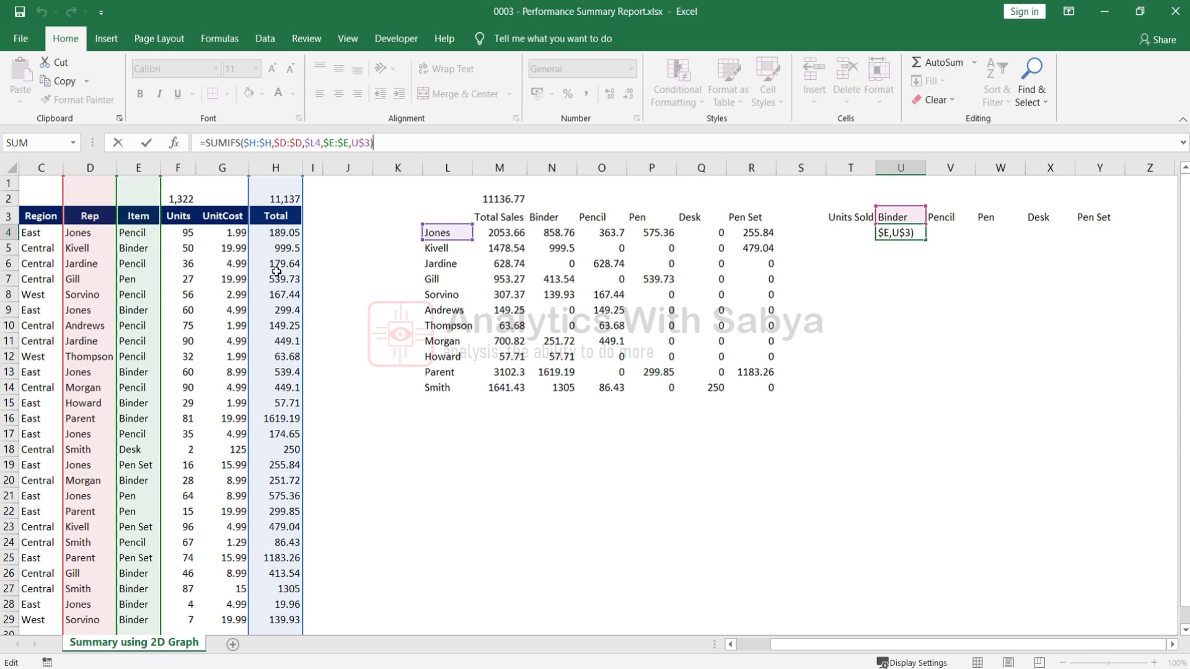
pyautogui.moveTo(304, 295); pyautogui.dragTo(186, 179)
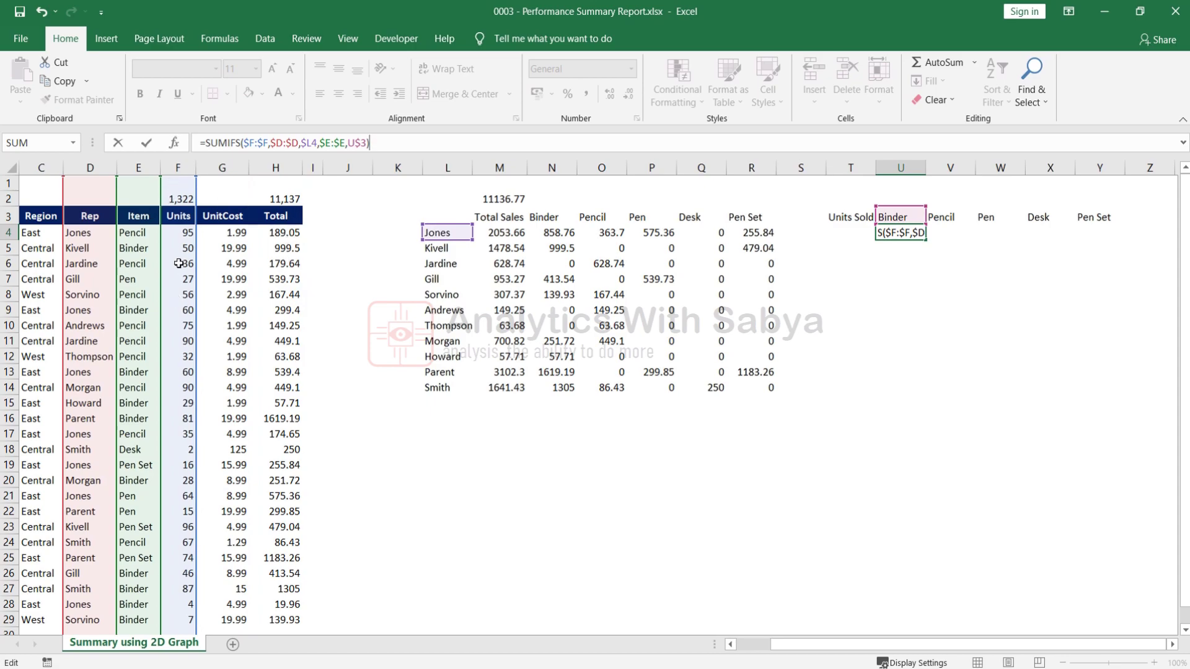
pyautogui.press('Return')
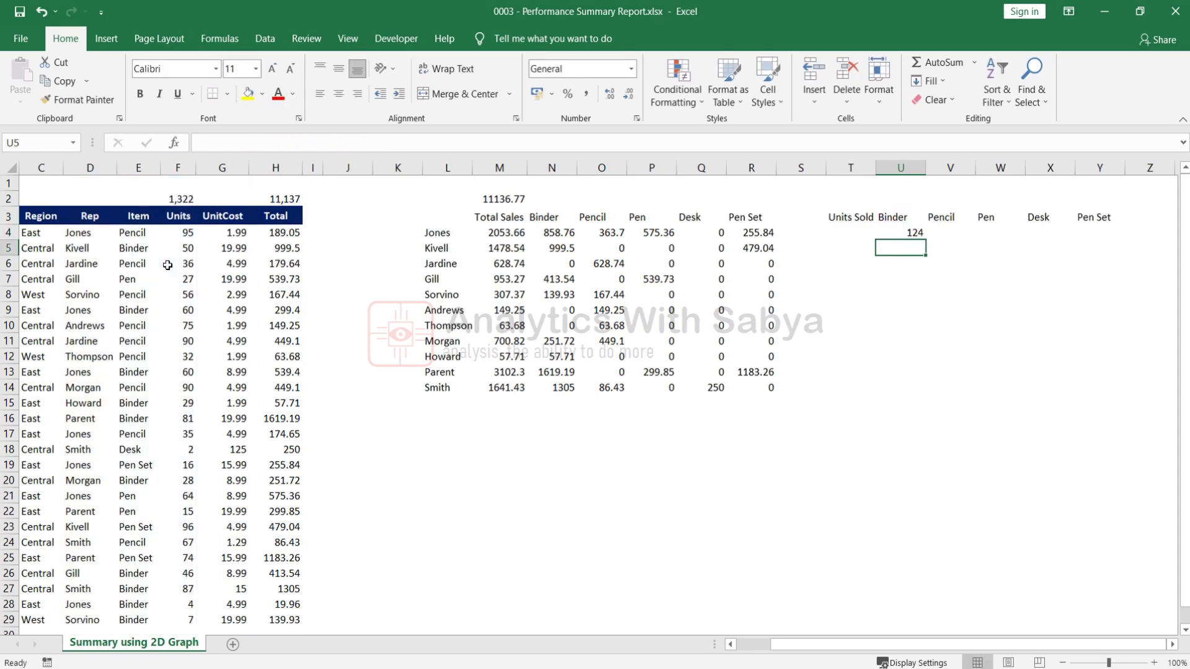
pyautogui.click(901, 233)
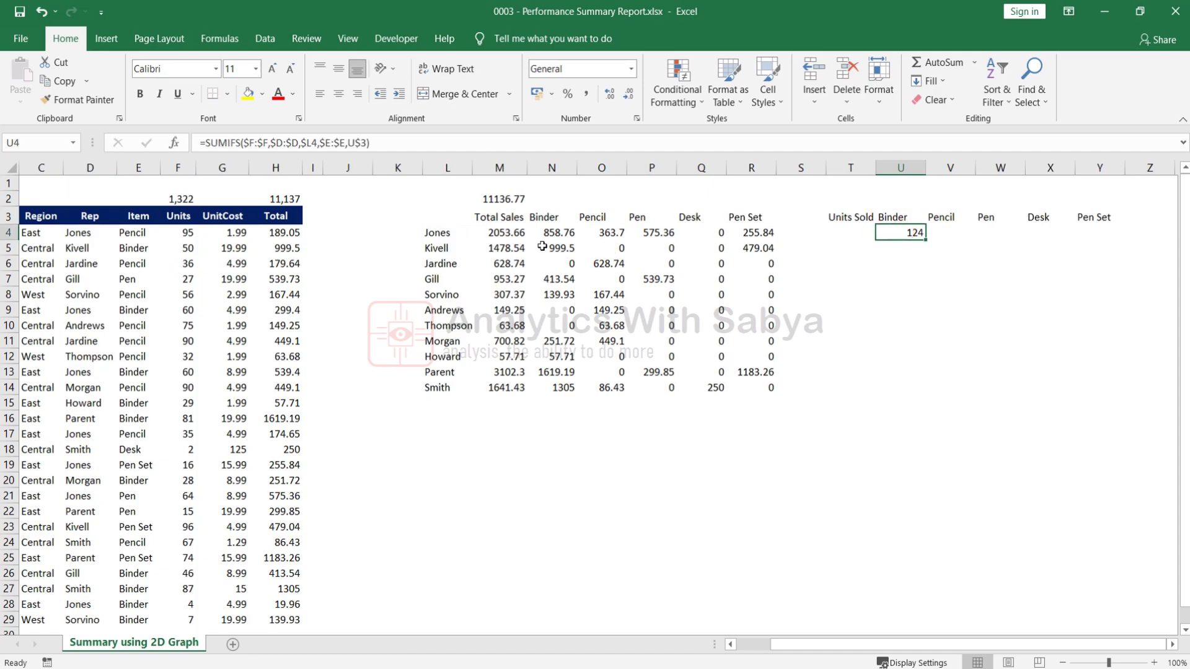
pyautogui.click(437, 233)
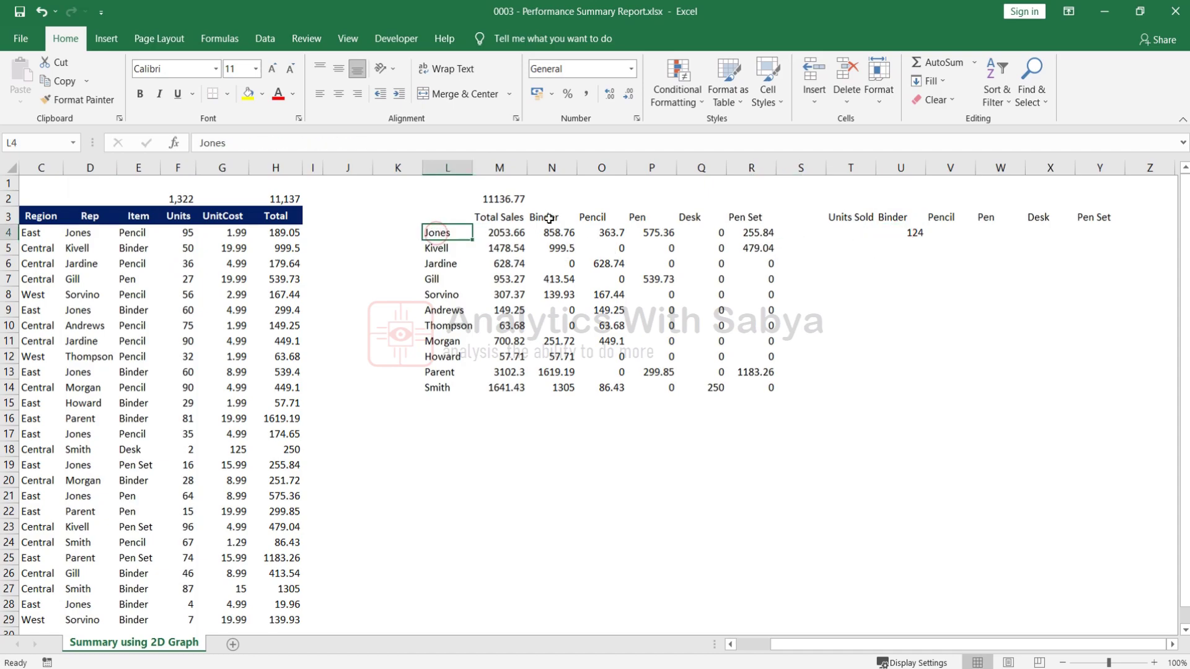
pyautogui.click(907, 225)
pyautogui.click(911, 233)
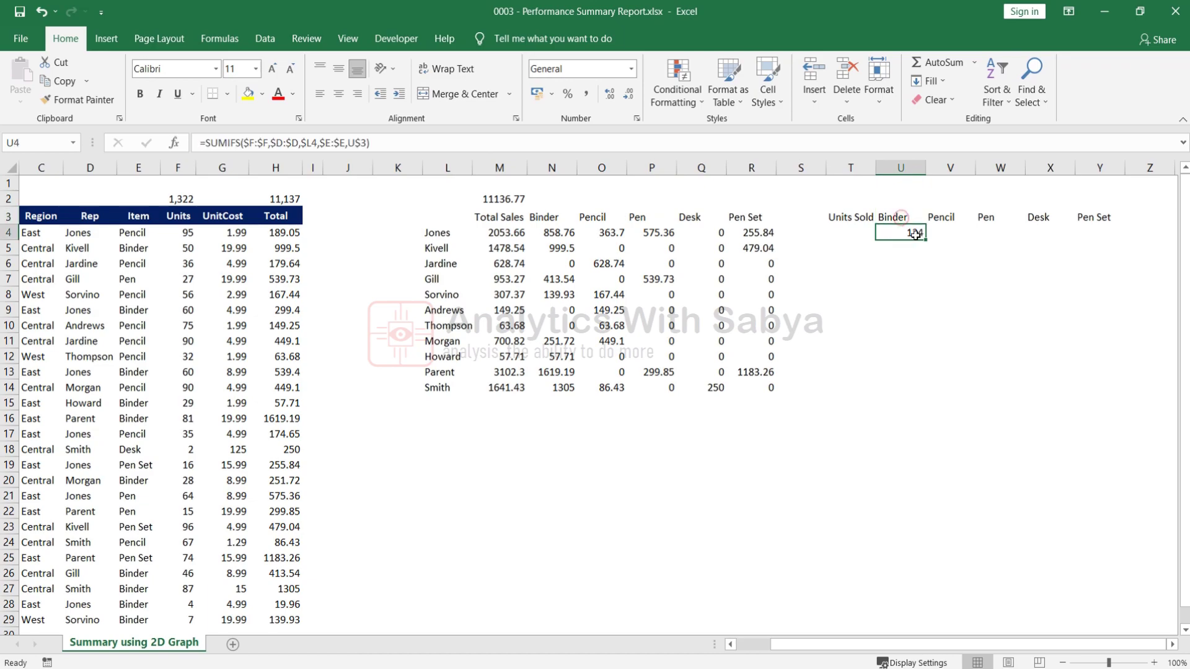
pyautogui.click(559, 233)
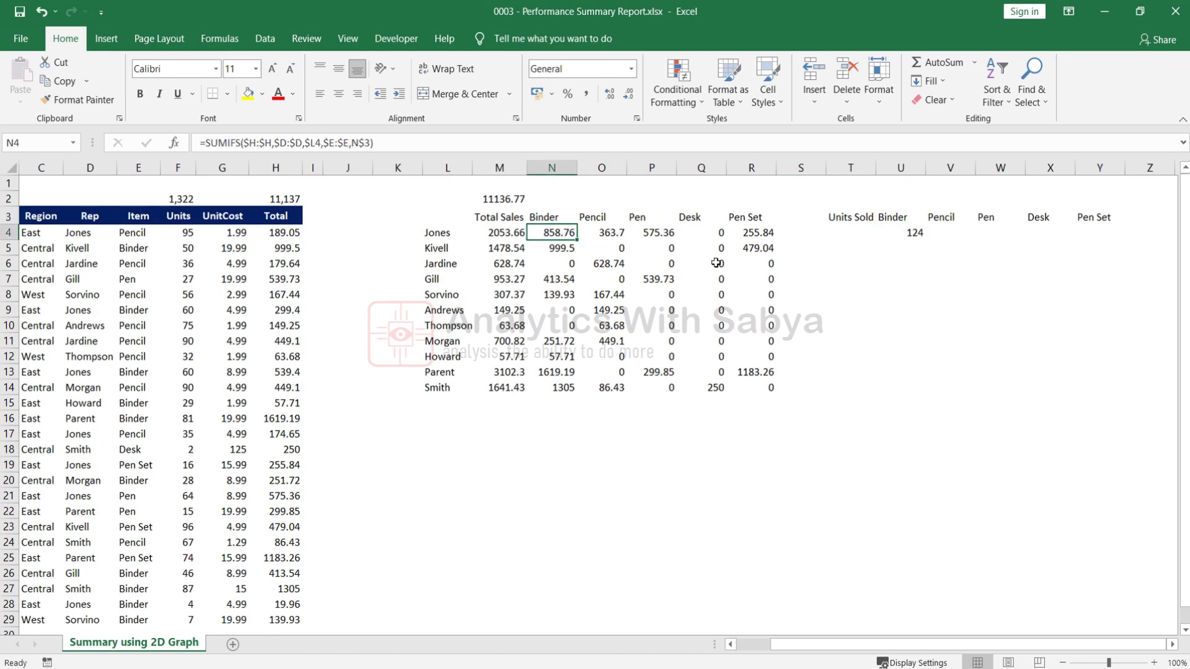
# Step: Fill the U4 units formula across to Y4 and down to row 14 for all items and reps
pyautogui.click(901, 232)
pyautogui.moveTo(925, 240); pyautogui.dragTo(1109, 239)
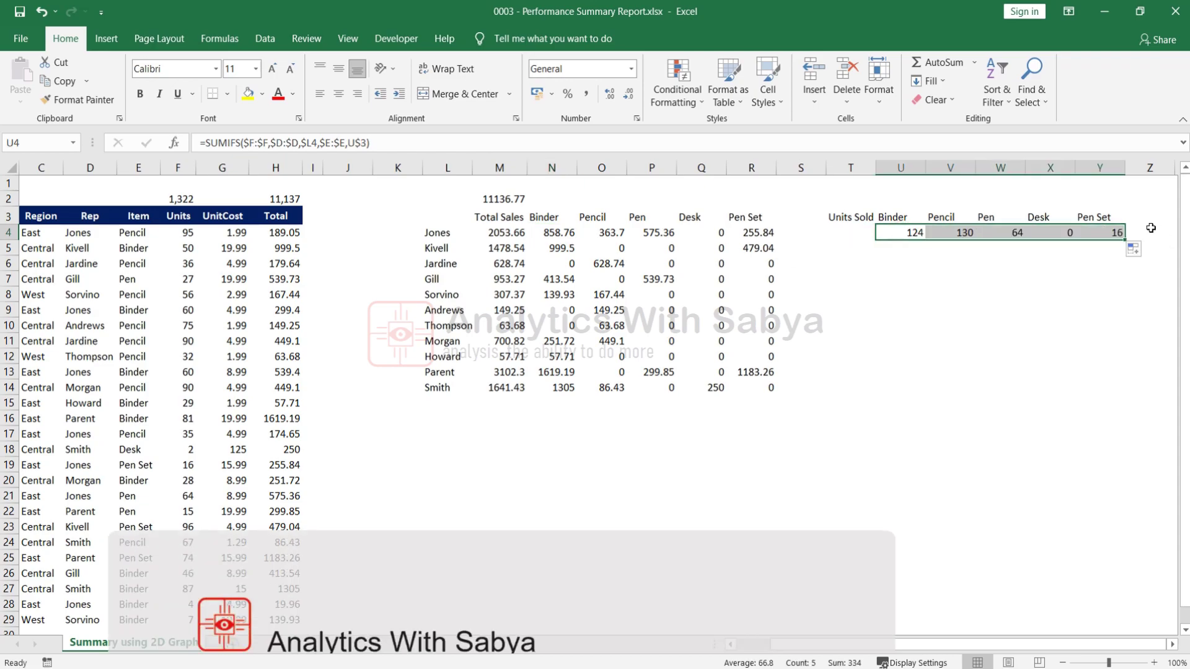
pyautogui.moveTo(1124, 240); pyautogui.dragTo(1115, 399)
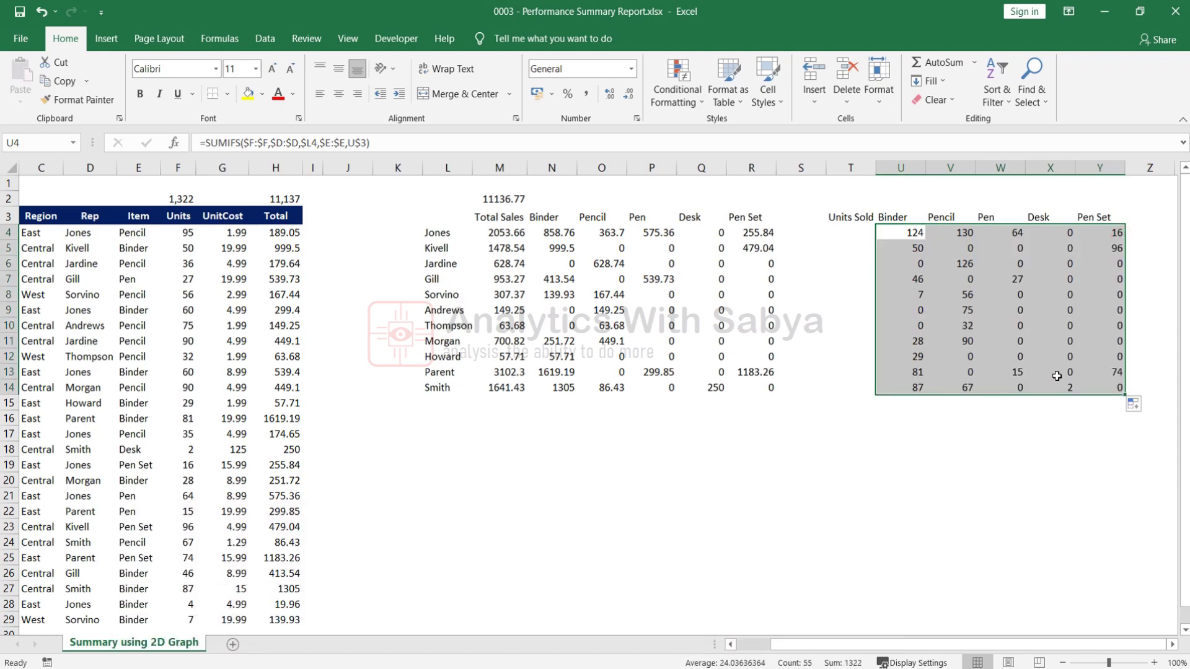
# Step: Enter =SUM(U4:Y4) in T4 to total the first rep's units, and copy that cell
pyautogui.click(850, 233)
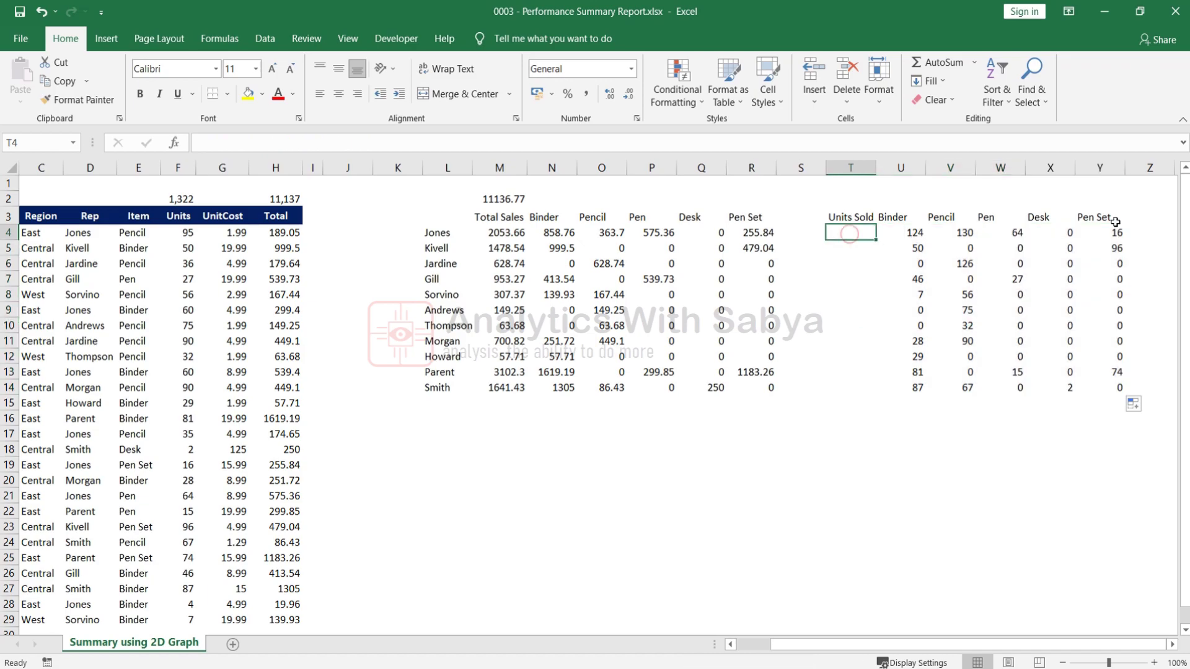
pyautogui.write('=sum(')
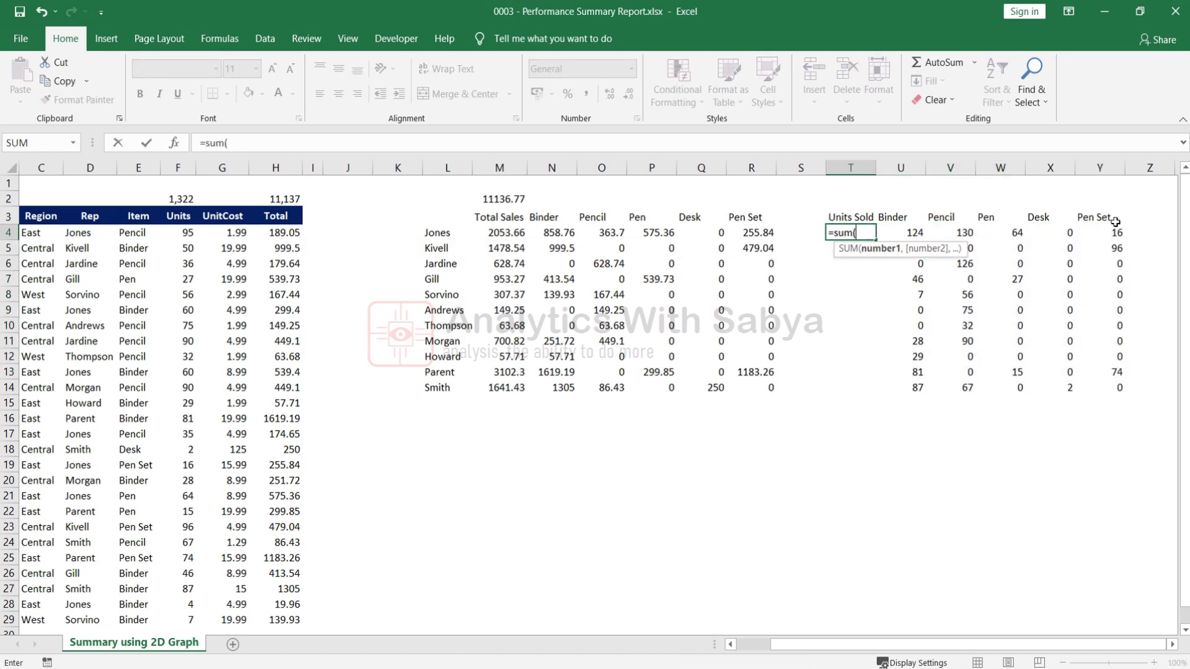
pyautogui.press('Right')
pyautogui.hotkey('ctrl', 'shift', 'Right')
pyautogui.hotkey('ctrl', 'Return')
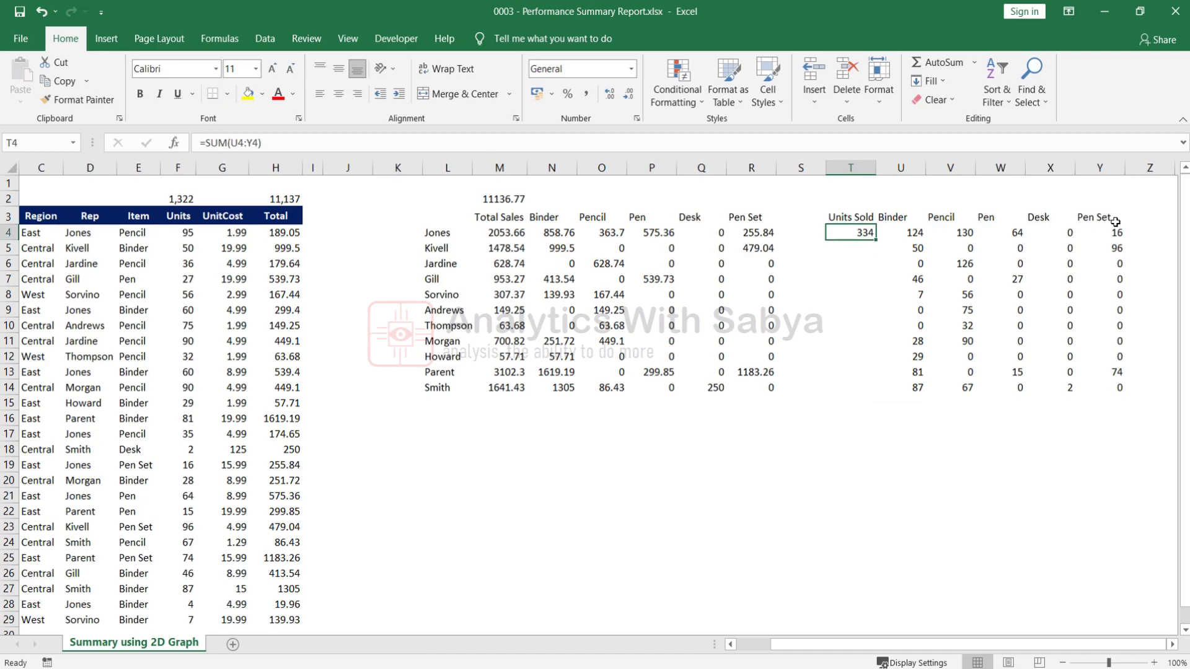
pyautogui.hotkey('ctrl', 'c')
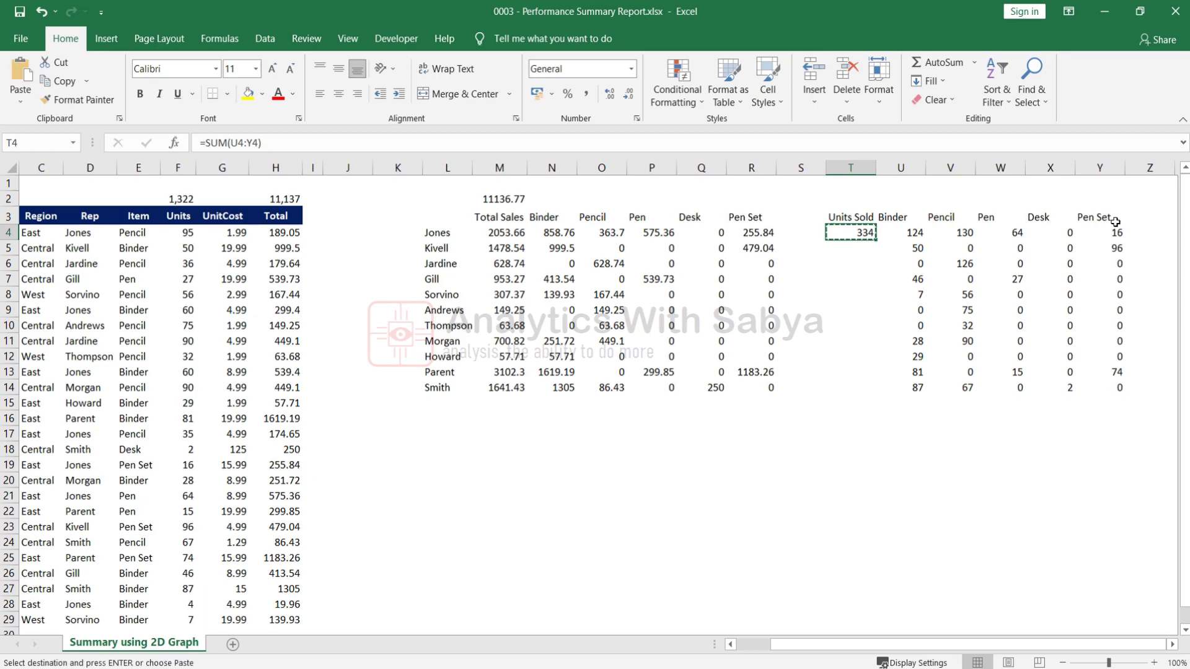
# Step: Fill the units total formula from T4 down to T14 for all reps
pyautogui.press('Escape')
pyautogui.moveTo(874, 239); pyautogui.dragTo(873, 390)
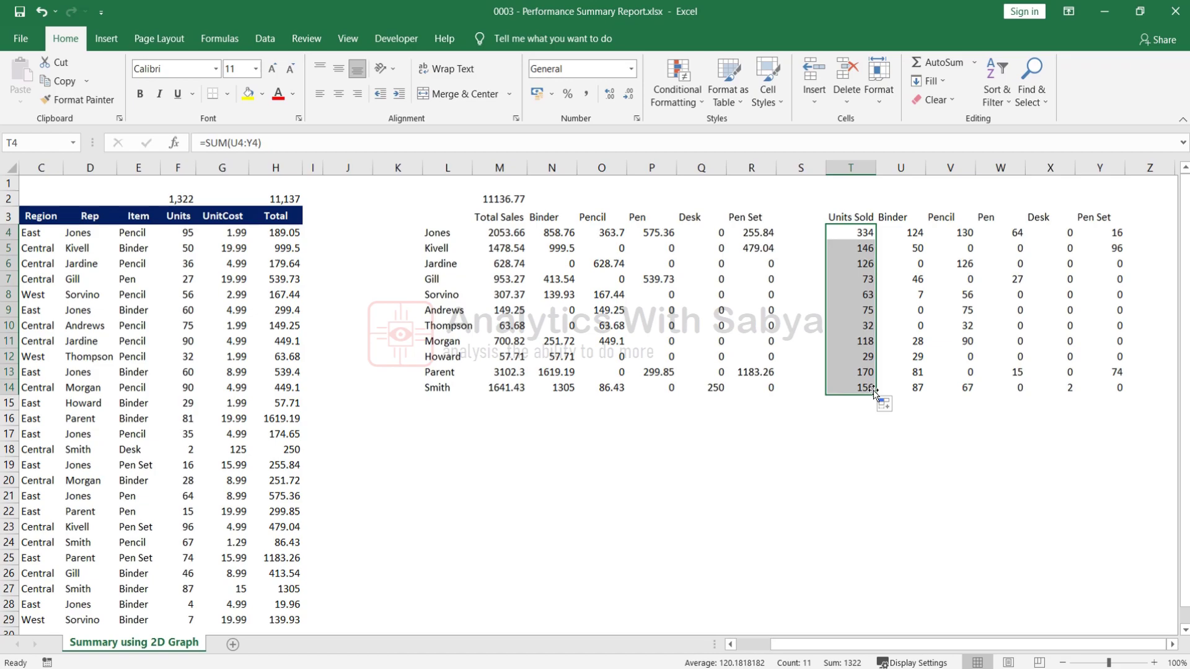
# Step: Enter =SUM(T4:T14) in T2 as the grand total of units and compare it with the source total in F2
pyautogui.click(852, 199)
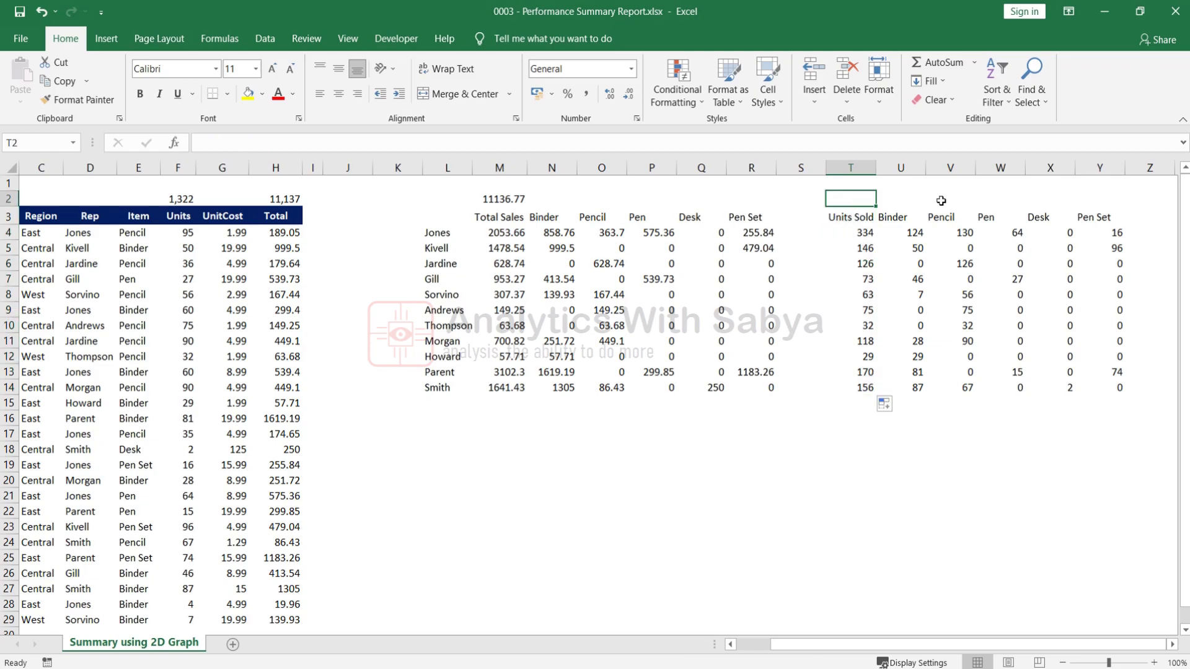
pyautogui.write('=')
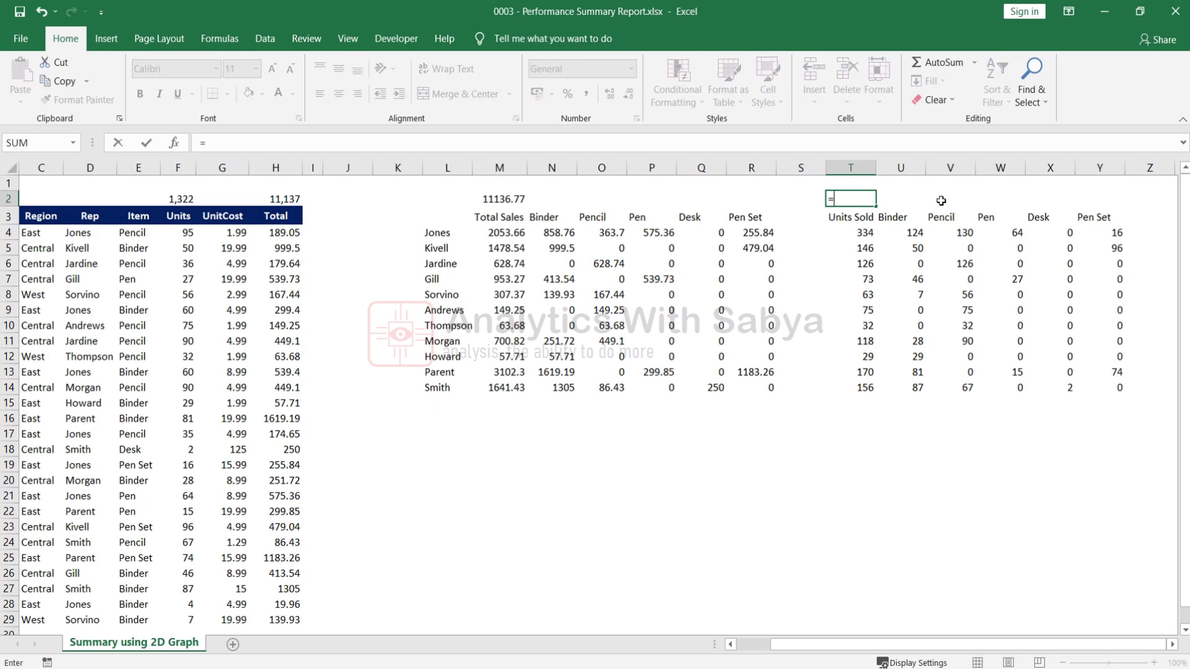
pyautogui.write('sum(')
pyautogui.press('Down')
pyautogui.press('Down')
pyautogui.hotkey('ctrl', 'shift', 'Down')
pyautogui.press('Return')
pyautogui.press('Up')
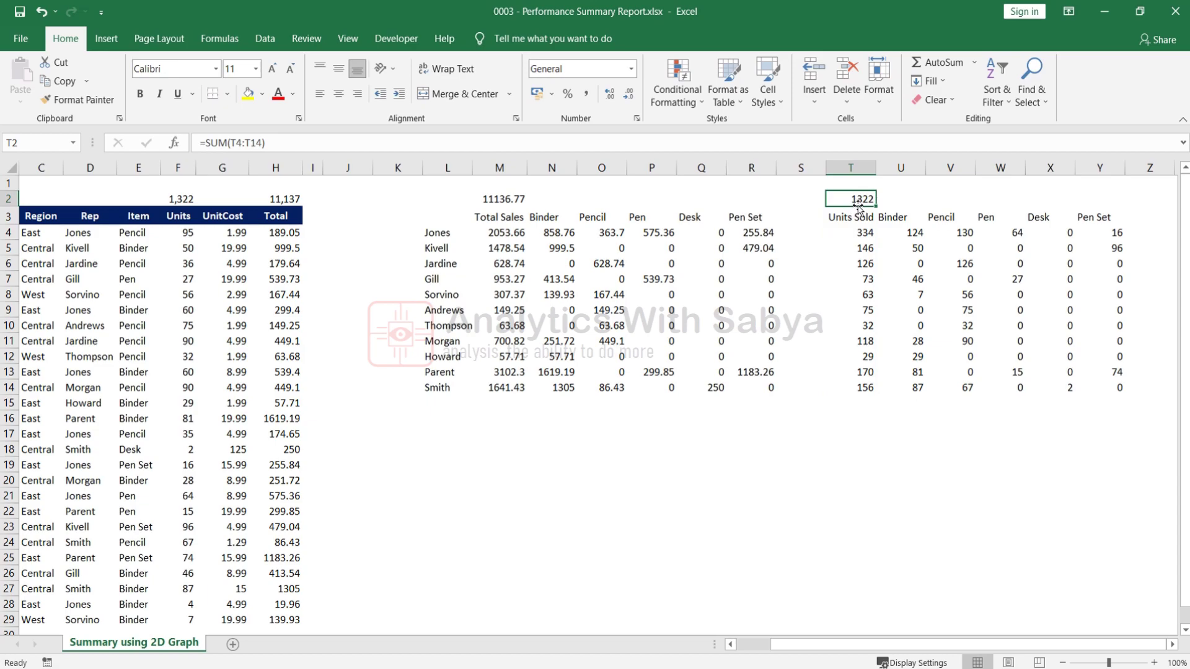
pyautogui.click(174, 199)
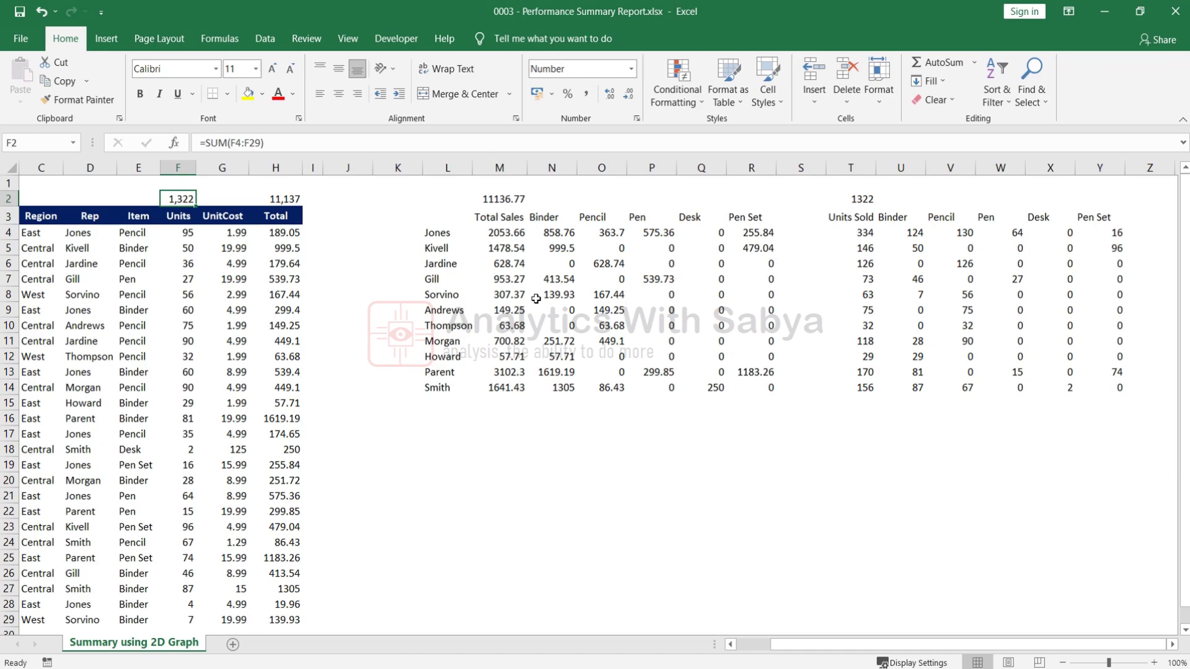
pyautogui.click(990, 467)
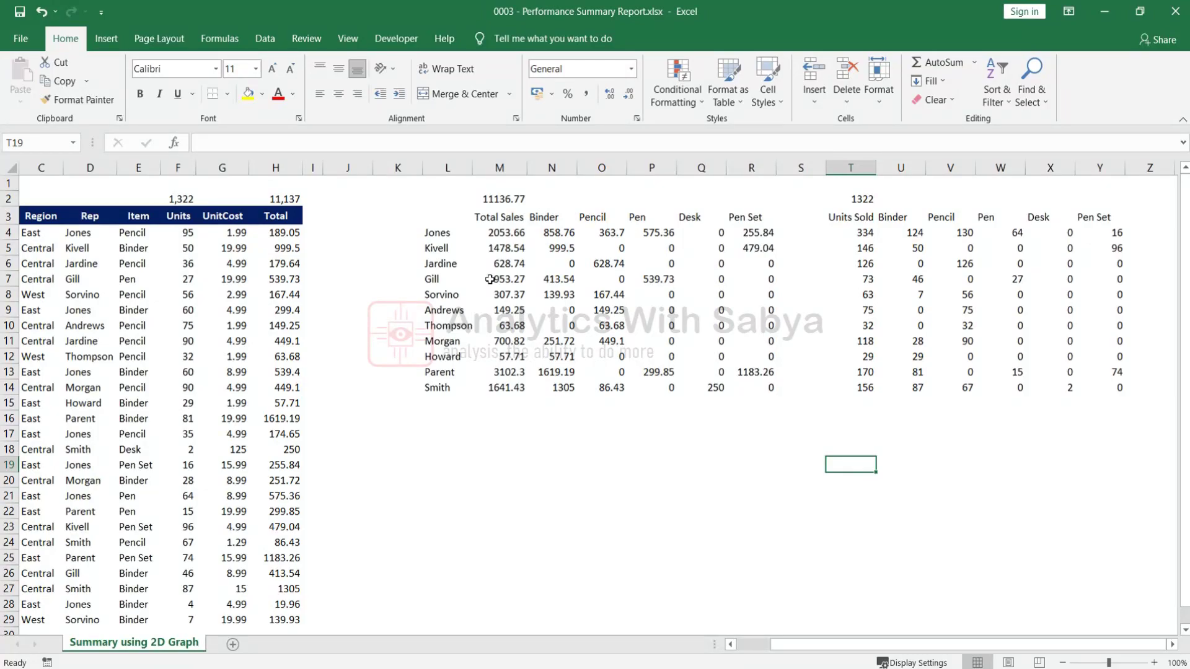
# Step: Format M2:Y14 as Number with 0 decimal places and a 1000 separator
pyautogui.moveTo(490, 199); pyautogui.dragTo(1094, 391)
pyautogui.rightClick(588, 290)
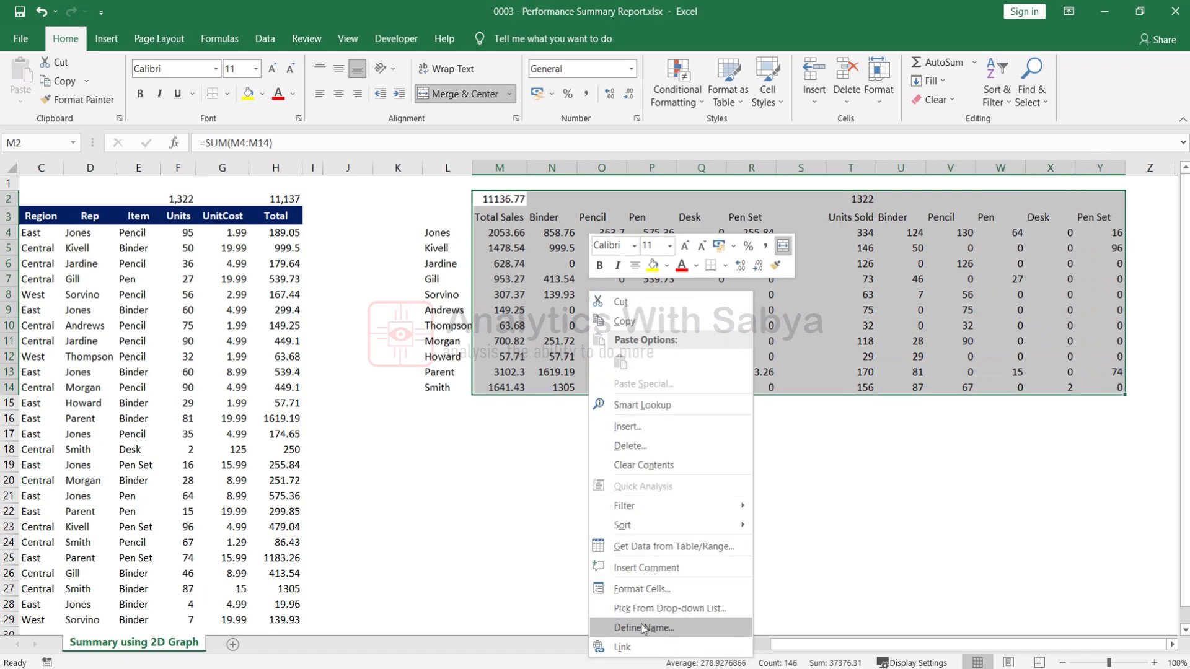
pyautogui.click(638, 589)
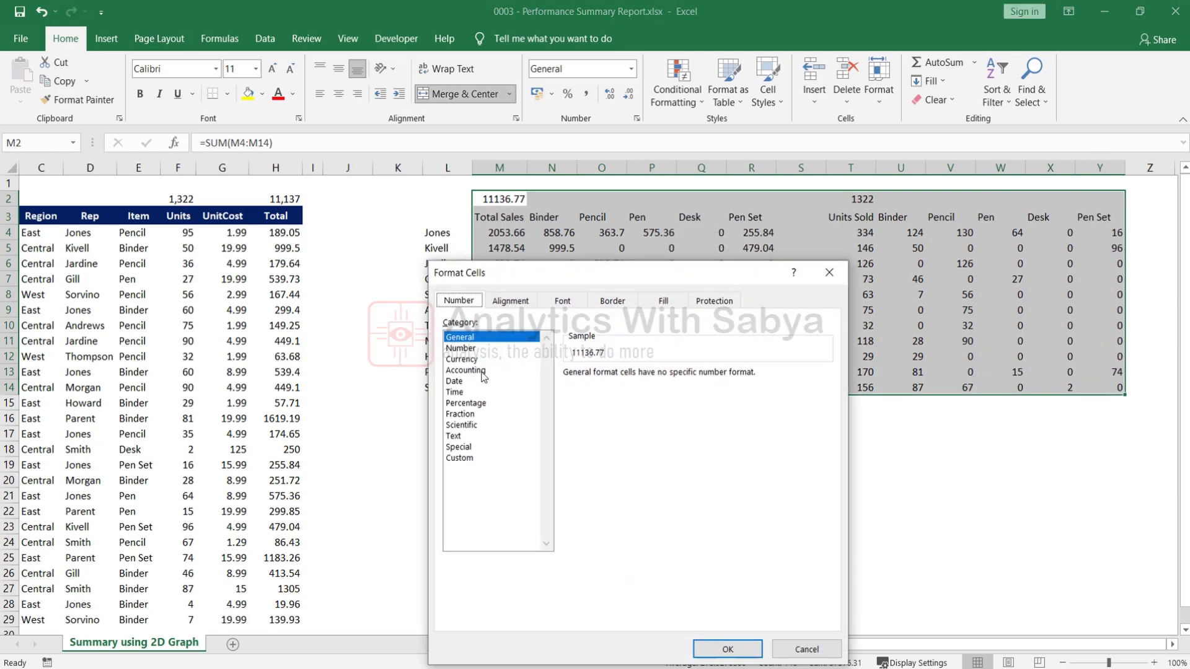
pyautogui.click(464, 348)
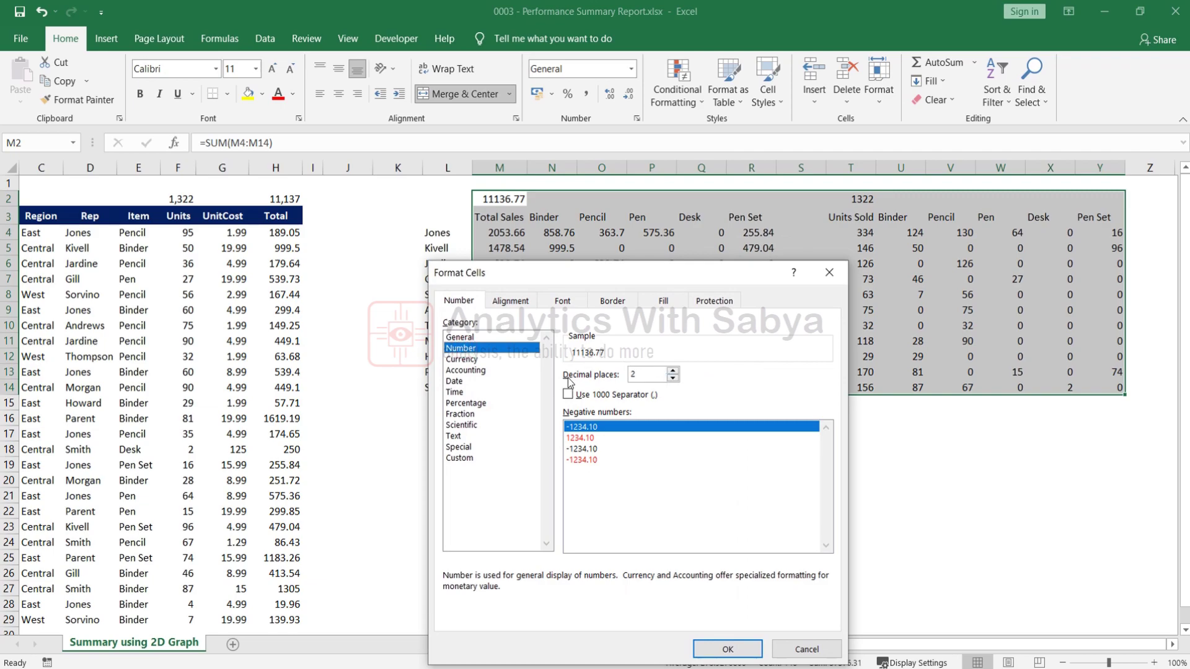
pyautogui.click(673, 378)
pyautogui.click(672, 378)
pyautogui.click(587, 397)
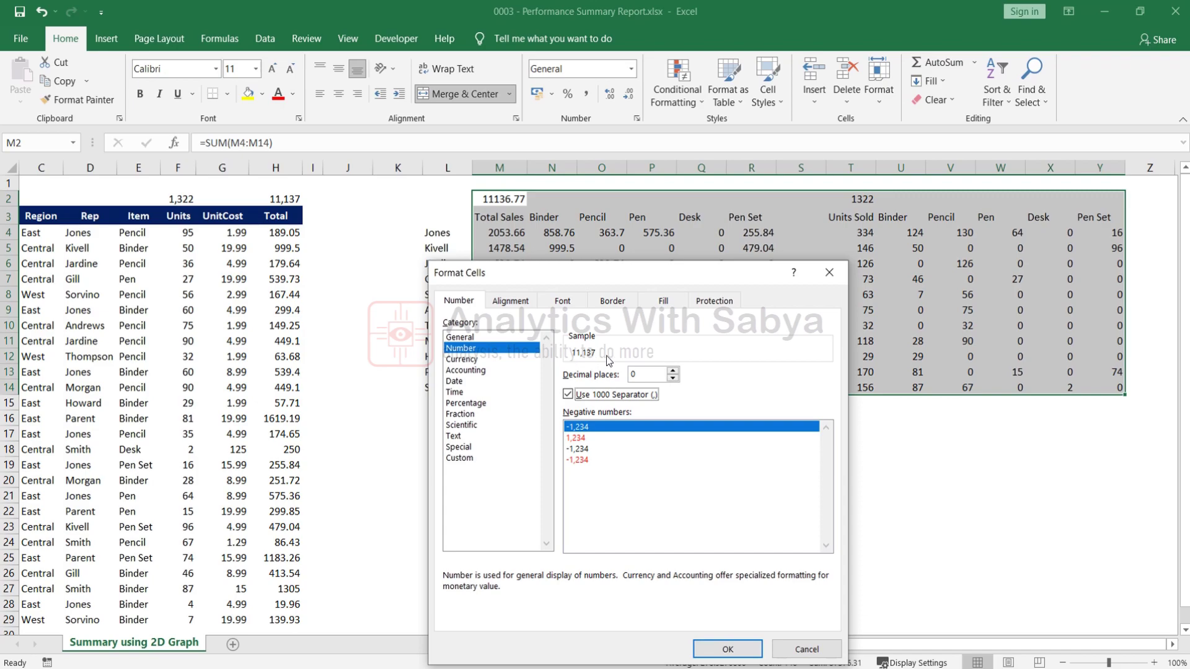
pyautogui.click(725, 649)
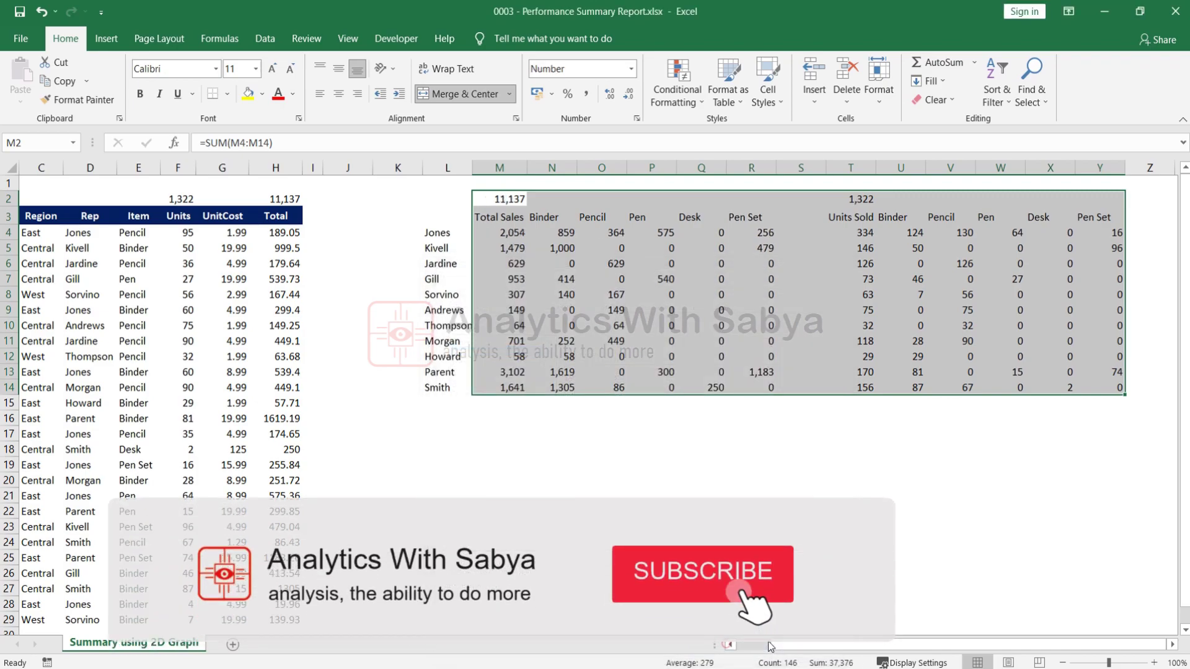
pyautogui.click(650, 510)
pyautogui.click(550, 448)
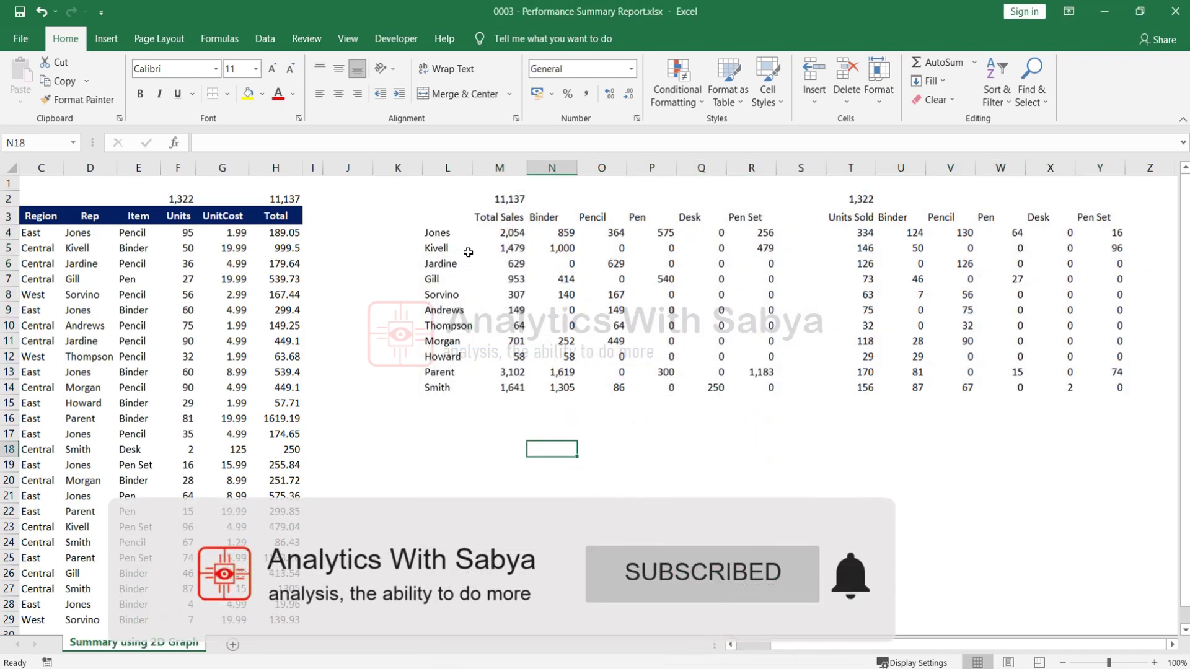
# Step: Insert a 2-D stacked column chart of total sales per rep from L3:M14 and move it lower on the sheet
pyautogui.click(439, 217)
pyautogui.moveTo(438, 217)
pyautogui.mouseDown()
pyautogui.moveTo(496, 249)
pyautogui.moveTo(499, 388)
pyautogui.mouseUp()
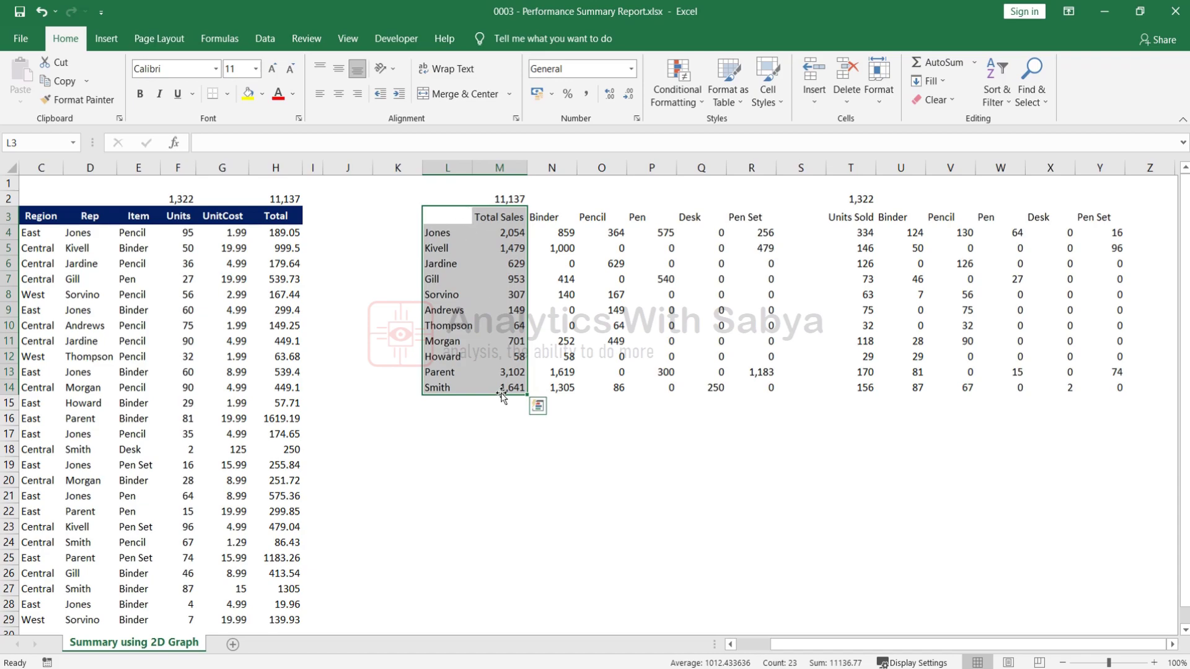
pyautogui.click(100, 40)
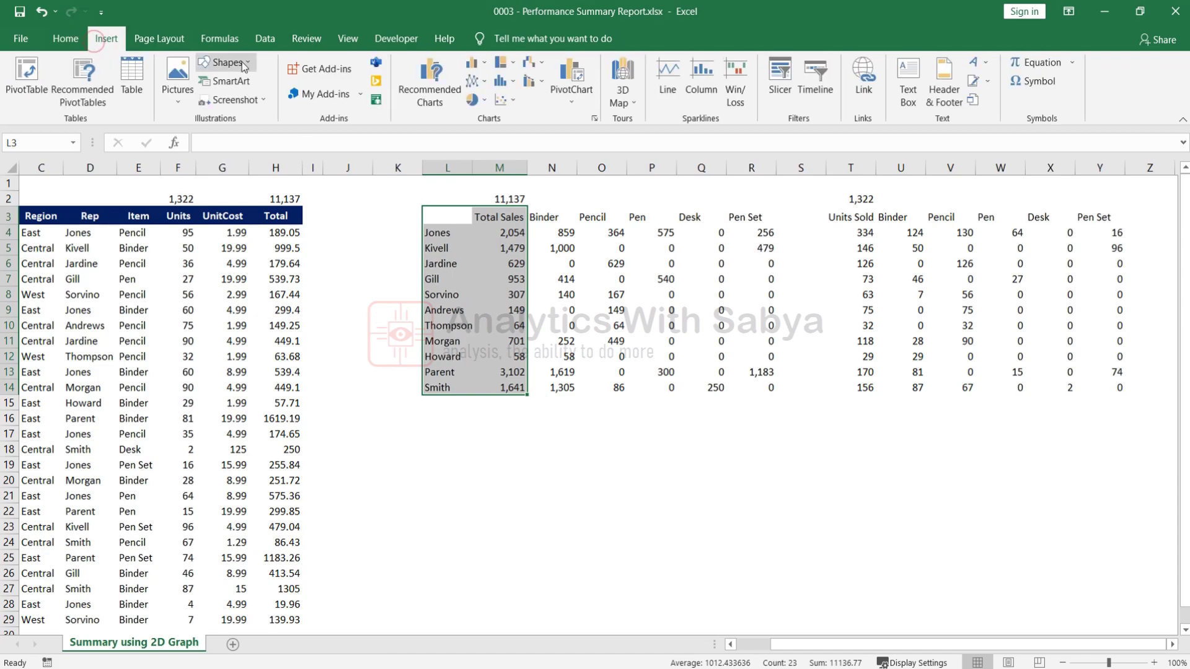
pyautogui.click(474, 62)
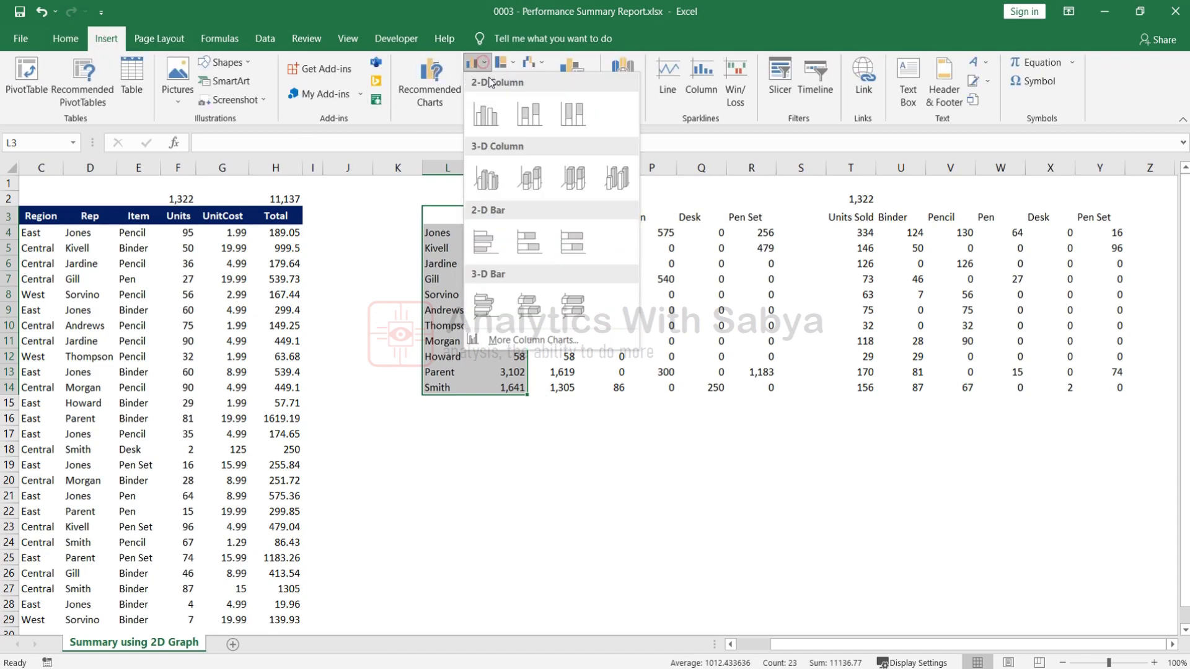
pyautogui.click(530, 117)
pyautogui.moveTo(644, 303); pyautogui.dragTo(637, 389)
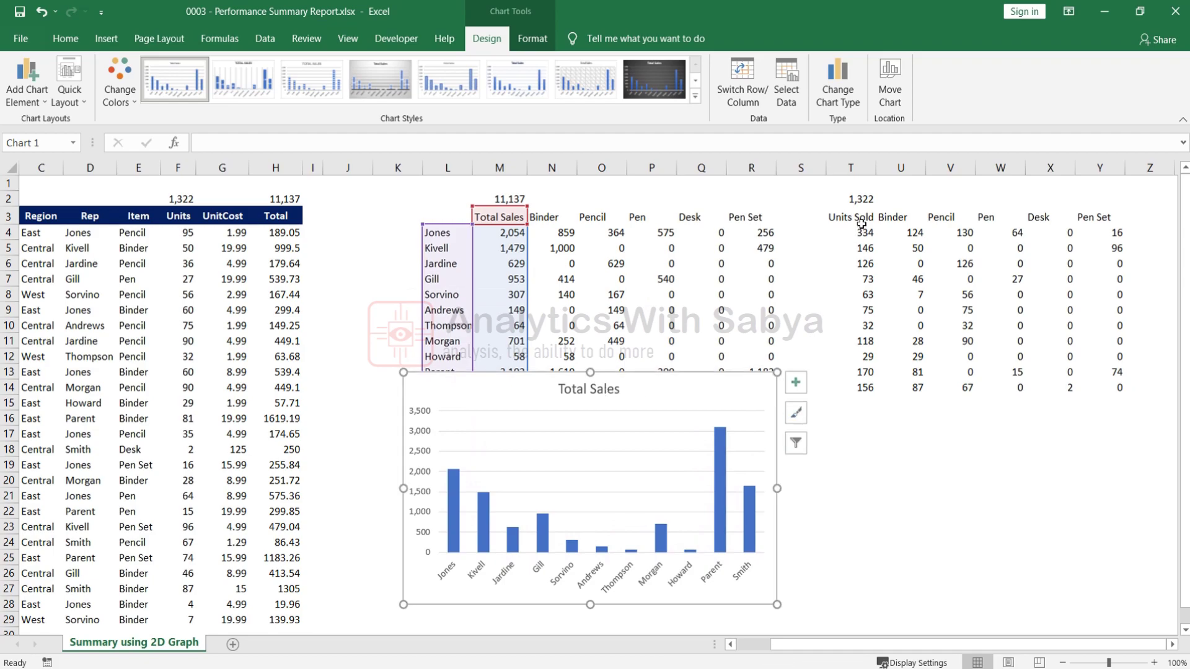
# Step: Add a second series to the chart's data, named from T3 (Units Sold) with the values in T4:T14
pyautogui.moveTo(868, 198); pyautogui.dragTo(862, 386)
pyautogui.click(664, 402)
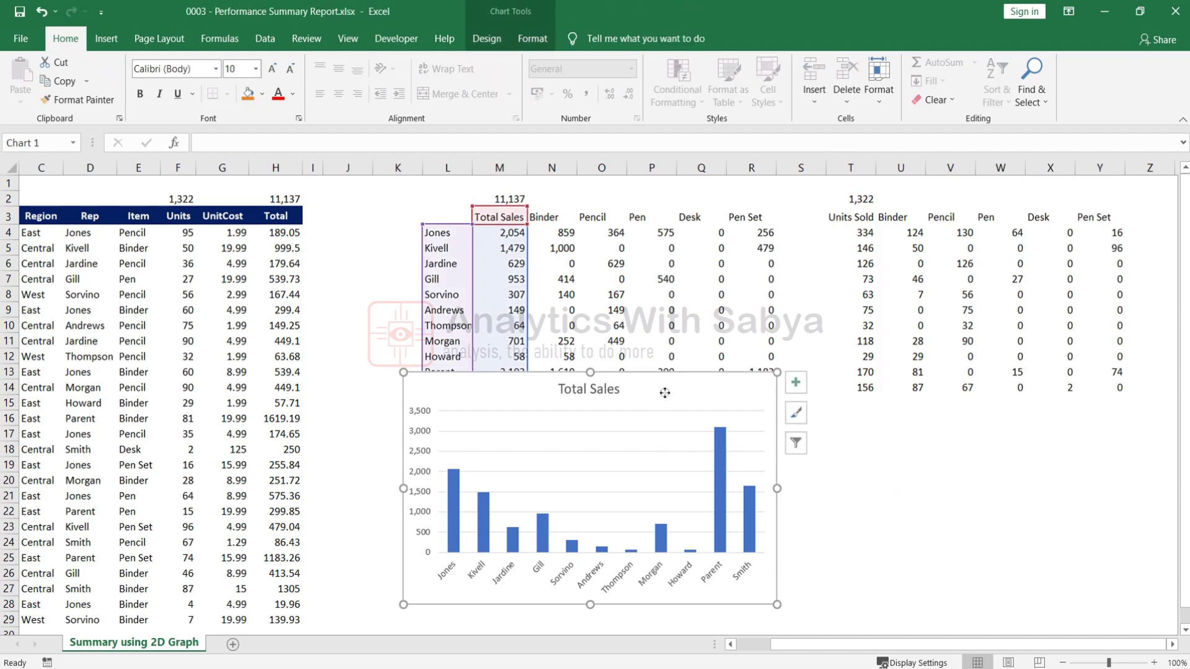
pyautogui.rightClick(648, 461)
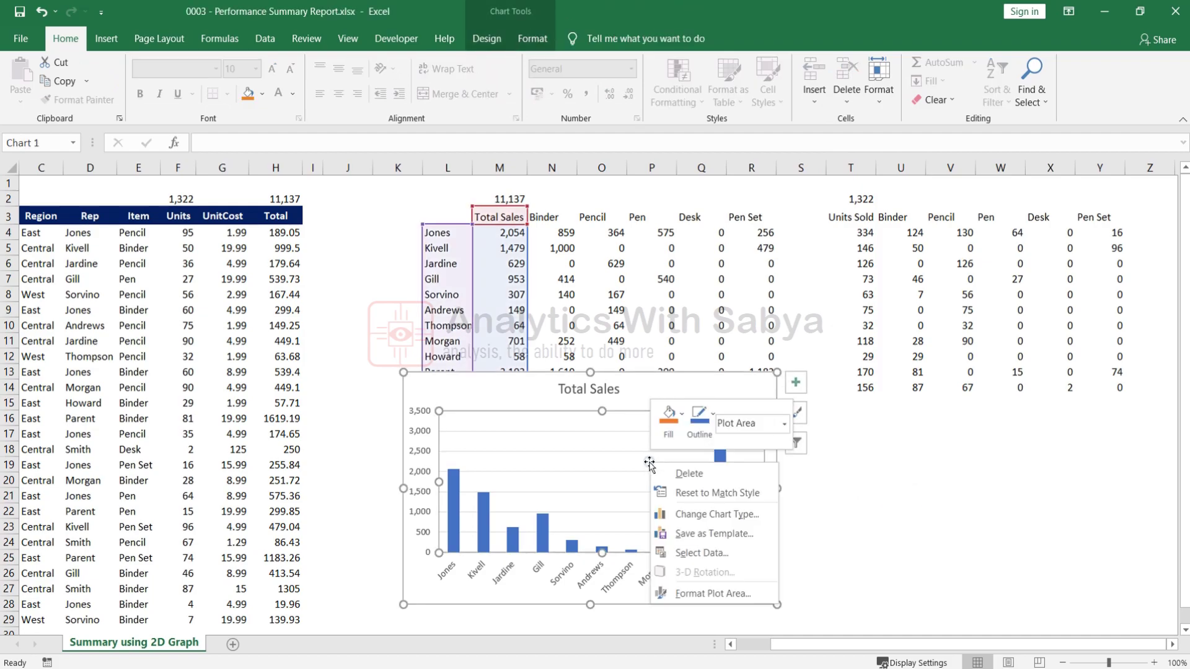
pyautogui.click(700, 553)
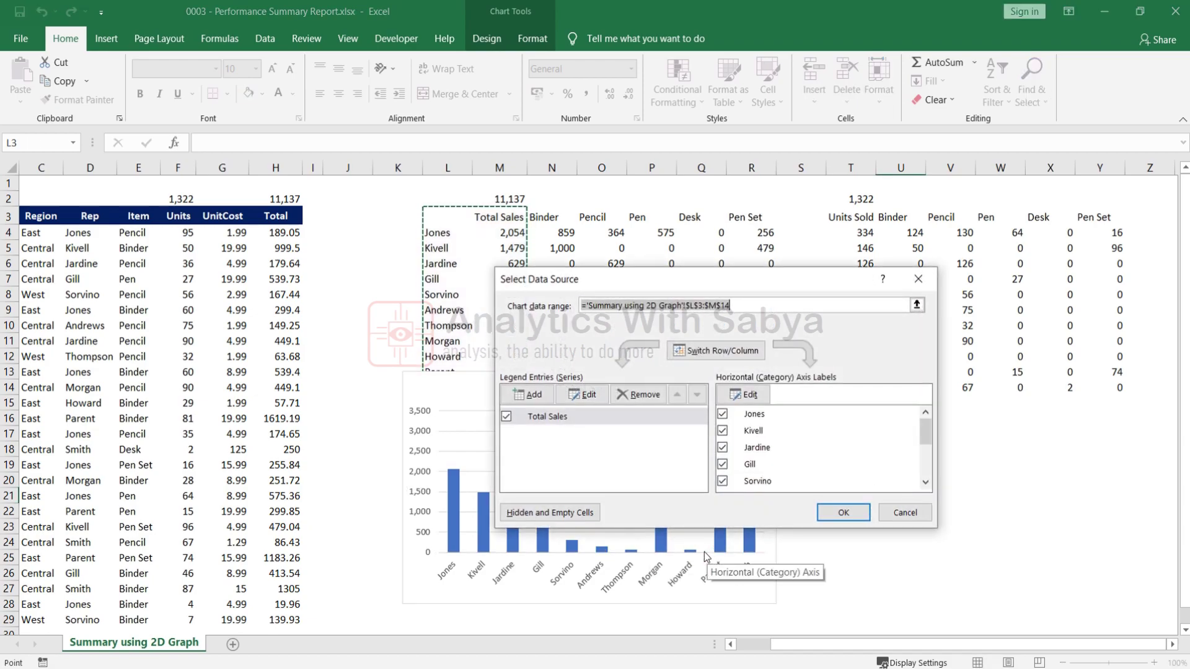
pyautogui.click(530, 395)
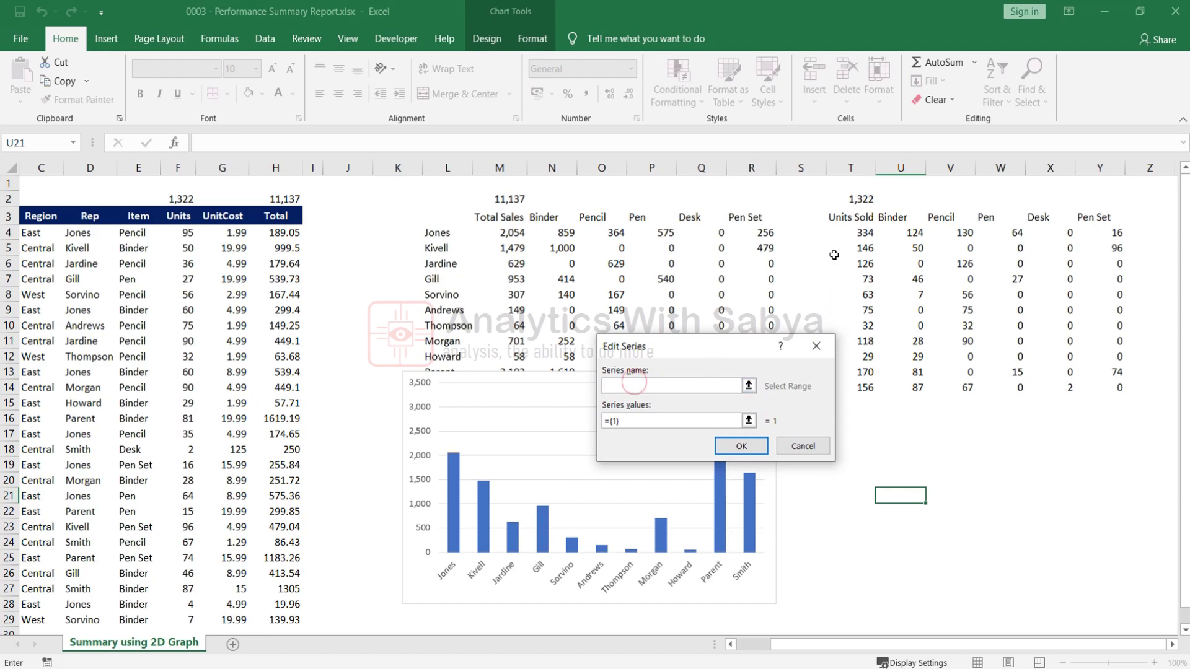
pyautogui.click(850, 218)
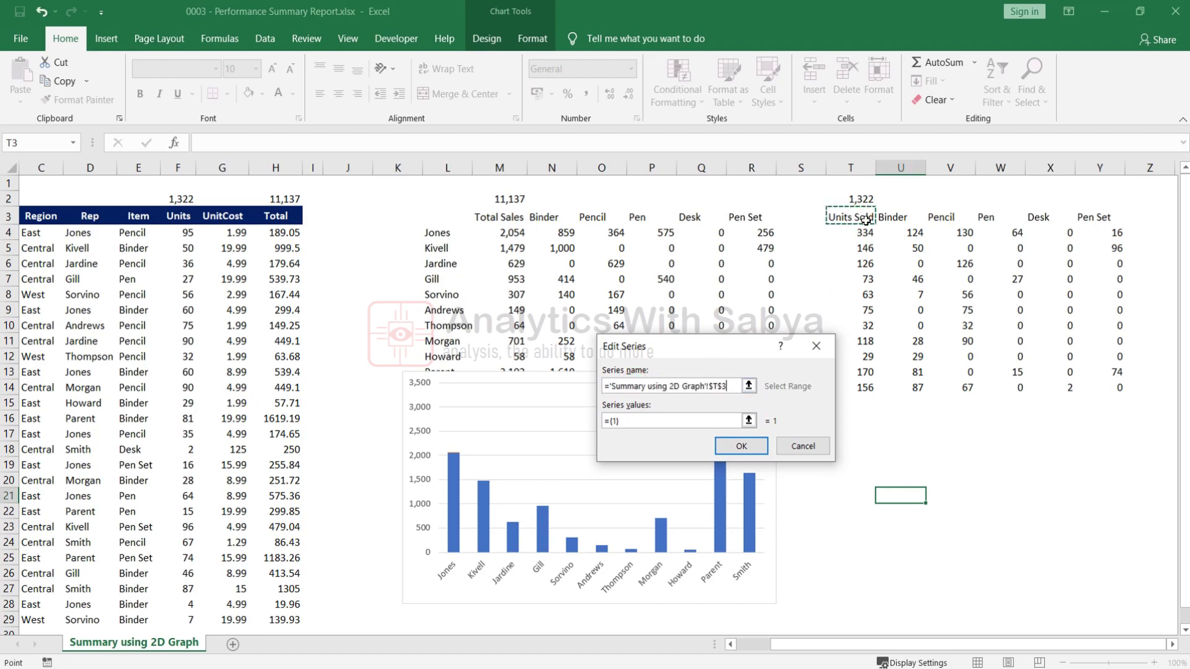
pyautogui.moveTo(653, 420); pyautogui.dragTo(585, 421)
pyautogui.press('BackSpace')
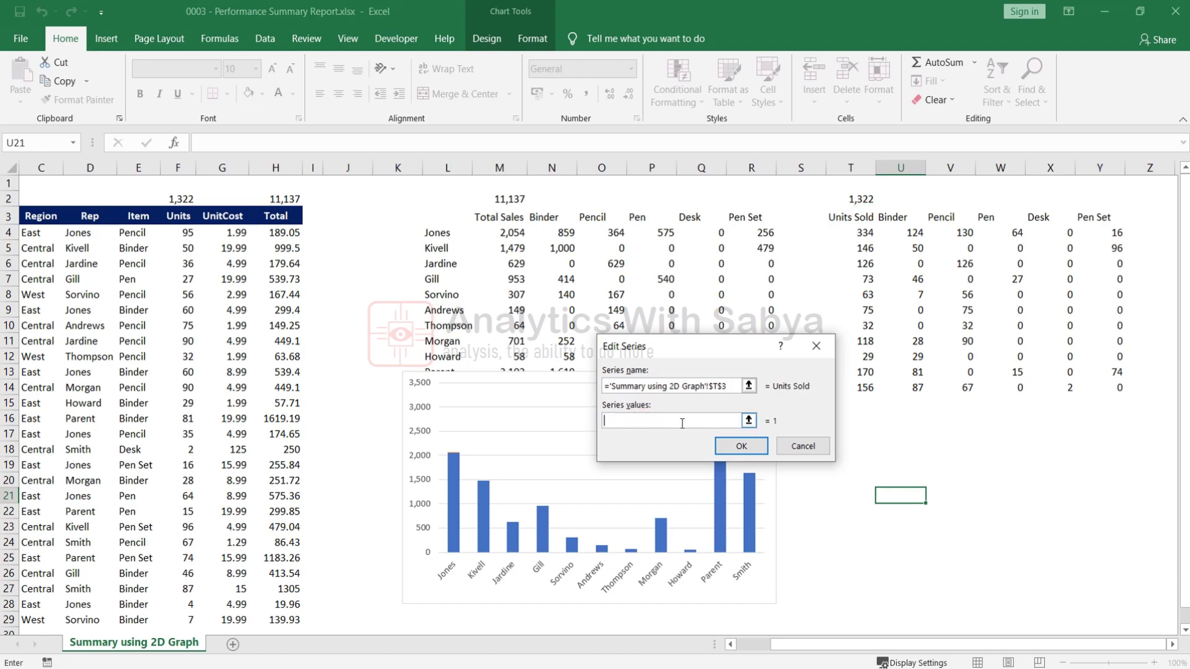
pyautogui.moveTo(861, 234); pyautogui.dragTo(861, 390)
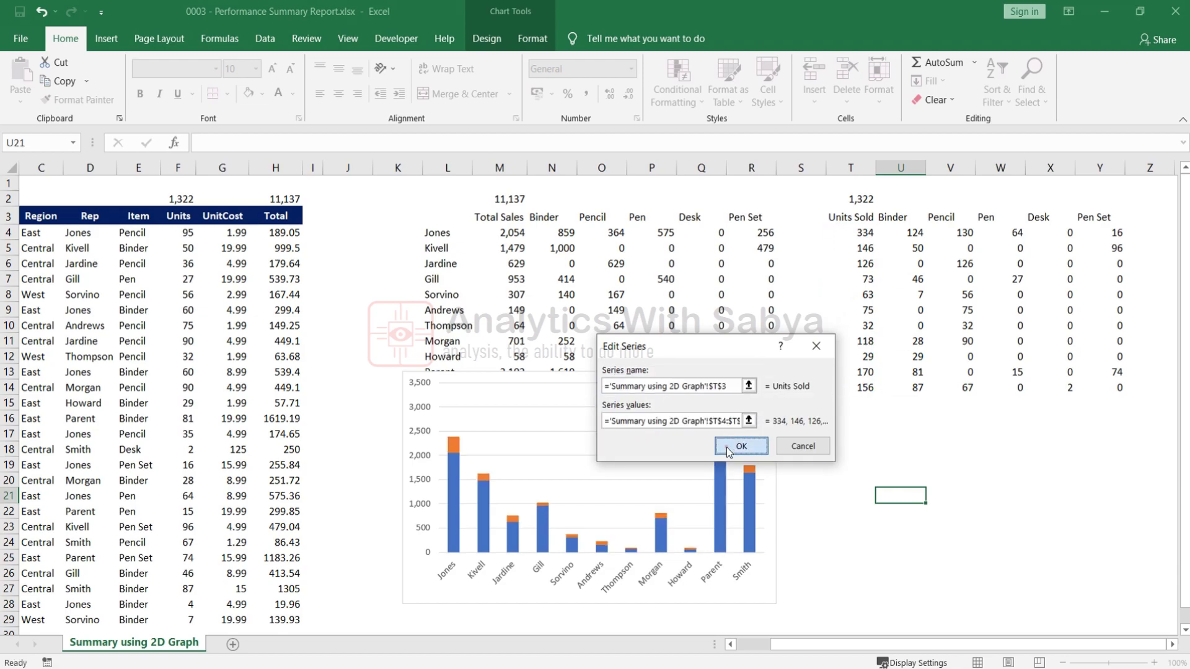
pyautogui.click(726, 447)
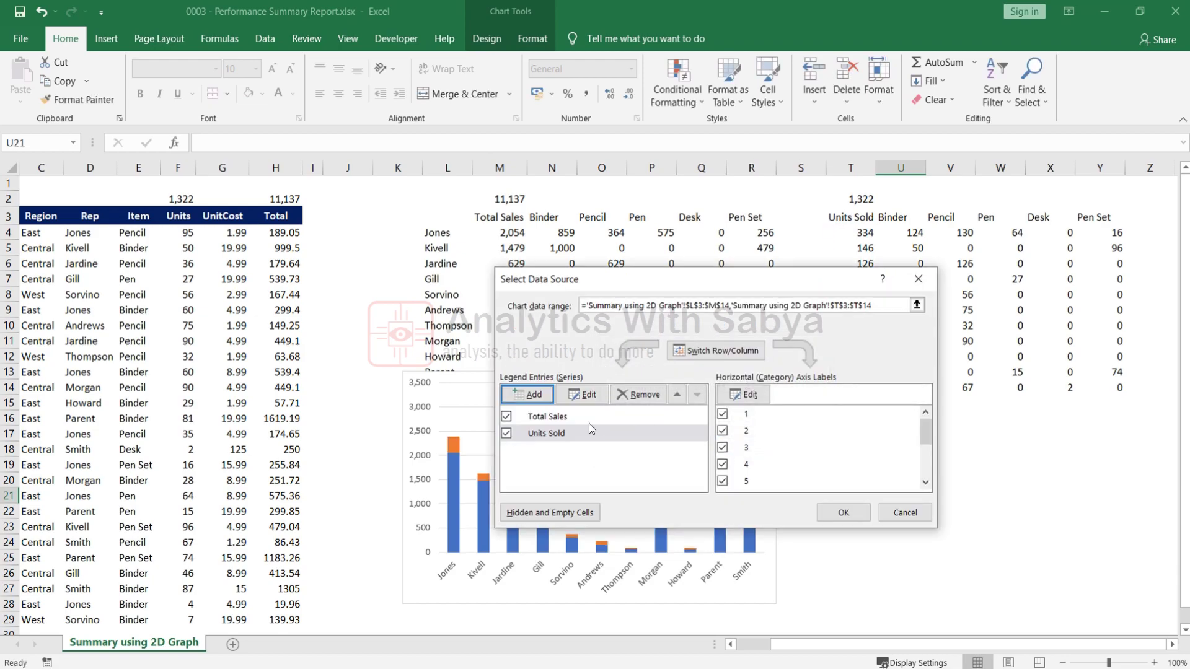
# Step: Set the chart's horizontal axis labels to the rep names in L4:L14 and move the chart beneath the two tables
pyautogui.click(749, 395)
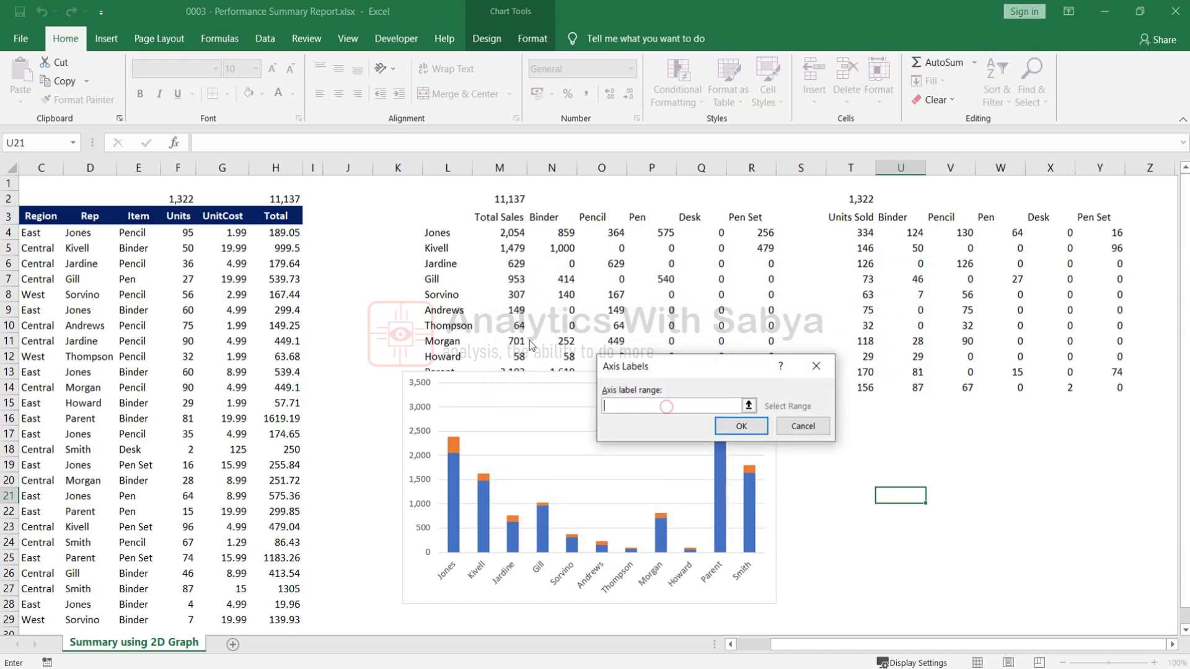
pyautogui.moveTo(440, 234); pyautogui.dragTo(432, 380)
pyautogui.click(746, 425)
pyautogui.moveTo(928, 429); pyautogui.dragTo(925, 487)
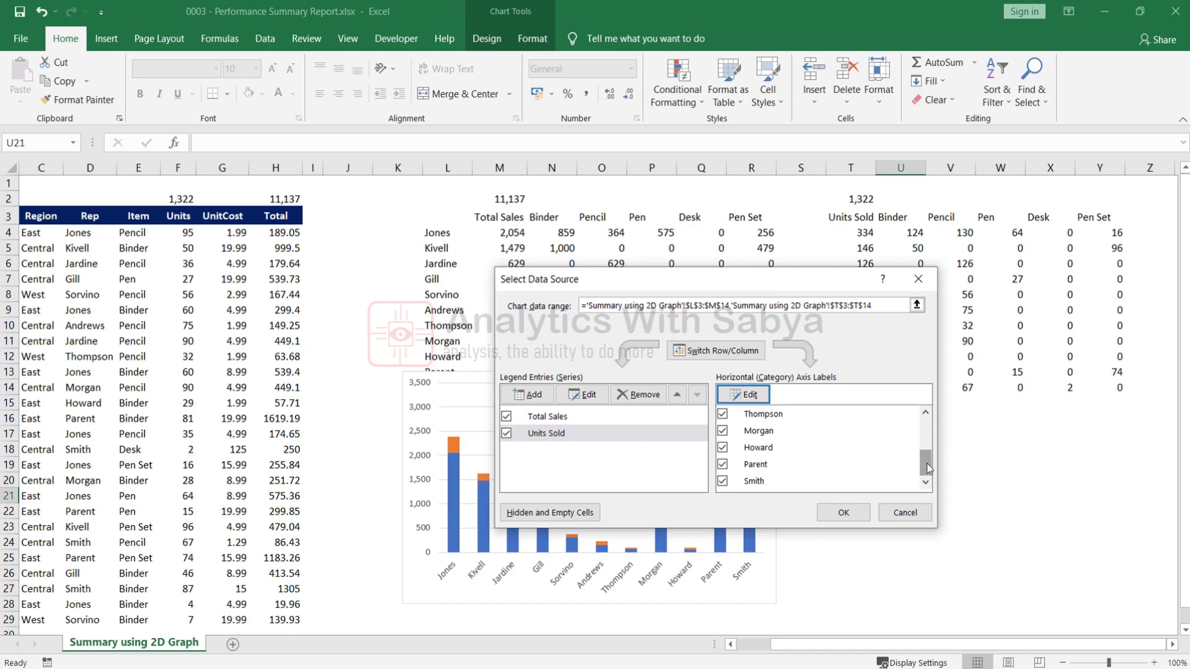
pyautogui.click(847, 513)
pyautogui.moveTo(751, 587); pyautogui.dragTo(935, 616)
pyautogui.click(861, 389)
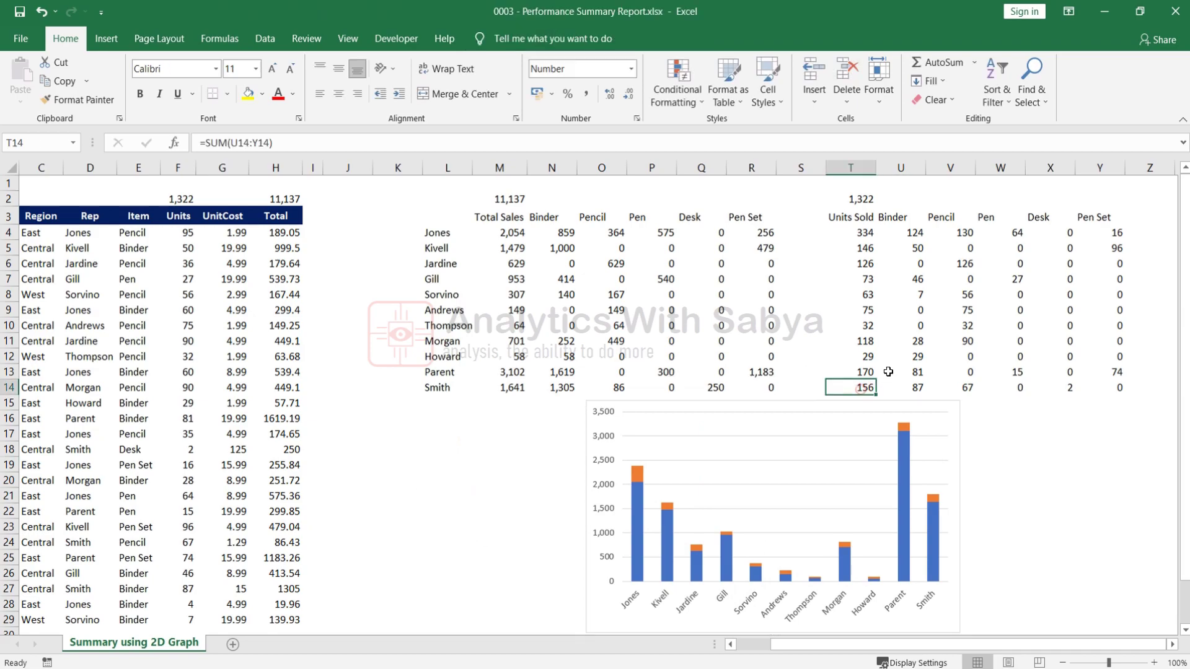
pyautogui.click(499, 509)
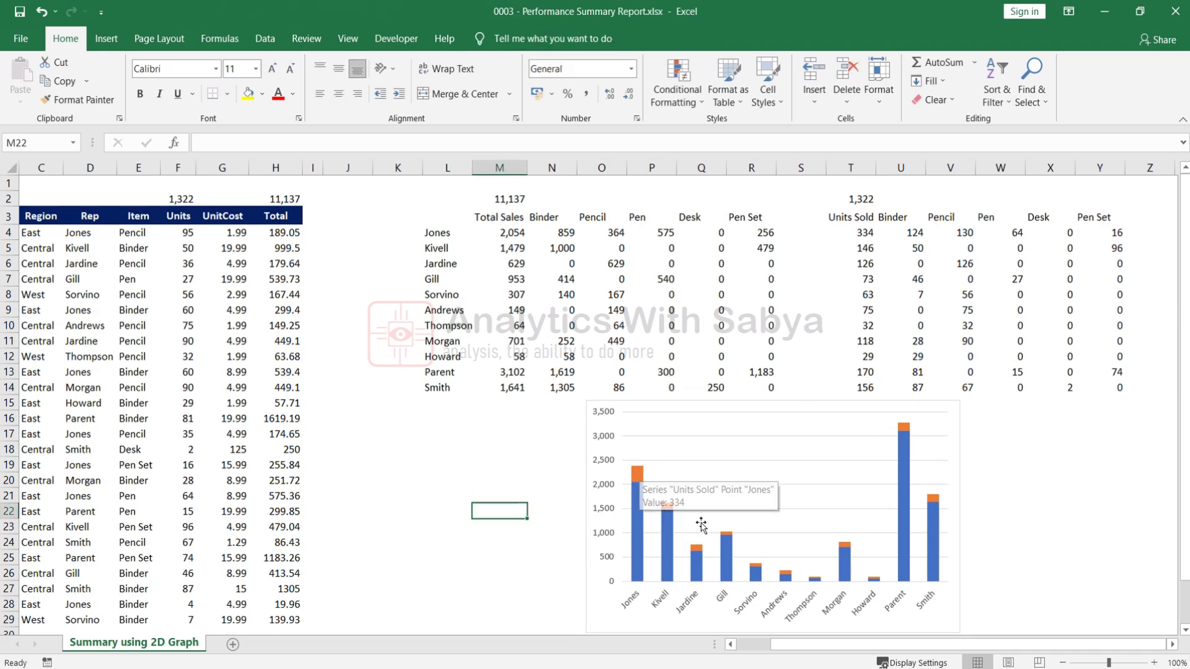
pyautogui.click(1050, 505)
# Step: Plot the chart's Units Sold series on the secondary axis
pyautogui.moveTo(640, 505)
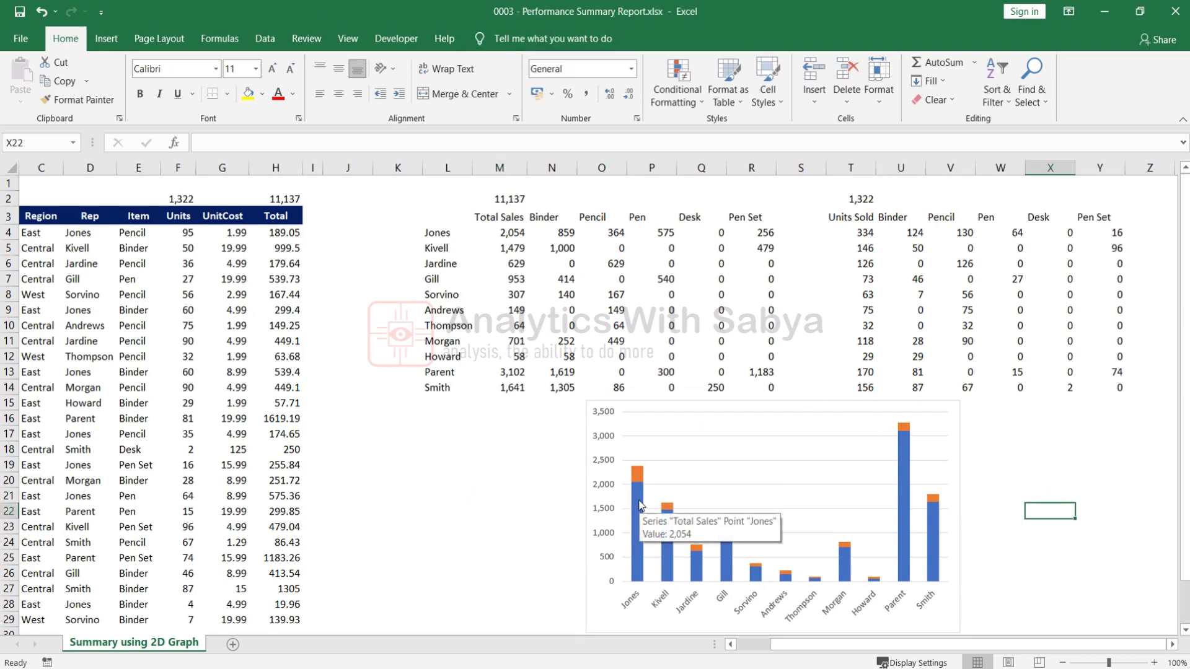
pyautogui.moveTo(639, 480)
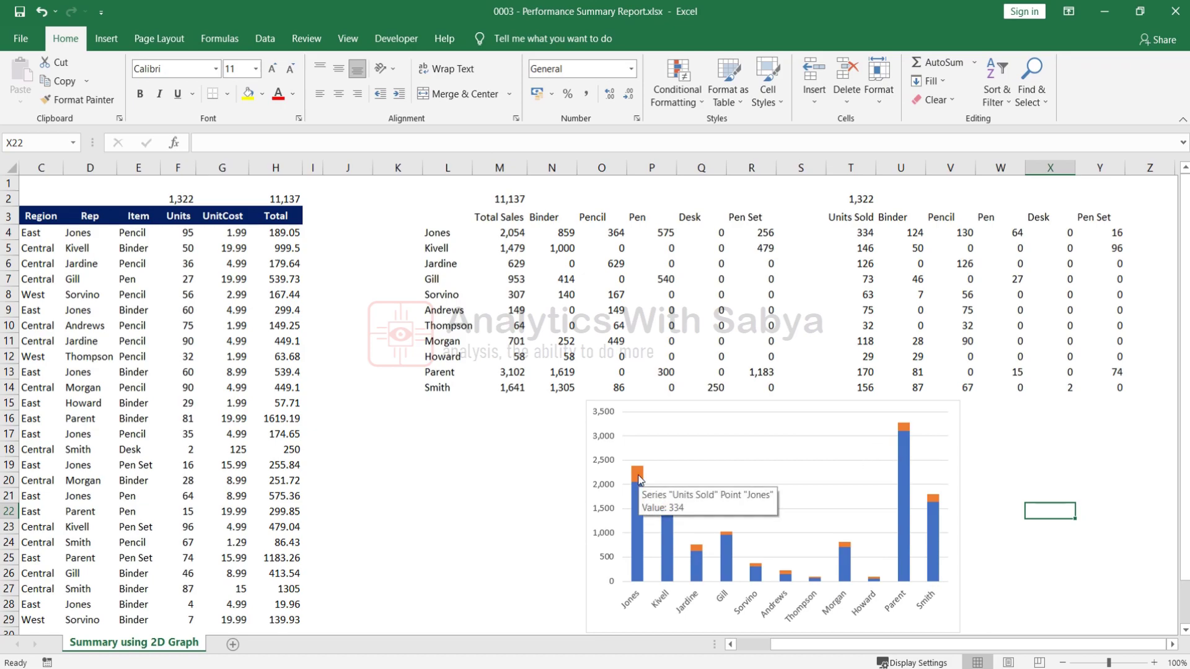
pyautogui.click(672, 469)
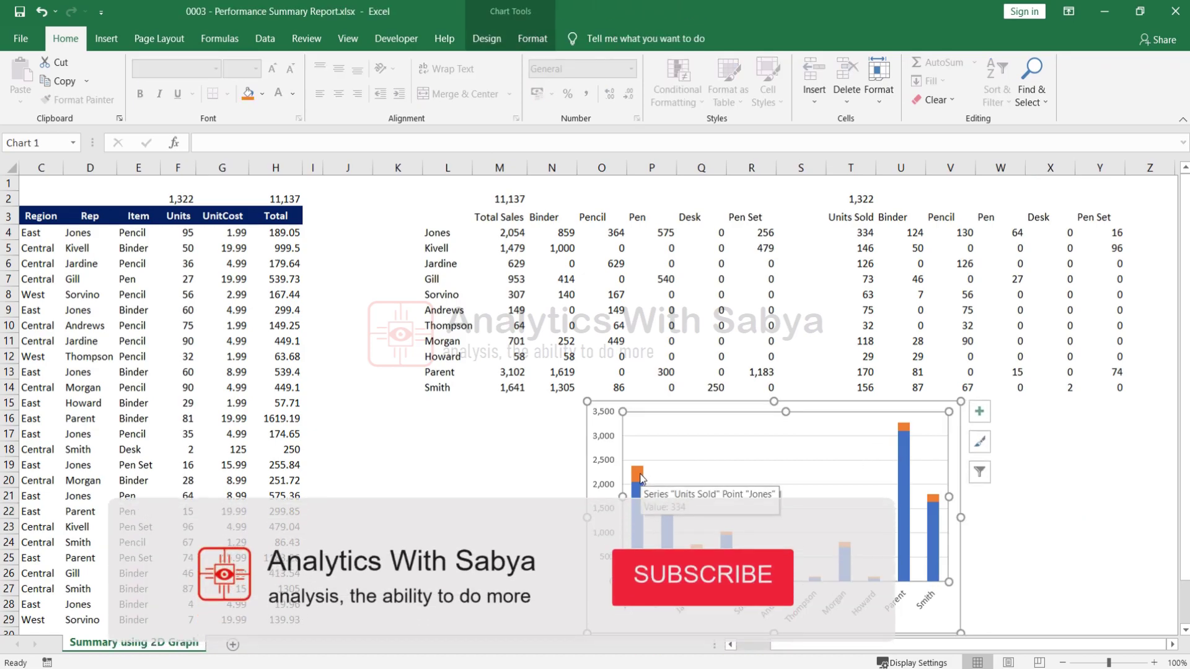
pyautogui.rightClick(639, 474)
pyautogui.click(705, 624)
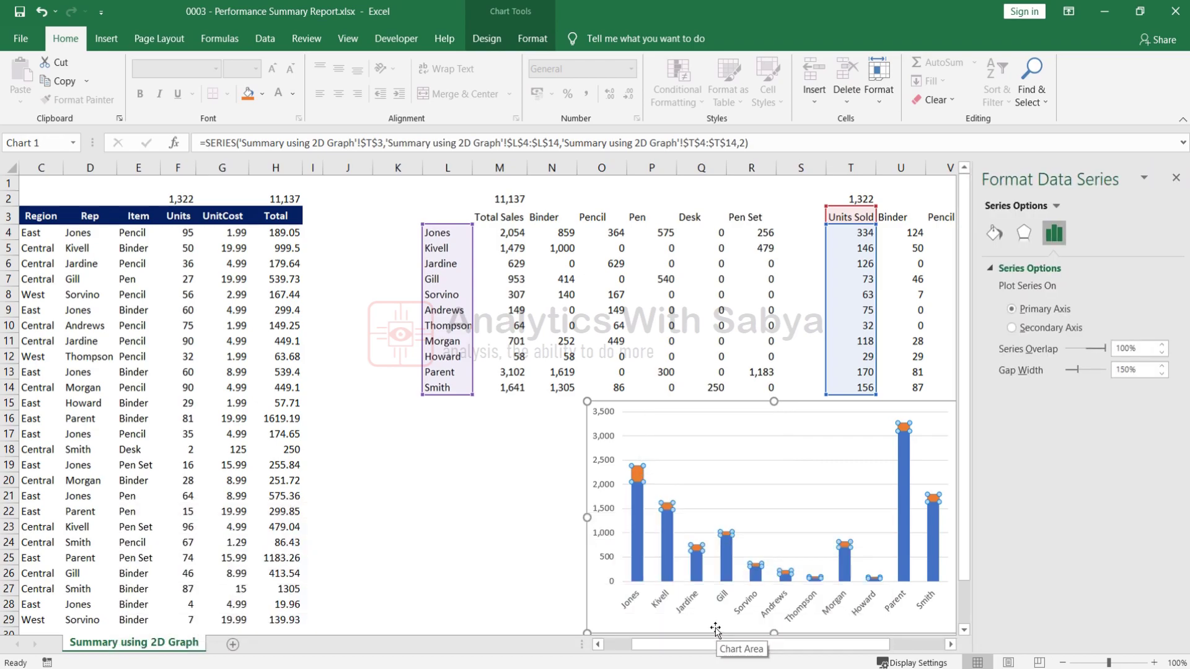
pyautogui.click(1021, 331)
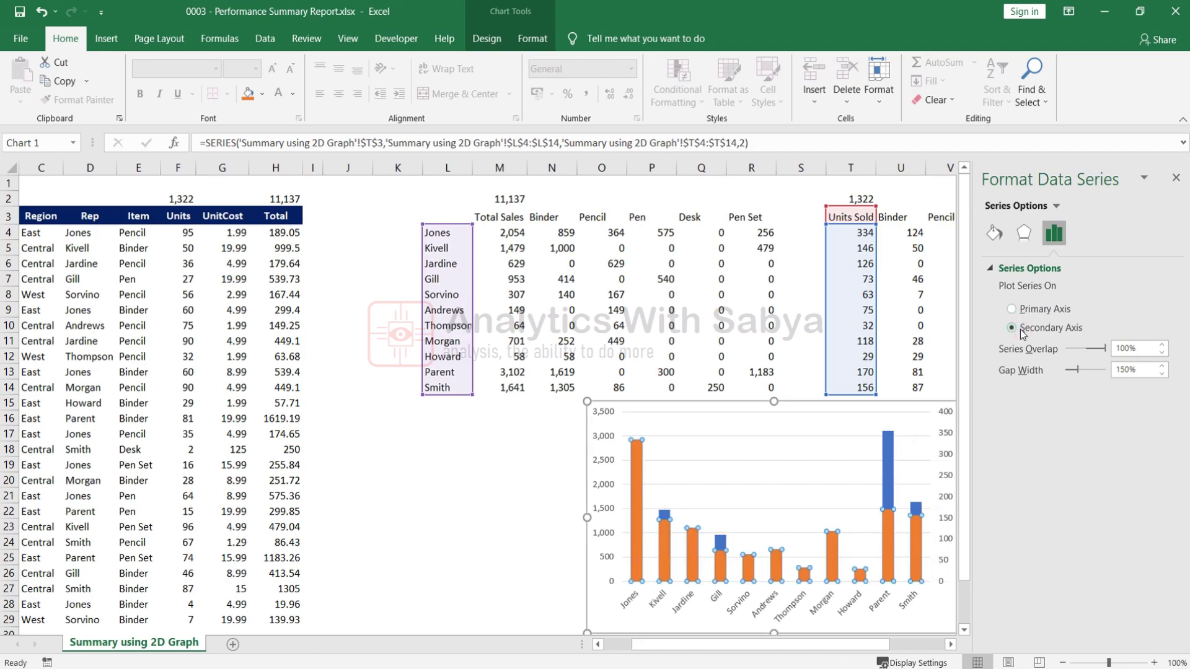
pyautogui.click(1176, 177)
pyautogui.click(1099, 480)
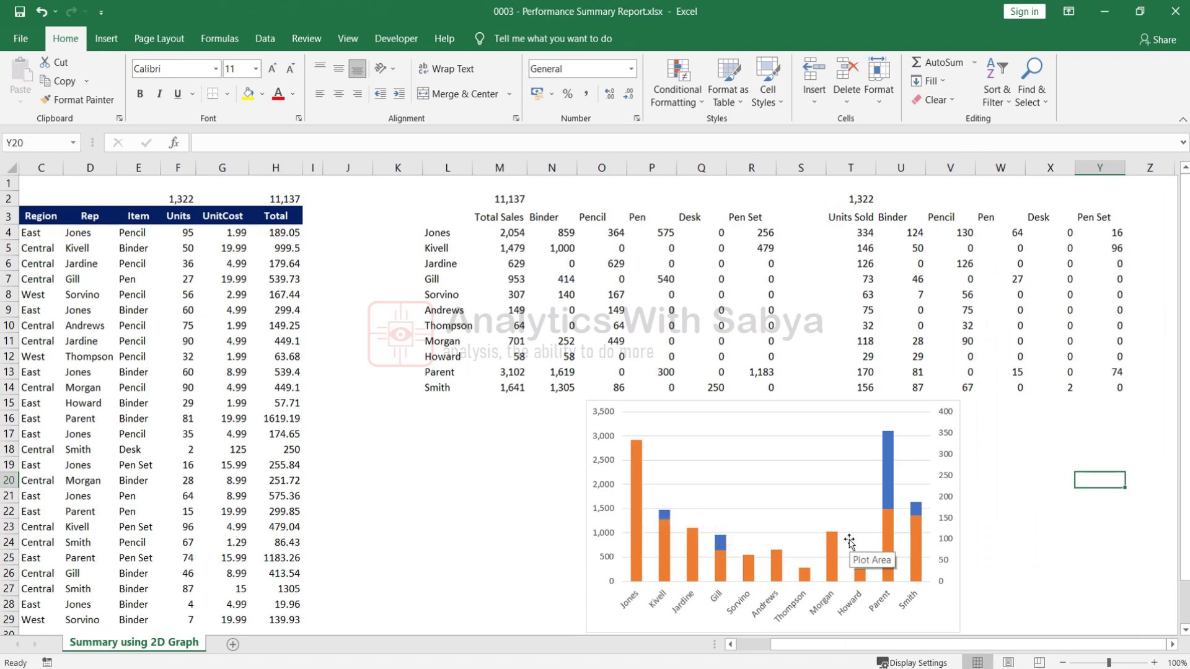
# Step: Change the Units Sold series to a Line chart type, keeping it on the secondary axis alongside the stacked Total Sales columns
pyautogui.rightClick(638, 501)
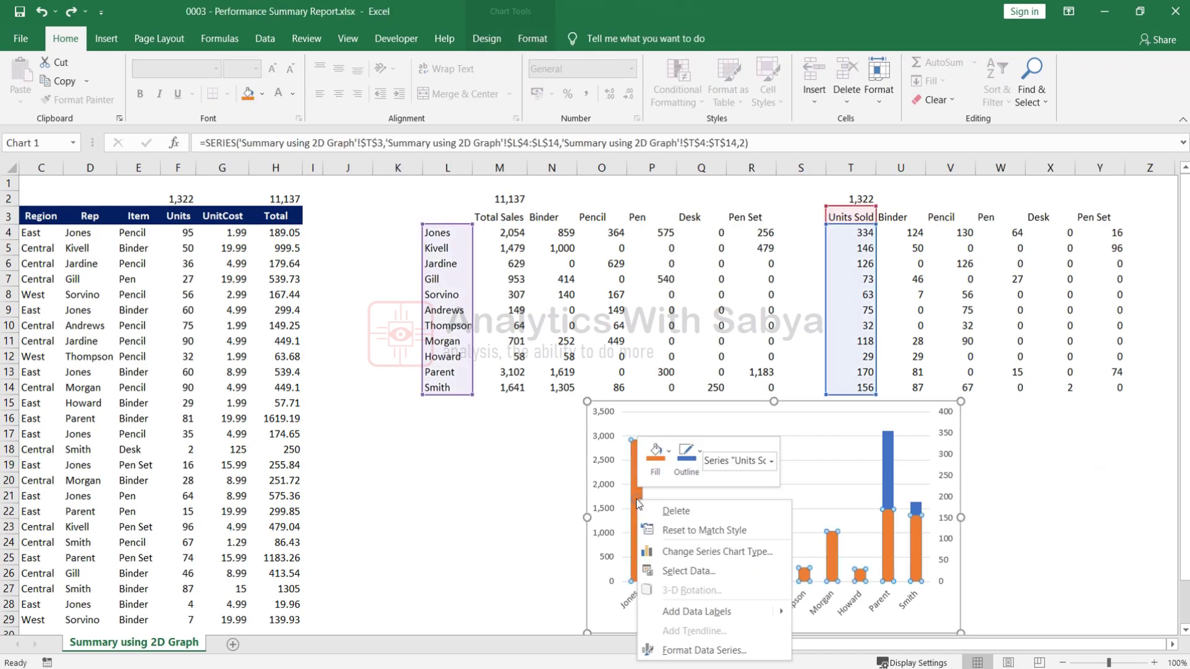
pyautogui.click(693, 552)
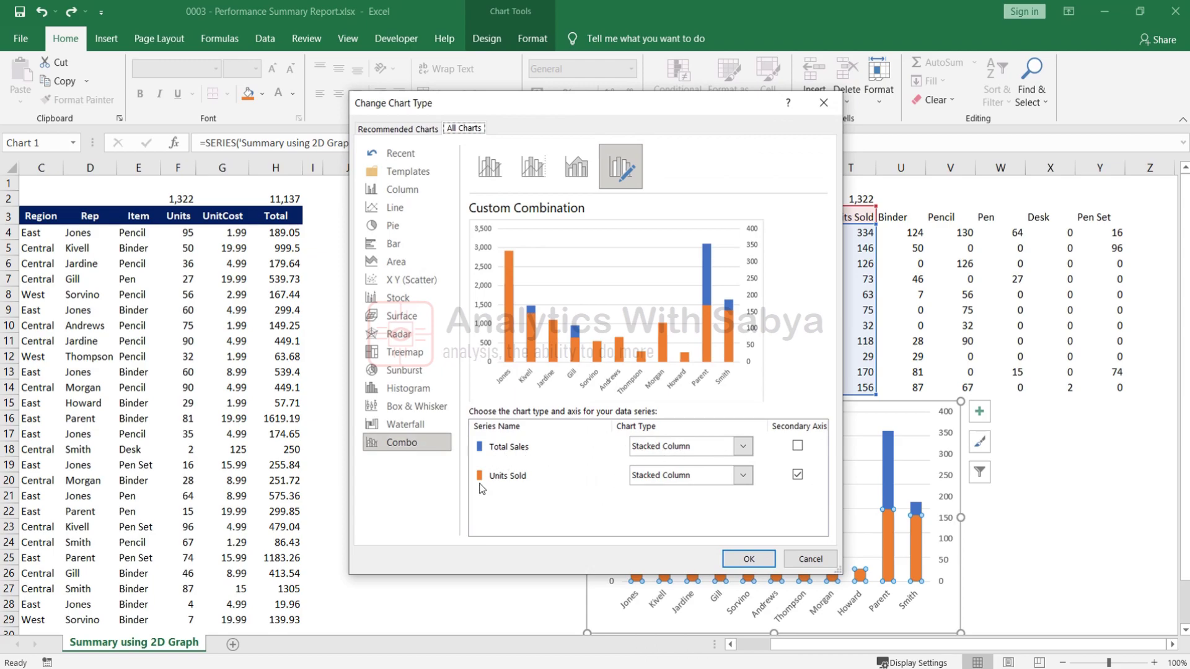
pyautogui.click(743, 476)
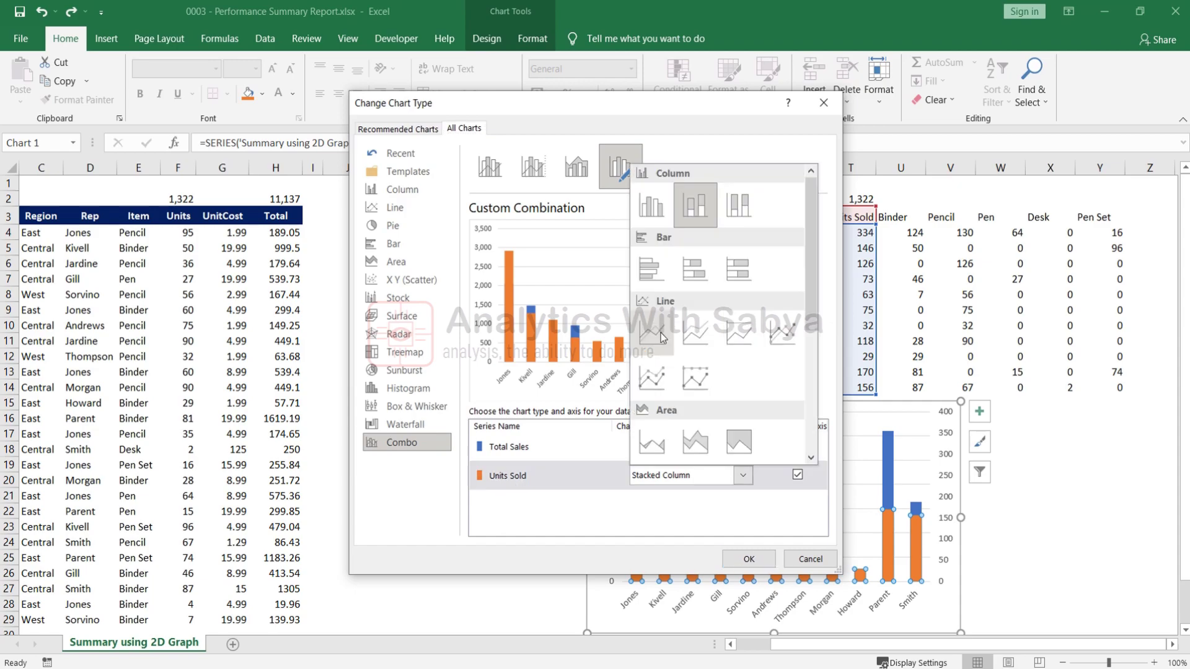
pyautogui.click(641, 217)
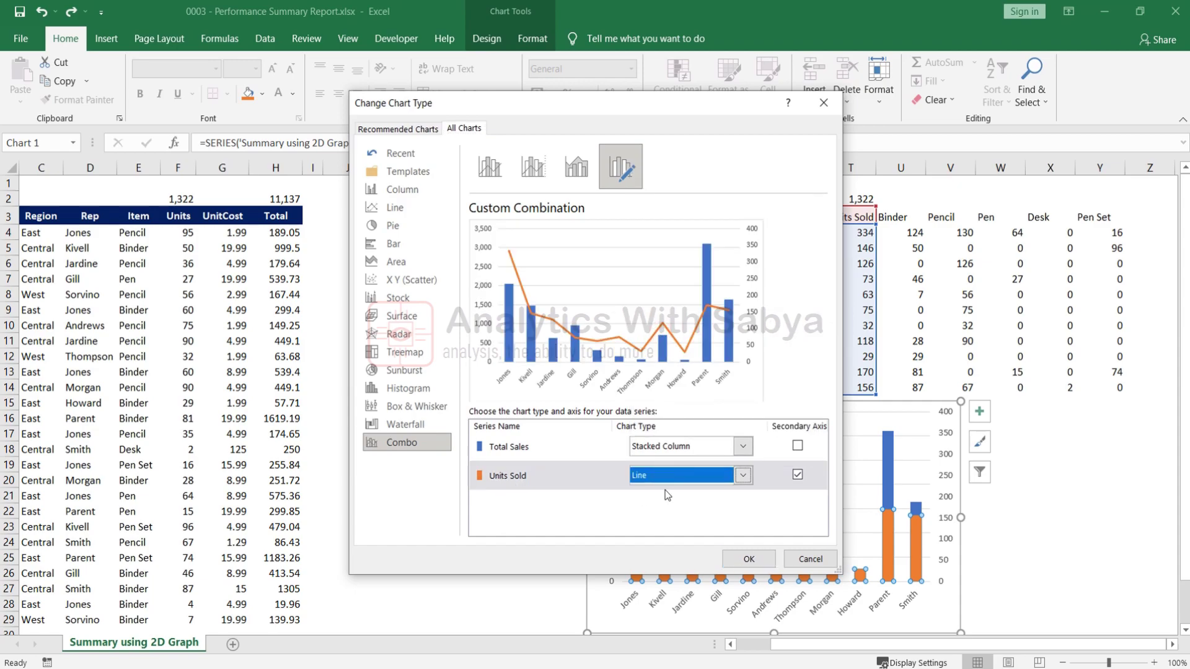
pyautogui.click(749, 559)
pyautogui.click(1050, 572)
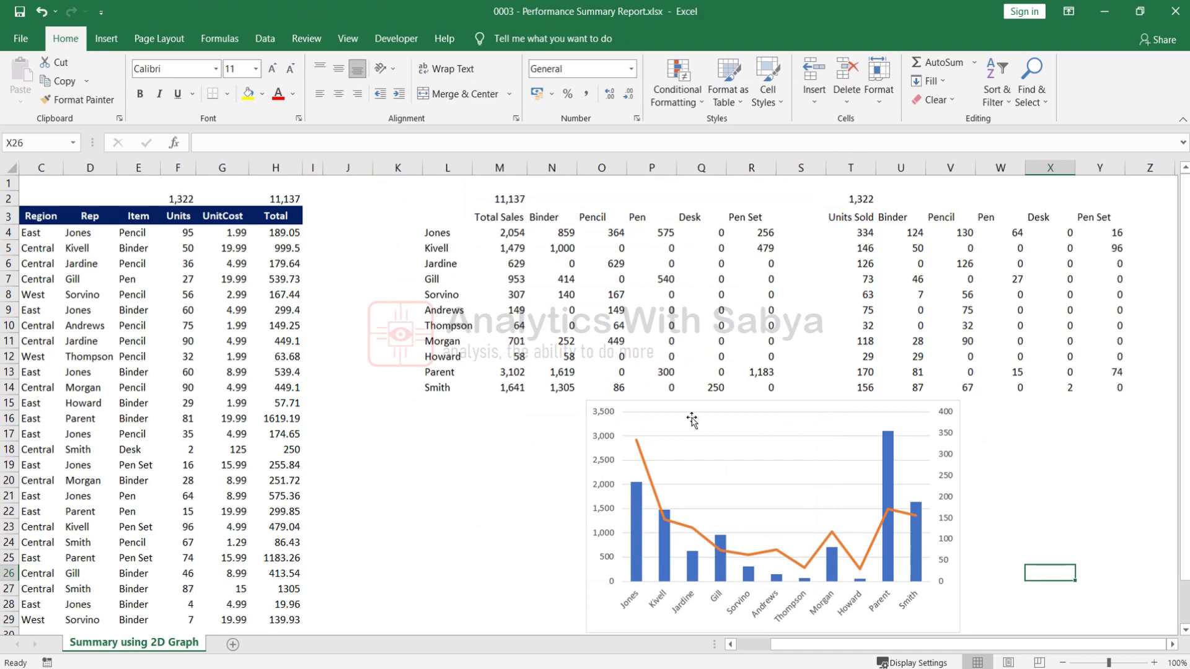
pyautogui.moveTo(634, 526)
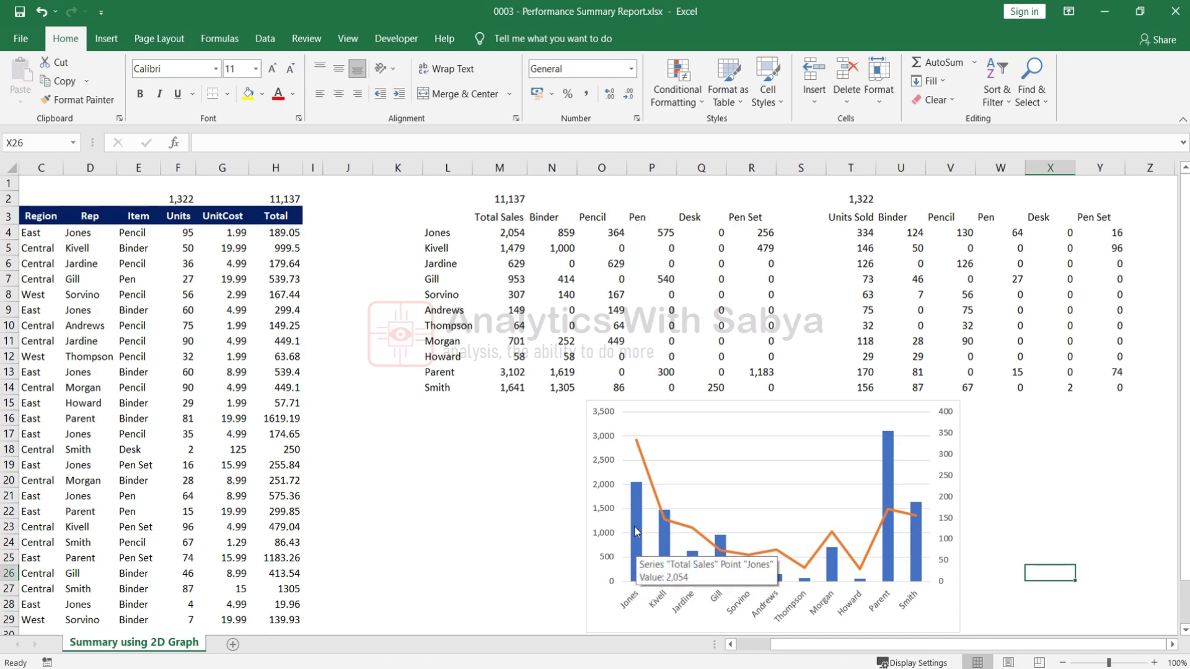
pyautogui.moveTo(638, 444)
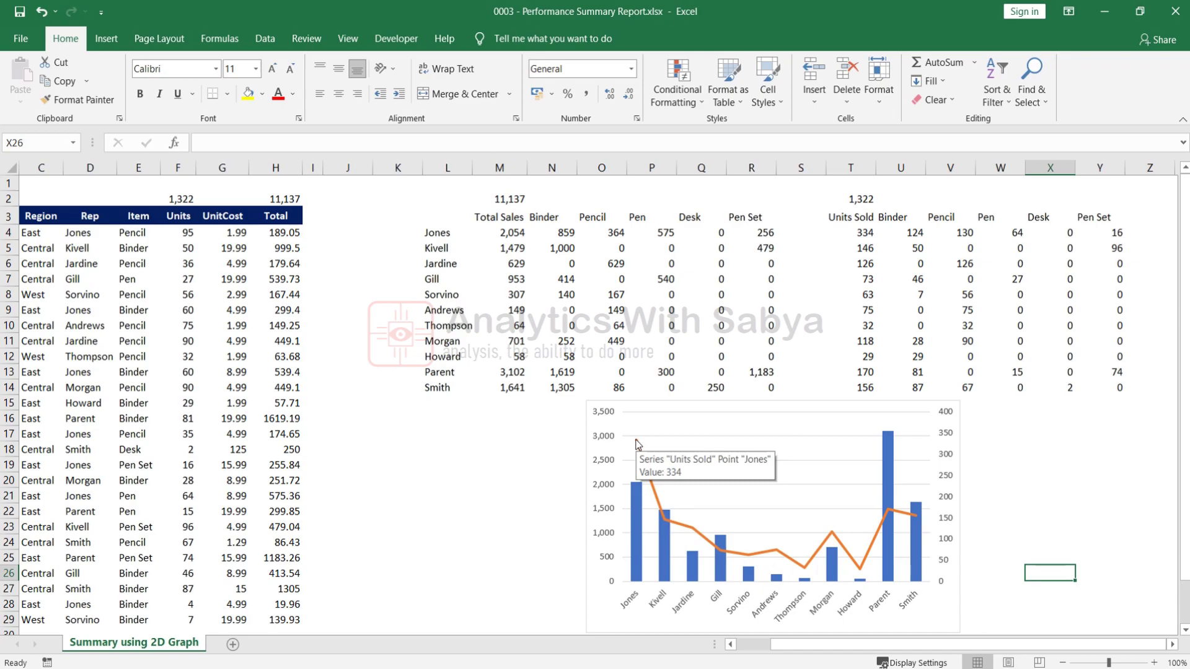
pyautogui.moveTo(664, 555)
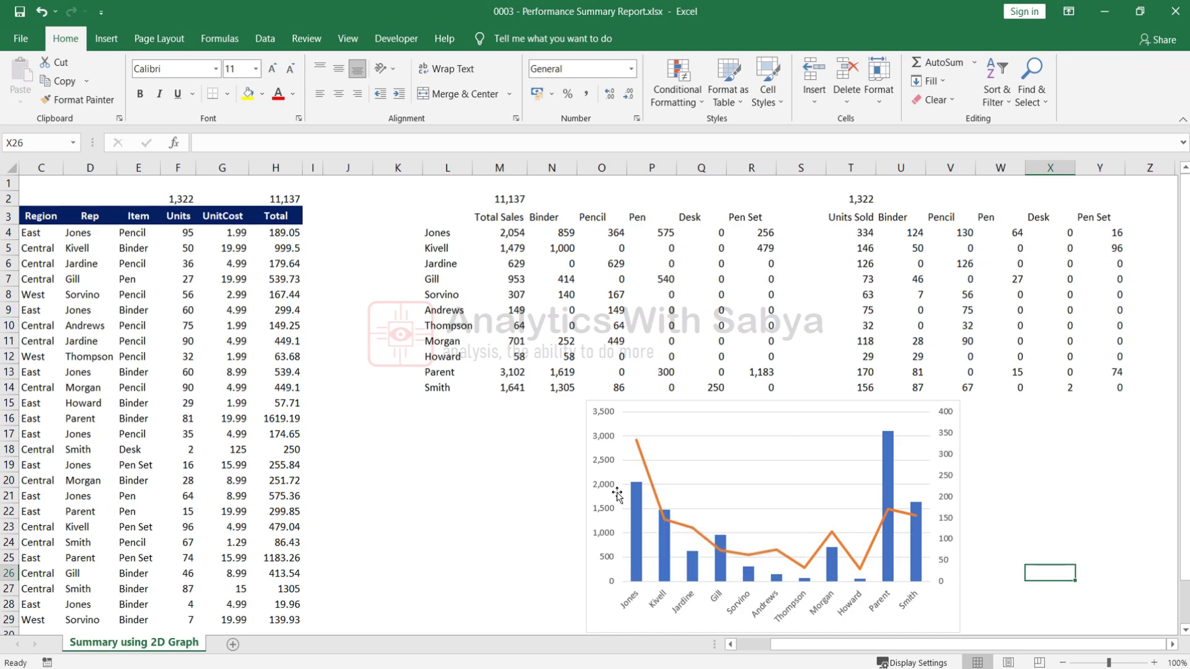
# Step: Copy the order rows in B21:H29 and paste them directly below the source data, starting at B30
pyautogui.moveTo(782, 645); pyautogui.dragTo(734, 654)
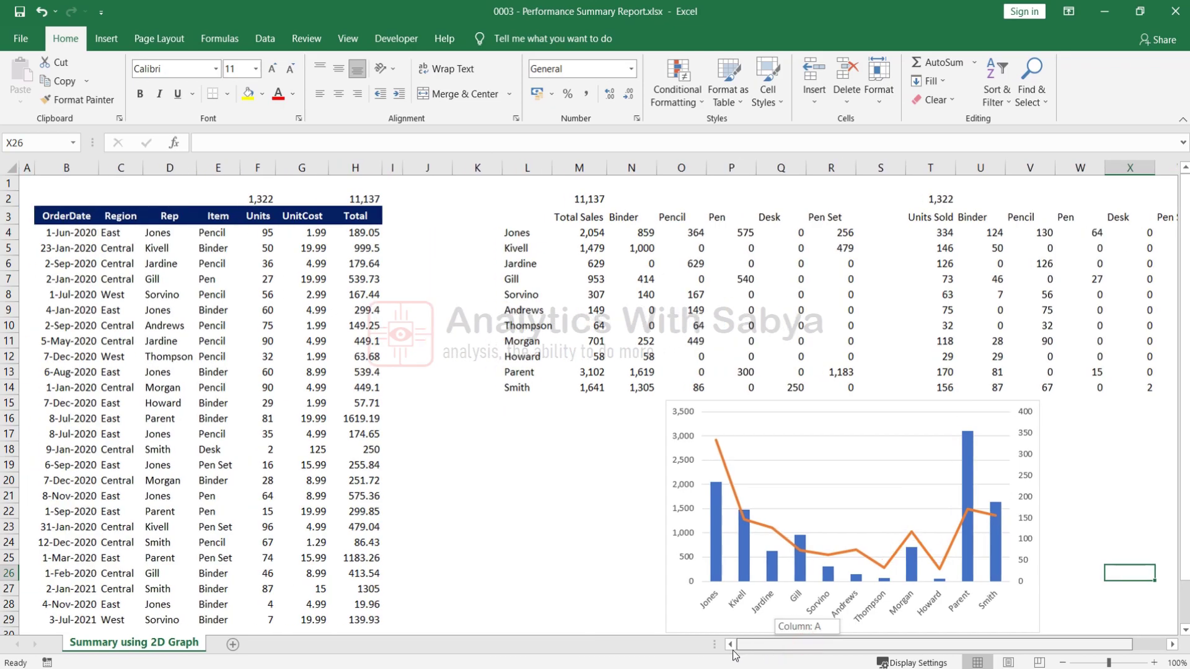
pyautogui.click(589, 477)
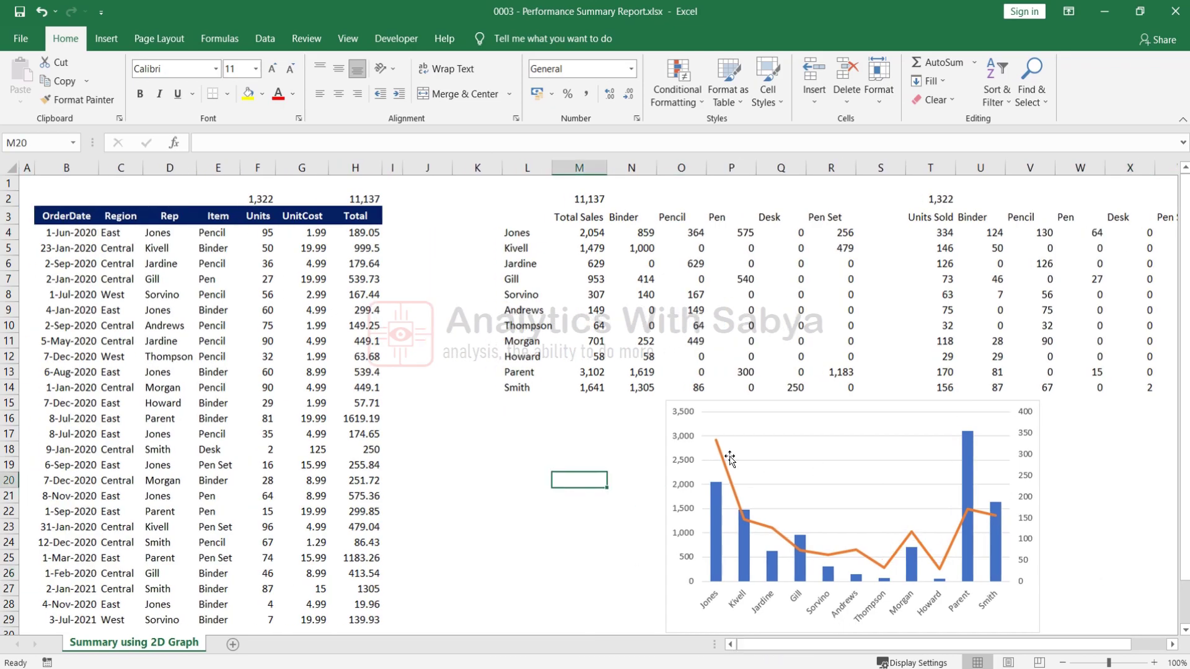
pyautogui.scroll(-3, 402, 465)
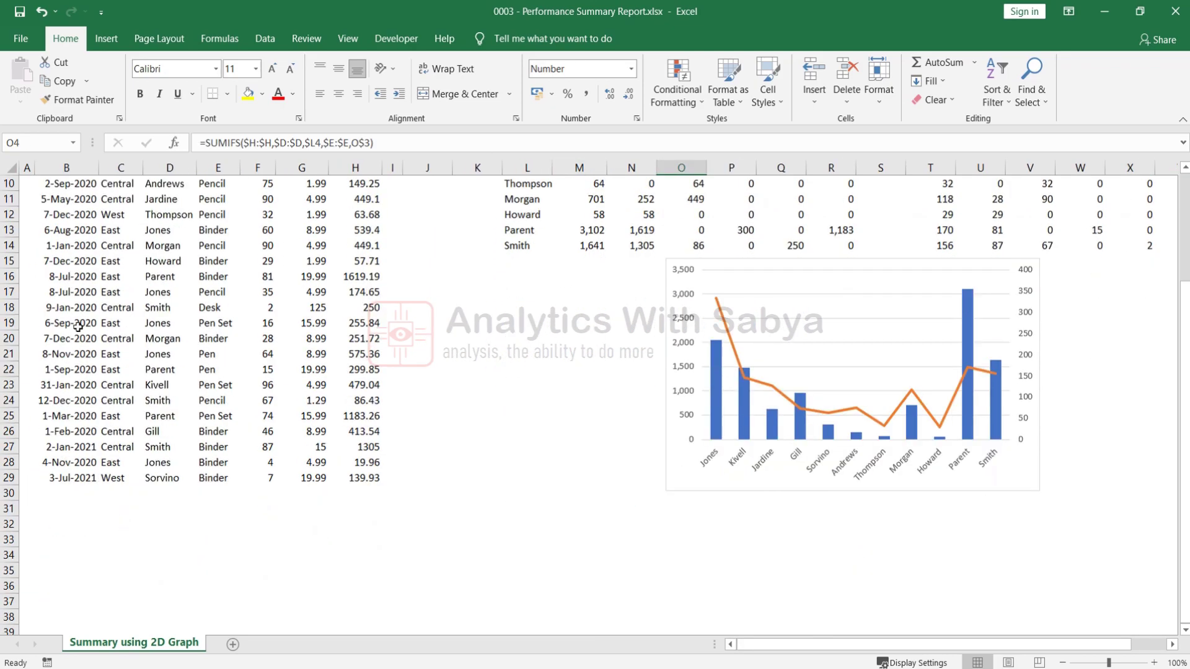
pyautogui.moveTo(70, 353); pyautogui.dragTo(362, 475)
pyautogui.hotkey('ctrl', 'c')
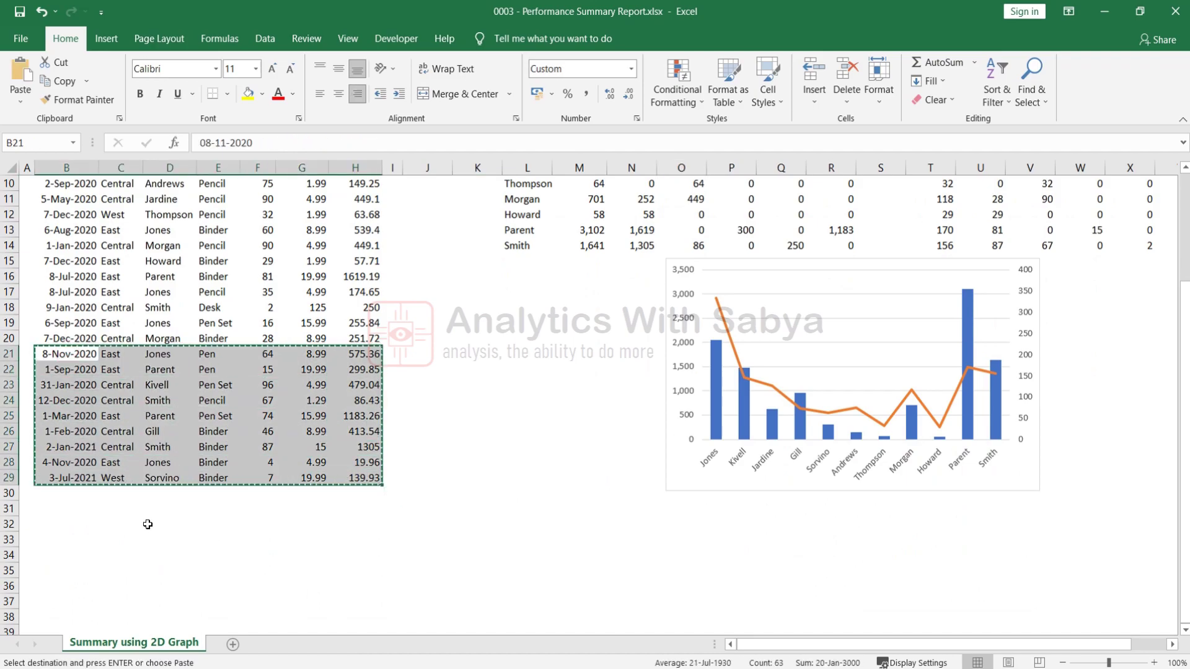
pyautogui.click(62, 493)
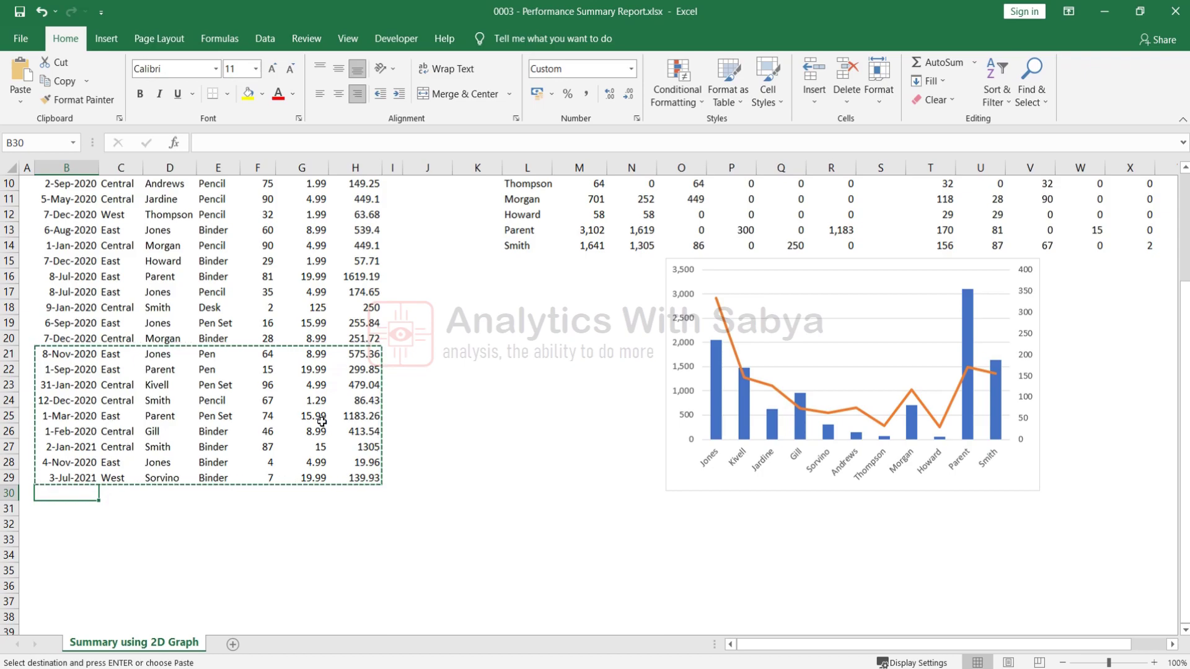
pyautogui.hotkey('shift', 'F10')
pyautogui.press('v')
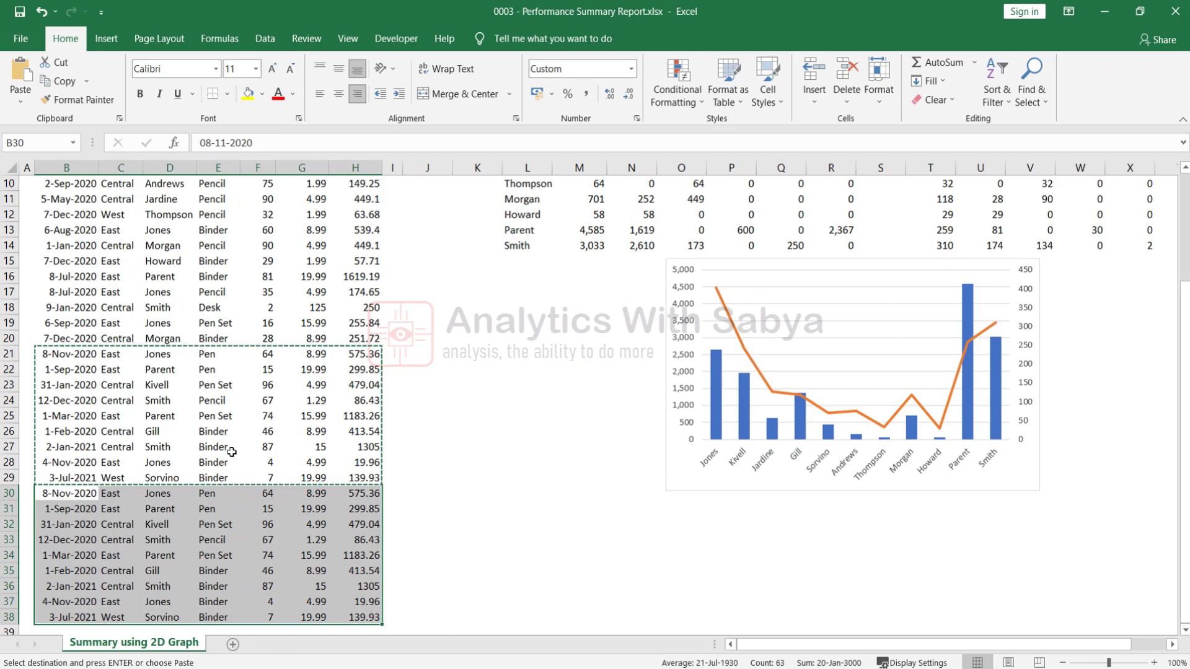
pyautogui.scroll(-1, 251, 595)
pyautogui.scroll(2, 251, 595)
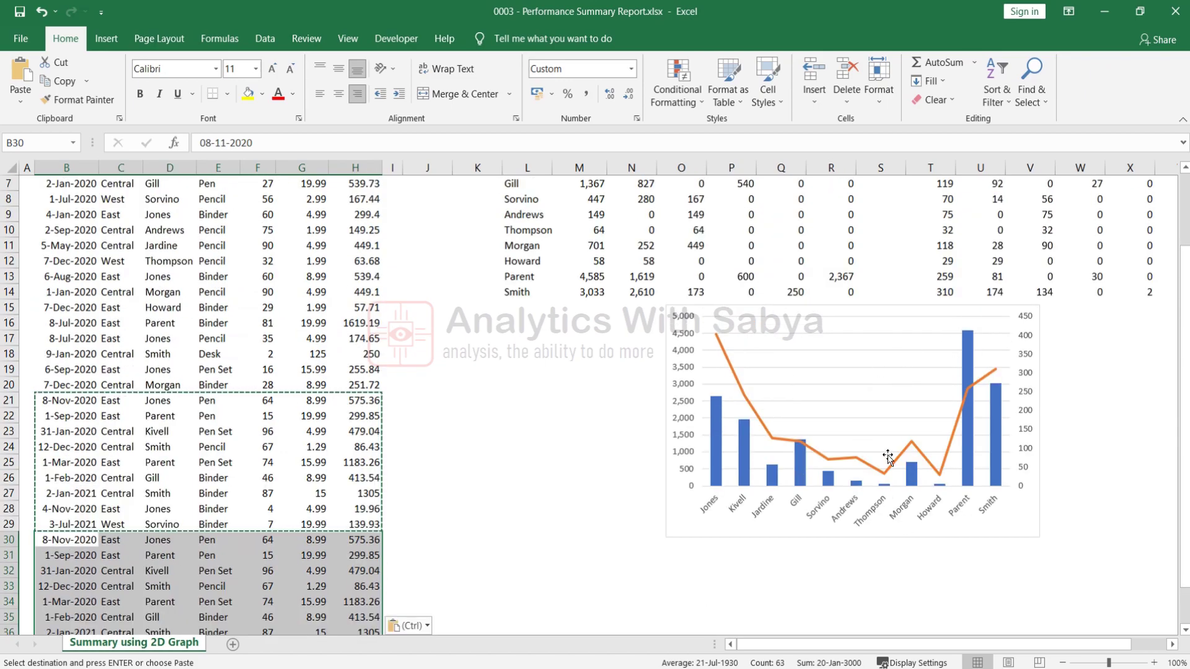
pyautogui.click(481, 467)
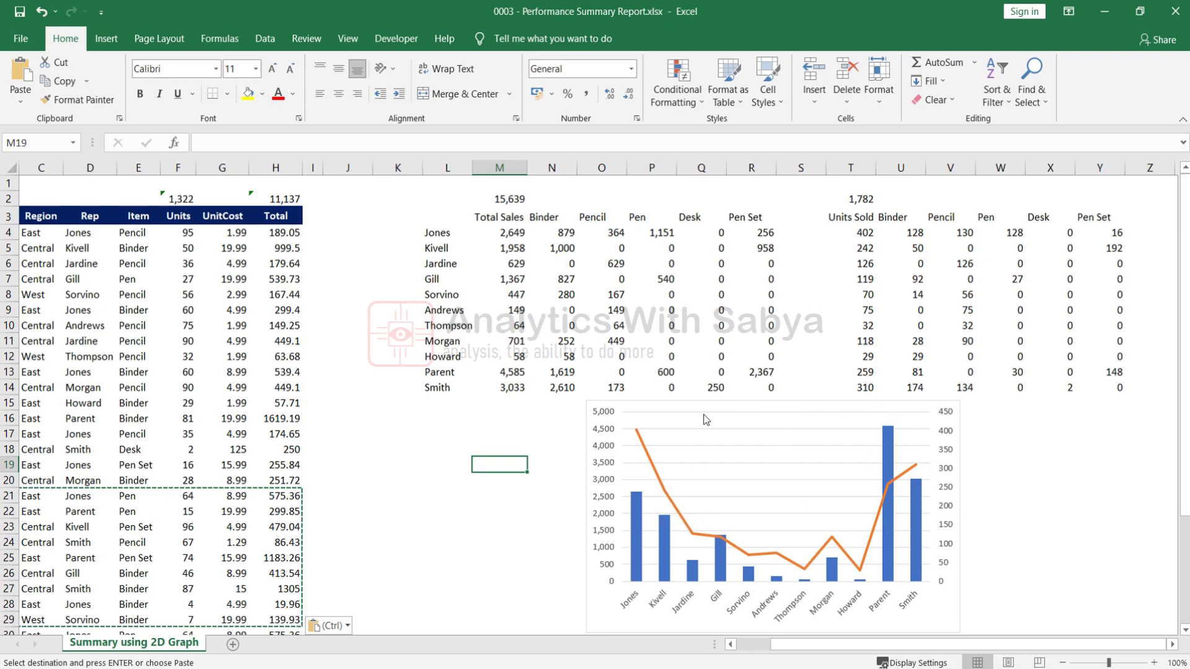
# Step: Add a legend to the combo chart and place it above the plot area using the Top option
pyautogui.moveTo(634, 527)
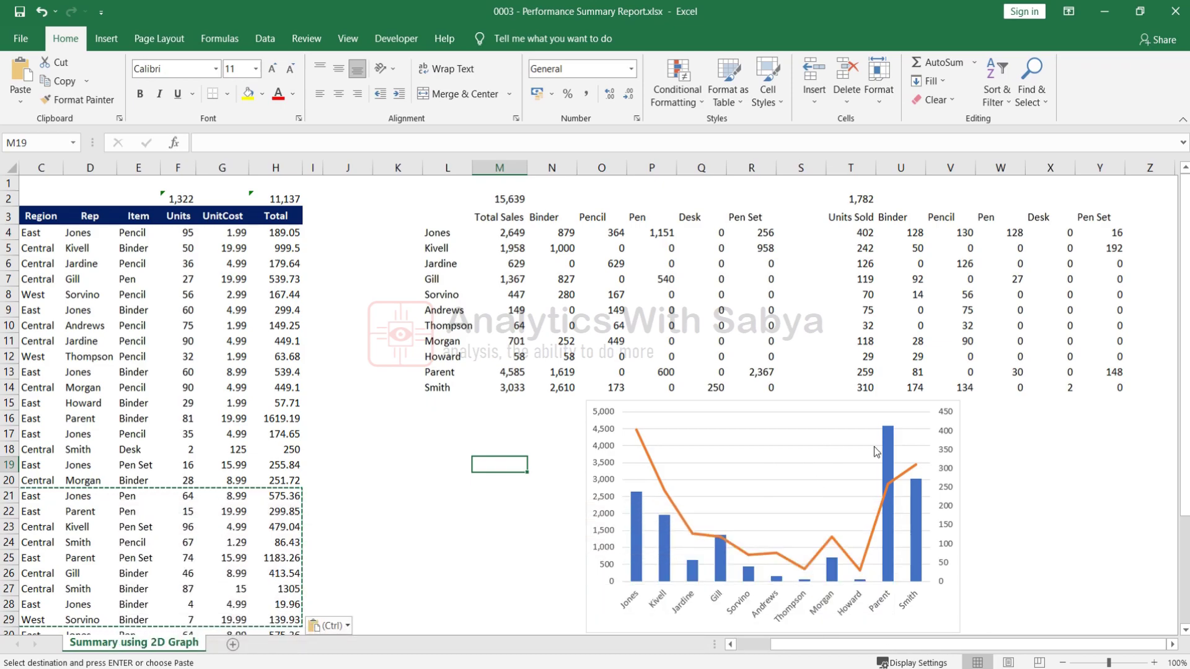
pyautogui.click(955, 441)
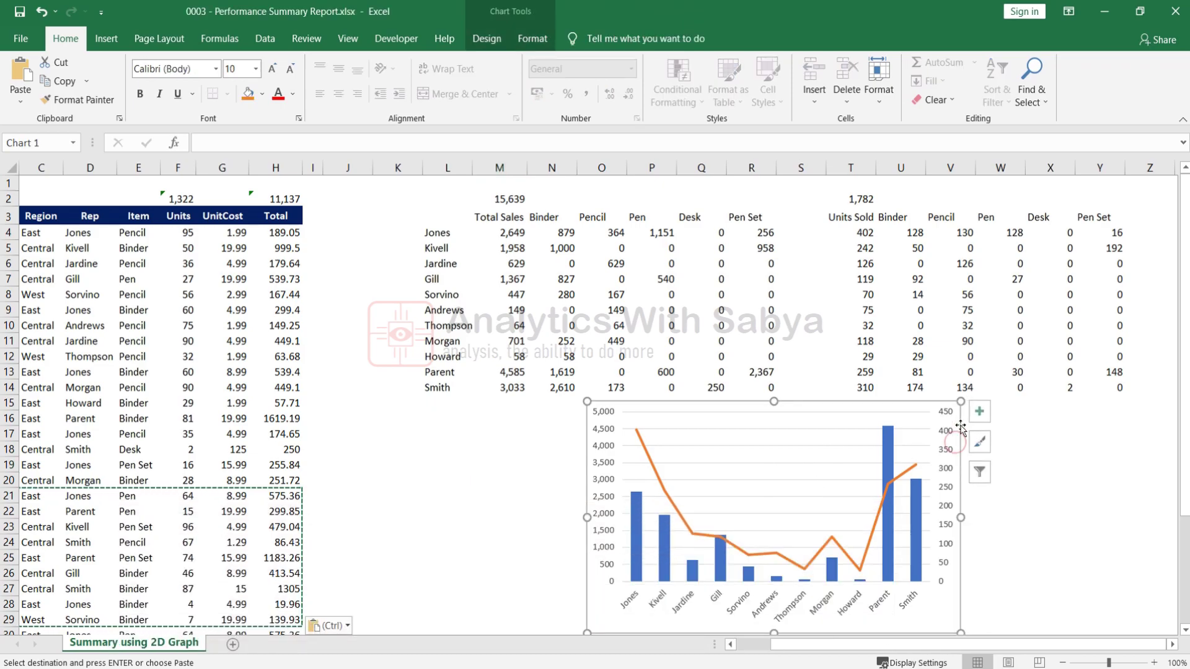
pyautogui.click(980, 413)
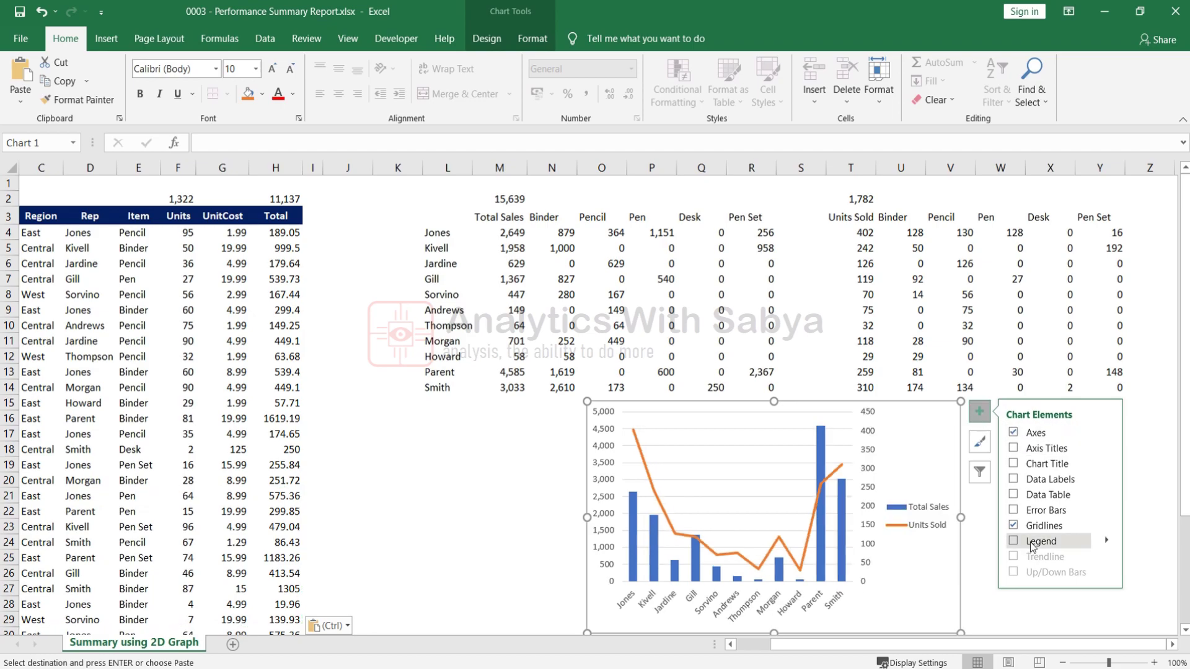
pyautogui.click(1011, 540)
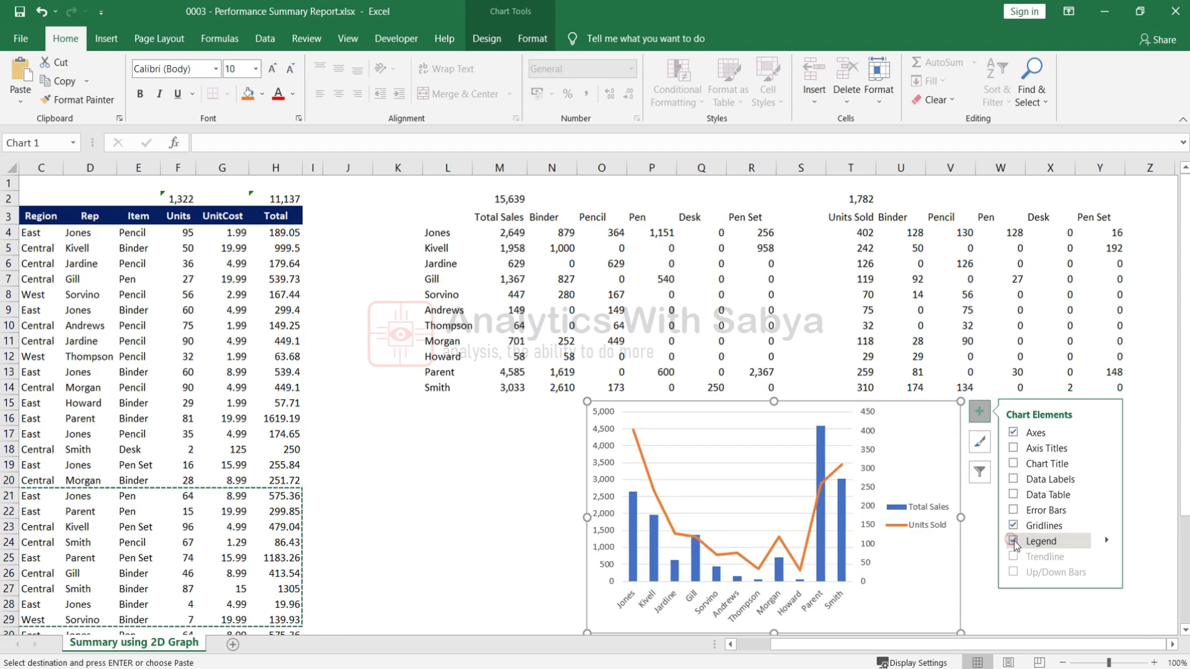
pyautogui.click(1107, 541)
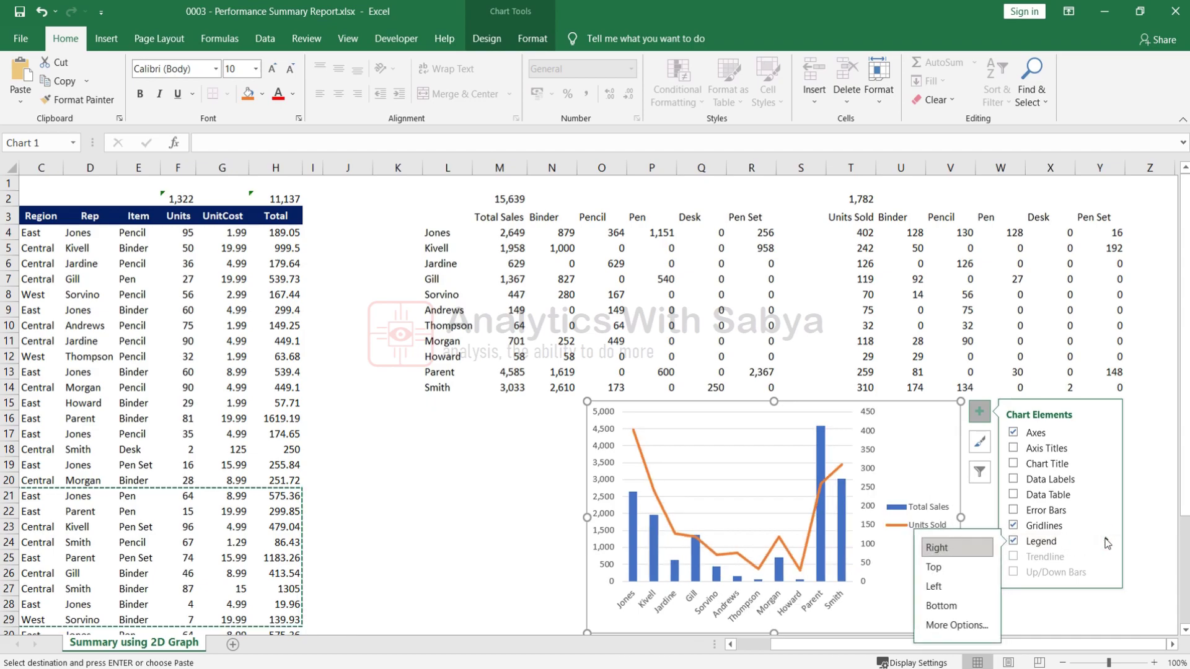
pyautogui.click(936, 567)
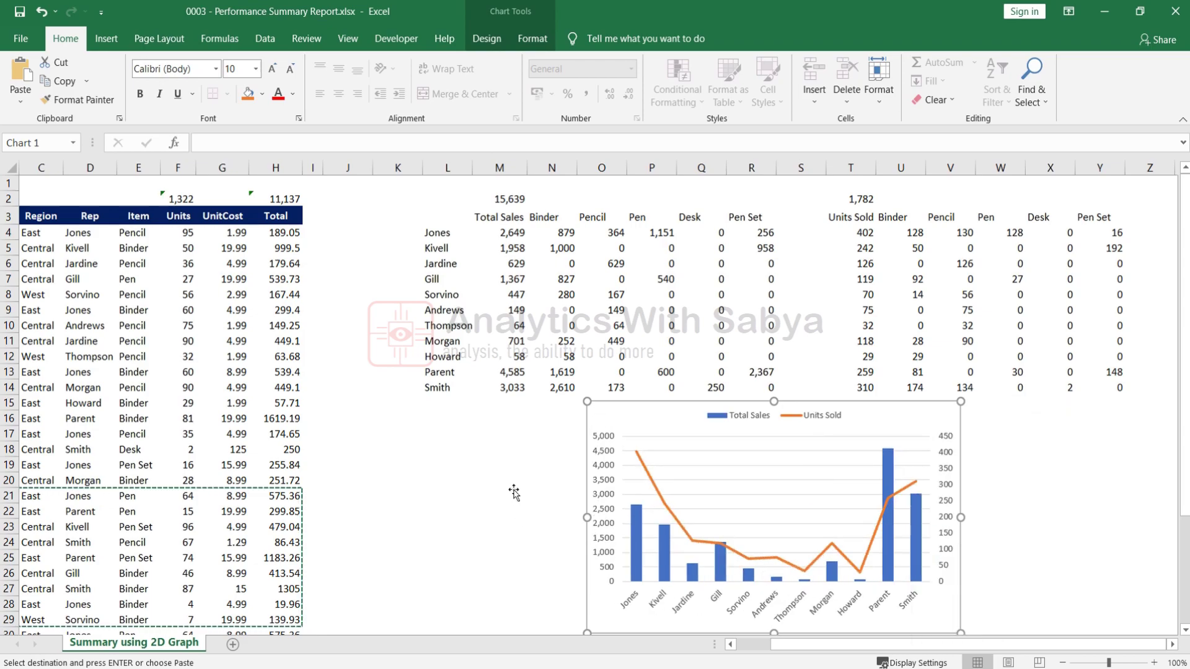
pyautogui.click(509, 494)
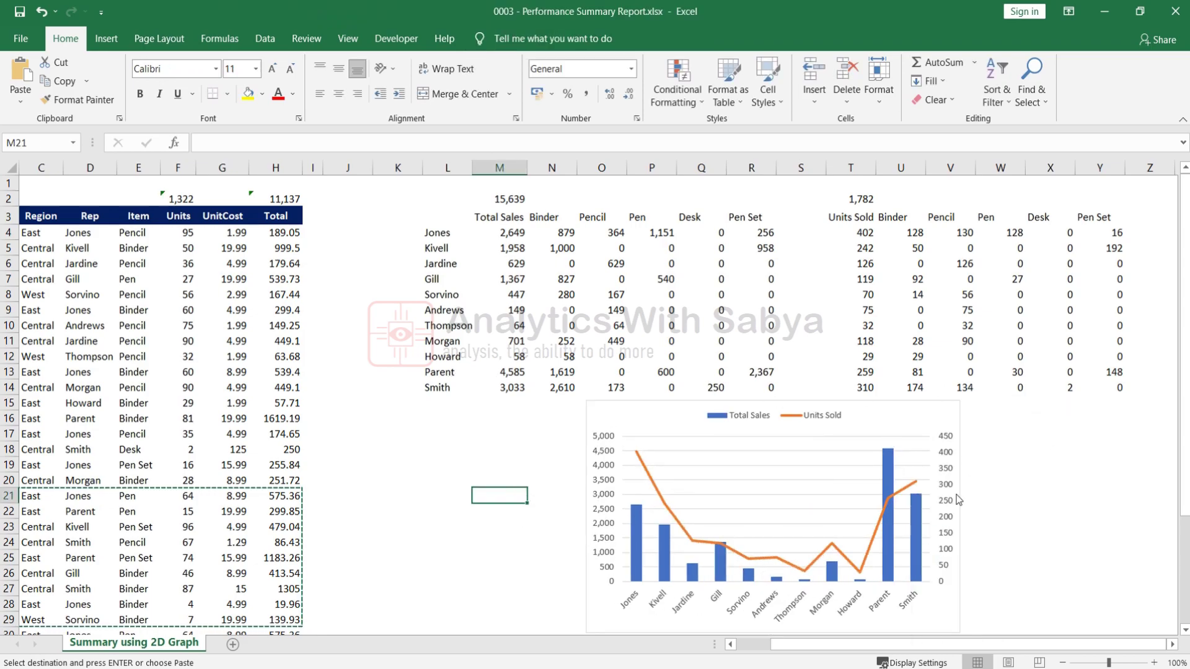